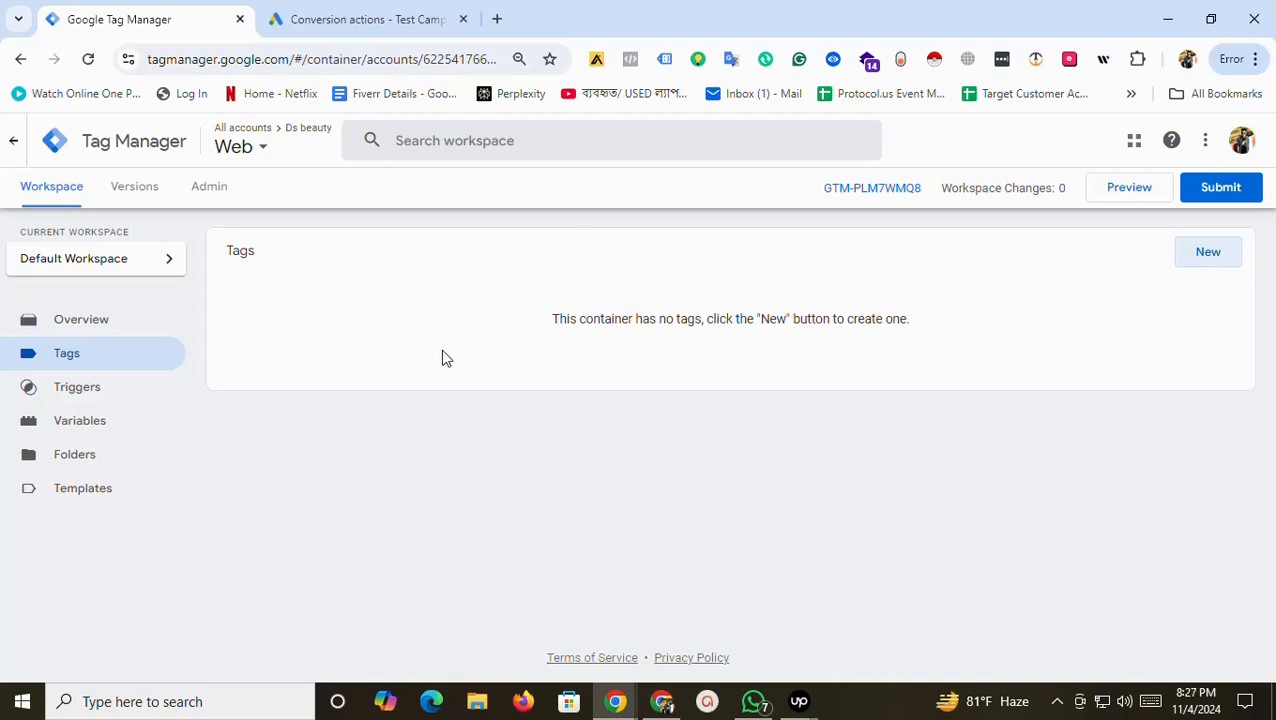
# Switch to Google Ads and start a new conversion action that tracks actions on the website.
pyautogui.click(315, 12)
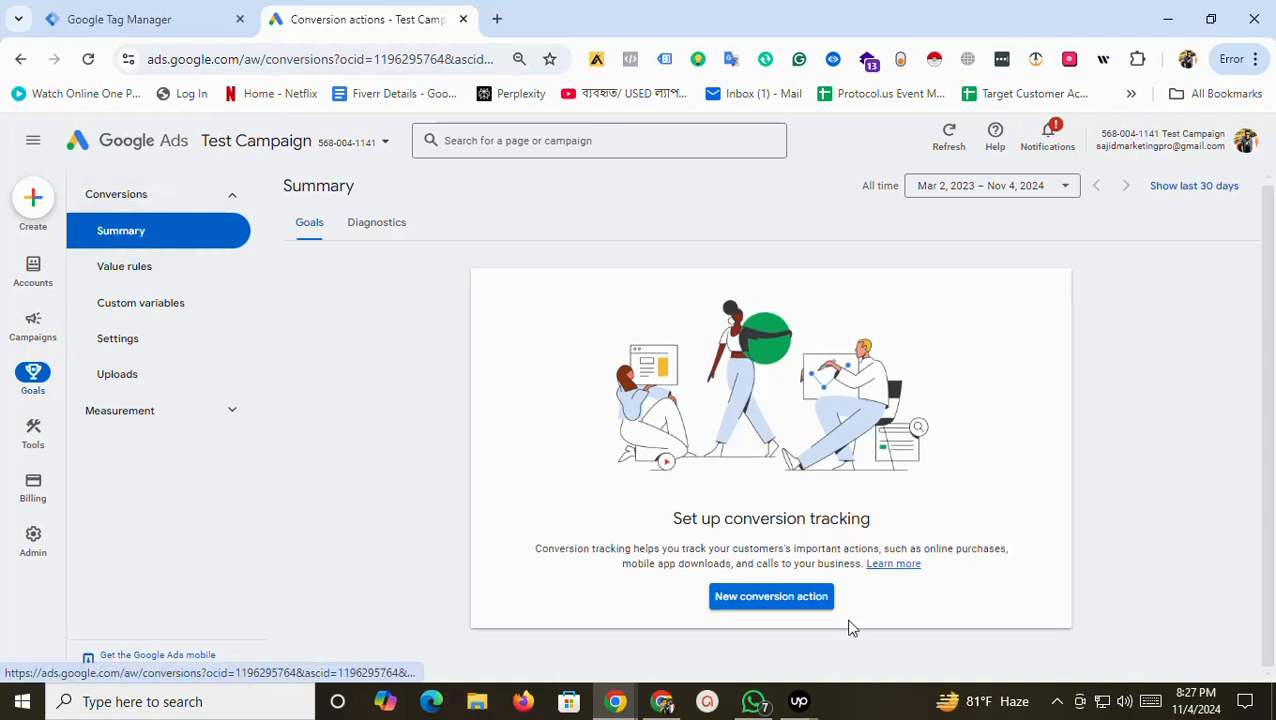
pyautogui.click(760, 600)
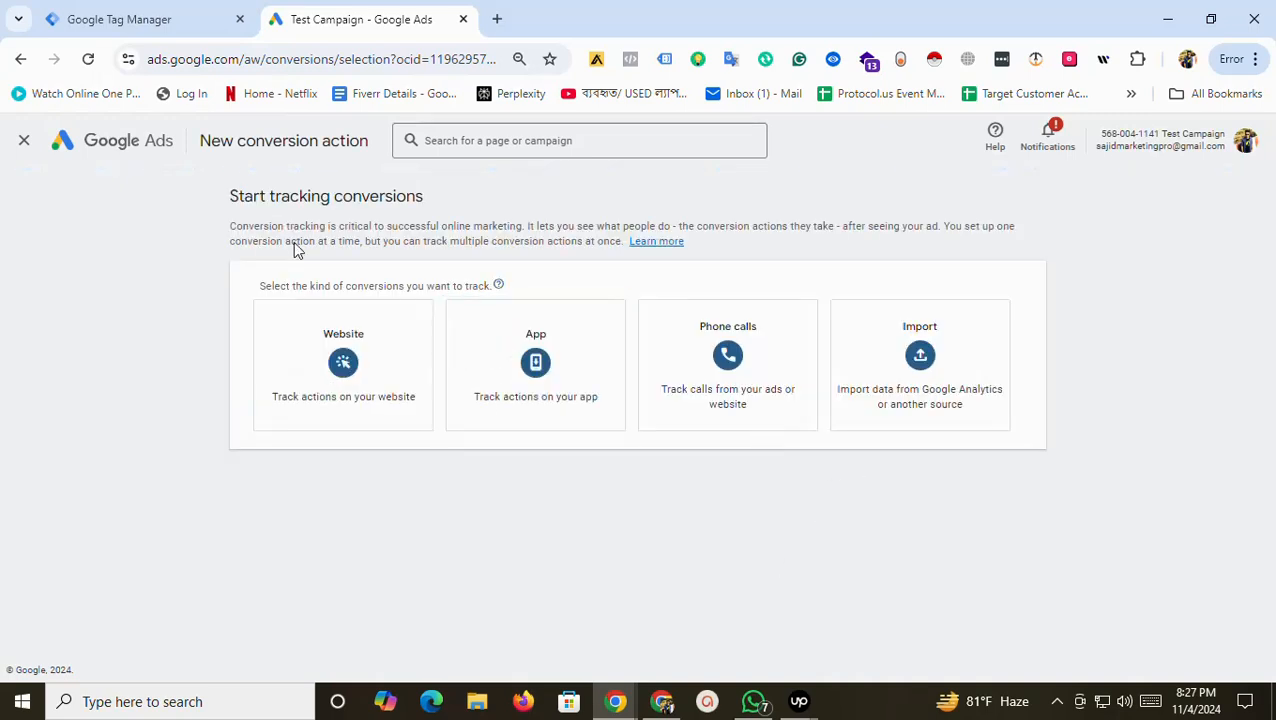
pyautogui.click(345, 400)
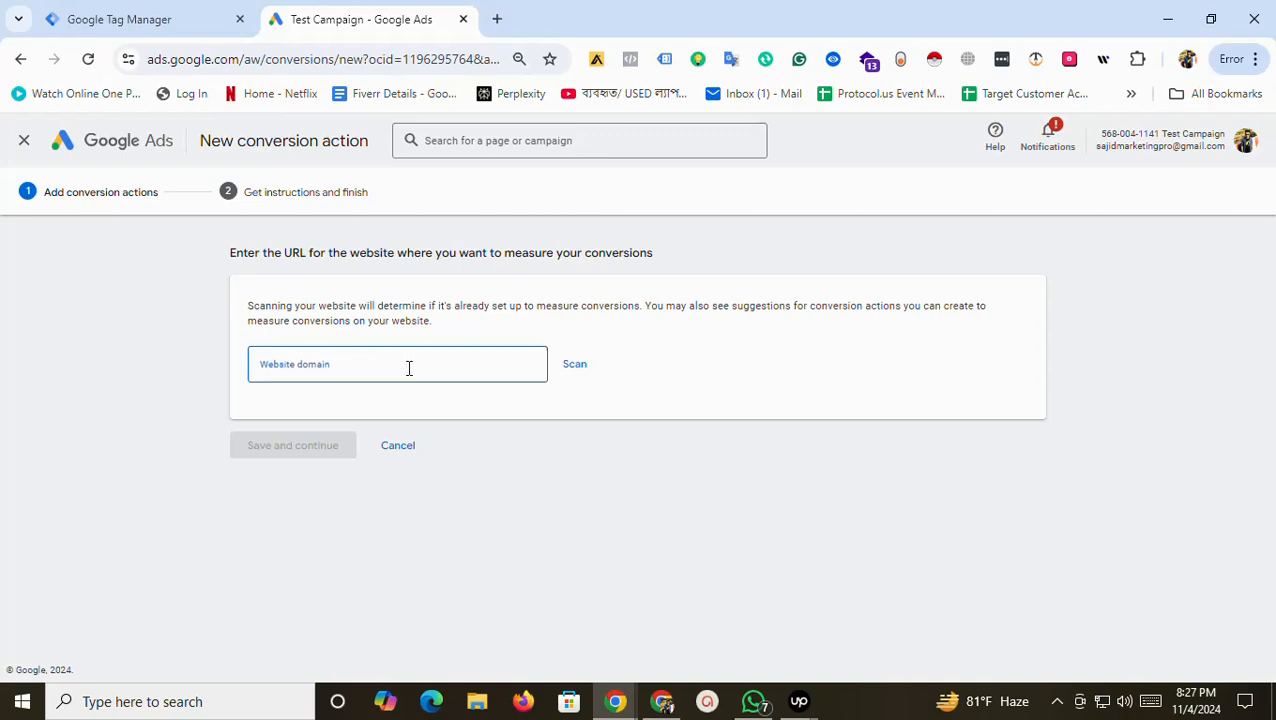
# Open the Ds beauty WordPress dashboard in a new browser tab and copy the site's base URL.
pyautogui.click(405, 365)
pyautogui.click(497, 19)
pyautogui.write('ds')
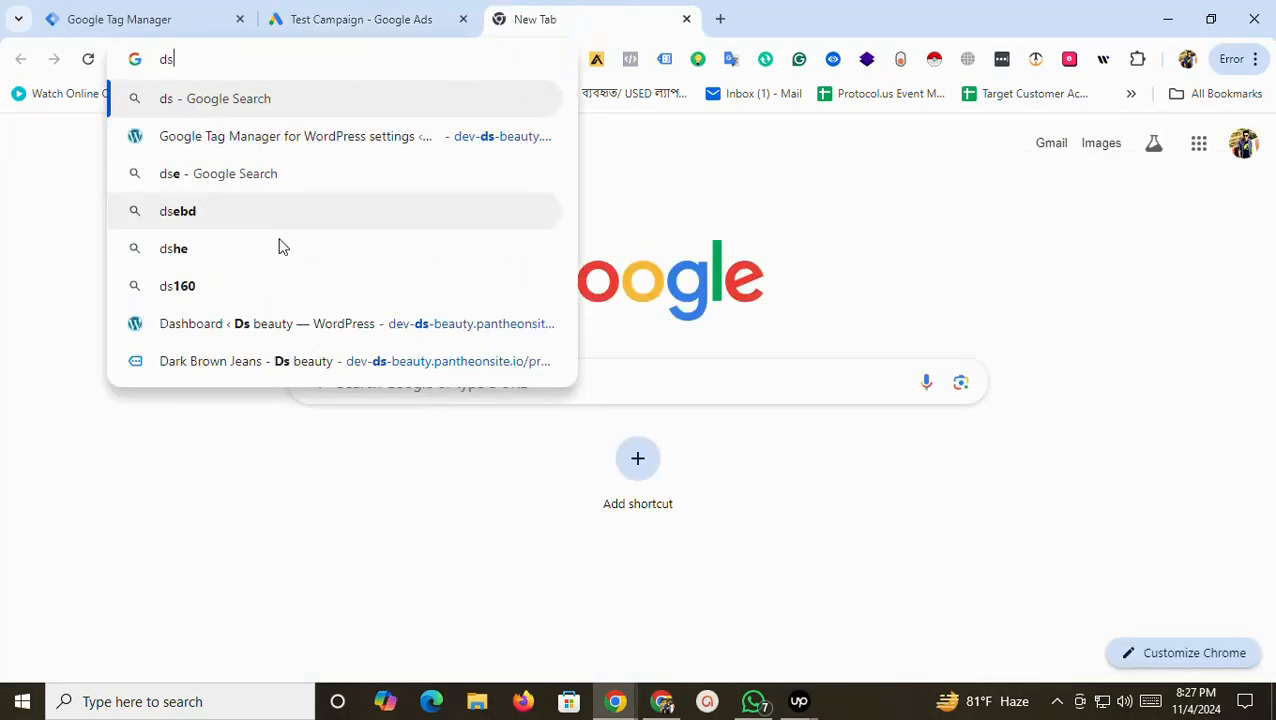
pyautogui.click(270, 326)
pyautogui.click(405, 12)
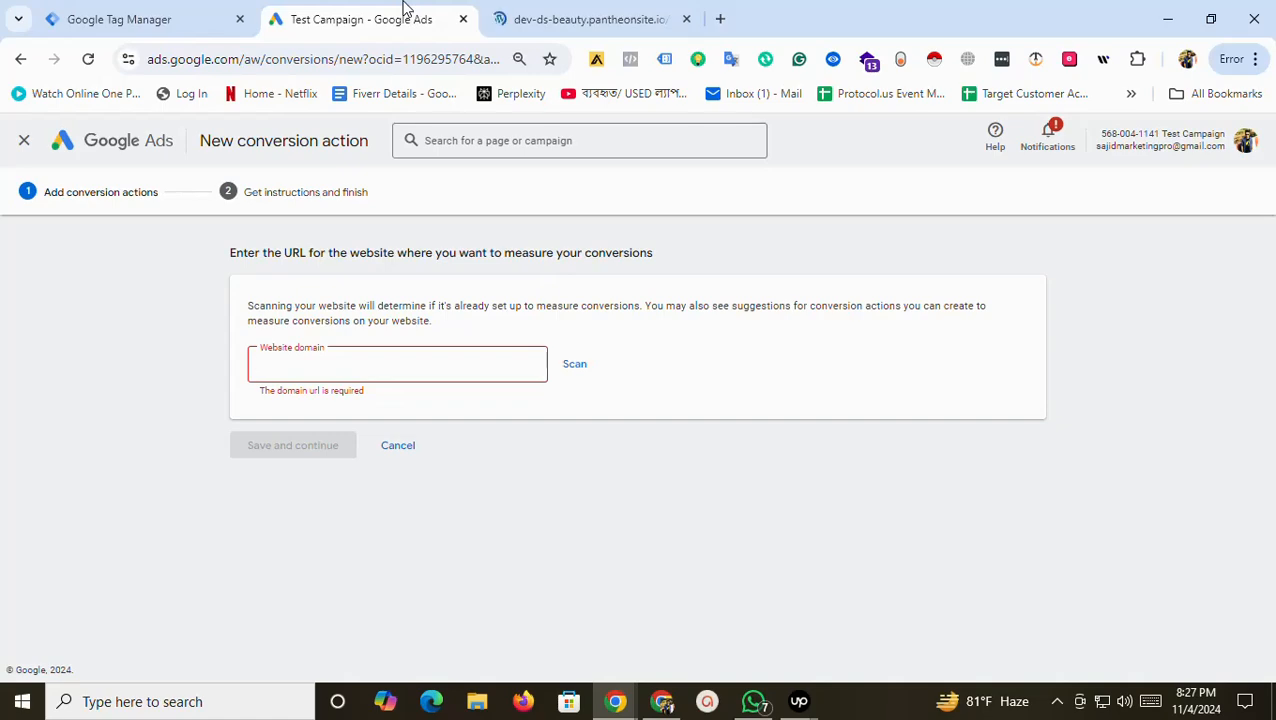
pyautogui.click(507, 12)
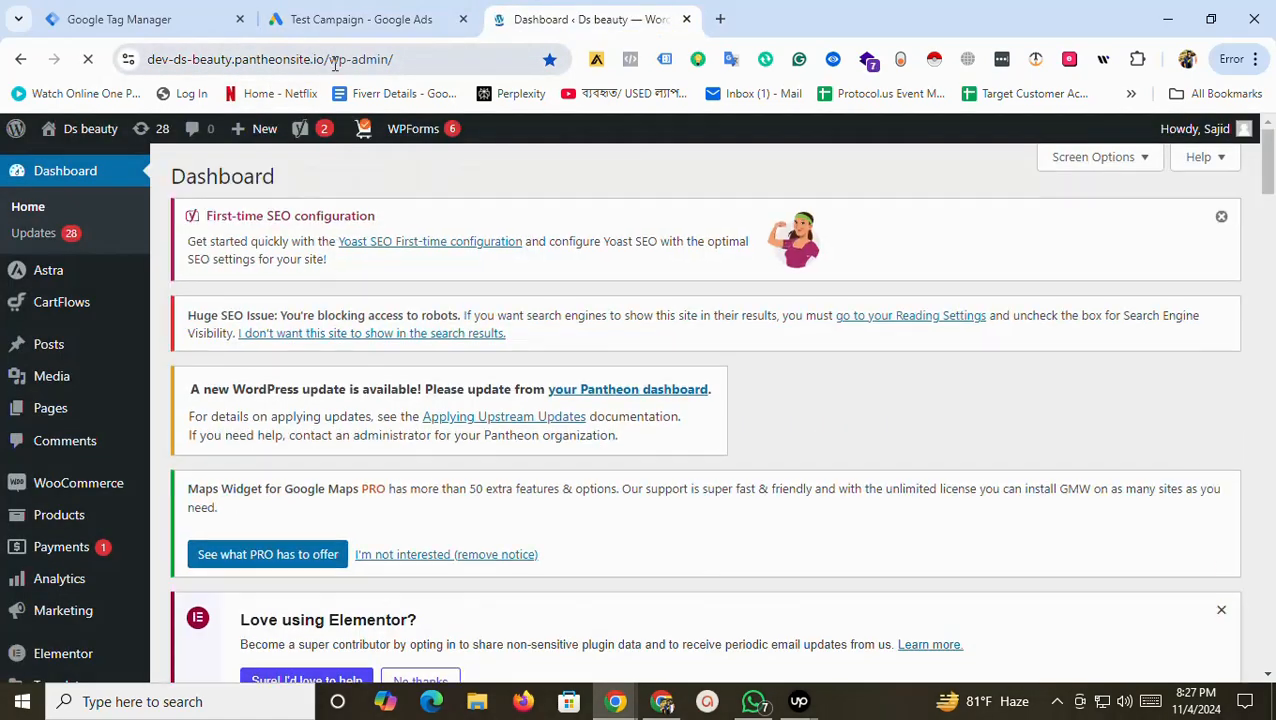
pyautogui.moveTo(330, 61); pyautogui.dragTo(136, 67)
pyautogui.hotkey('ctrl', 'c')
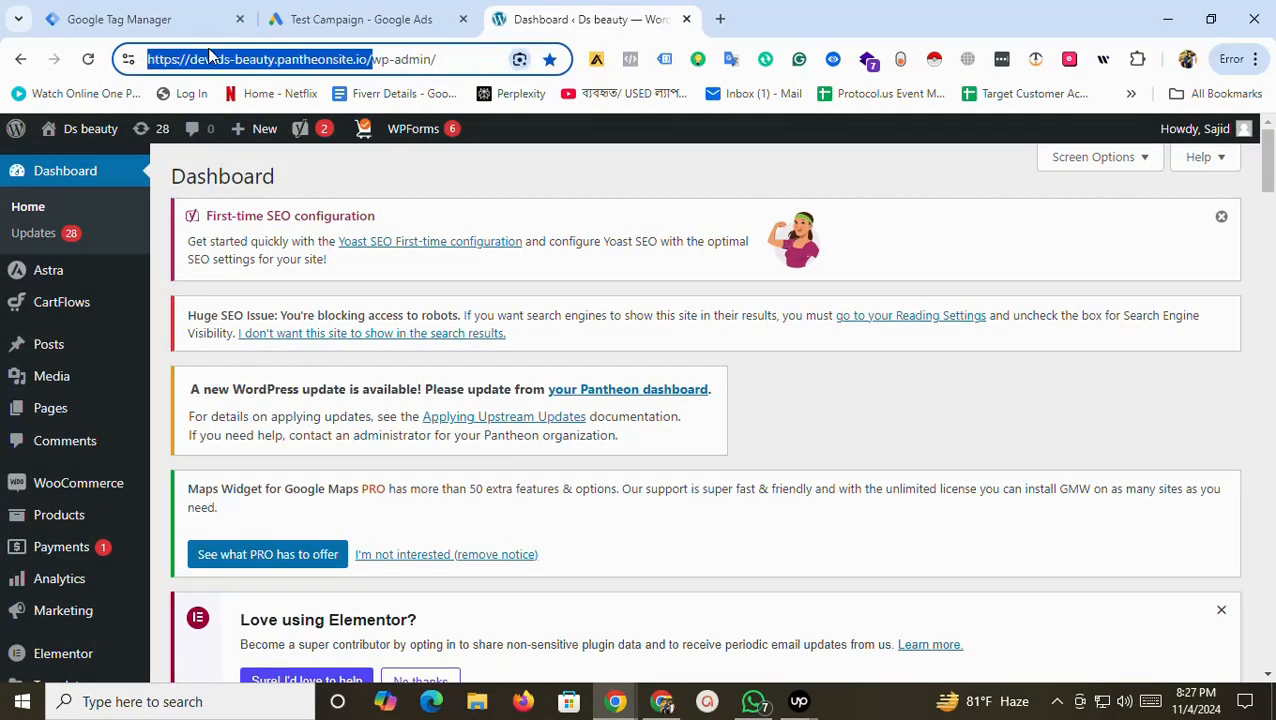
pyautogui.click(415, 15)
pyautogui.hotkey('ctrl', 'v')
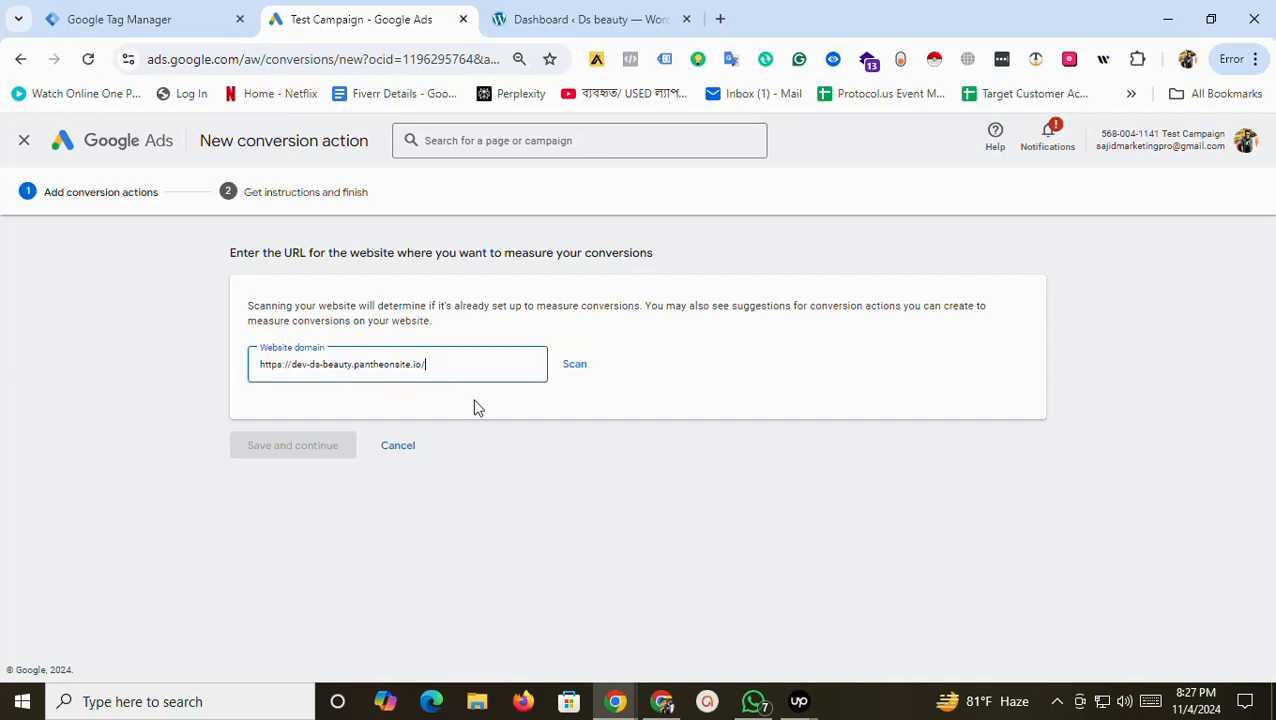
pyautogui.click(574, 365)
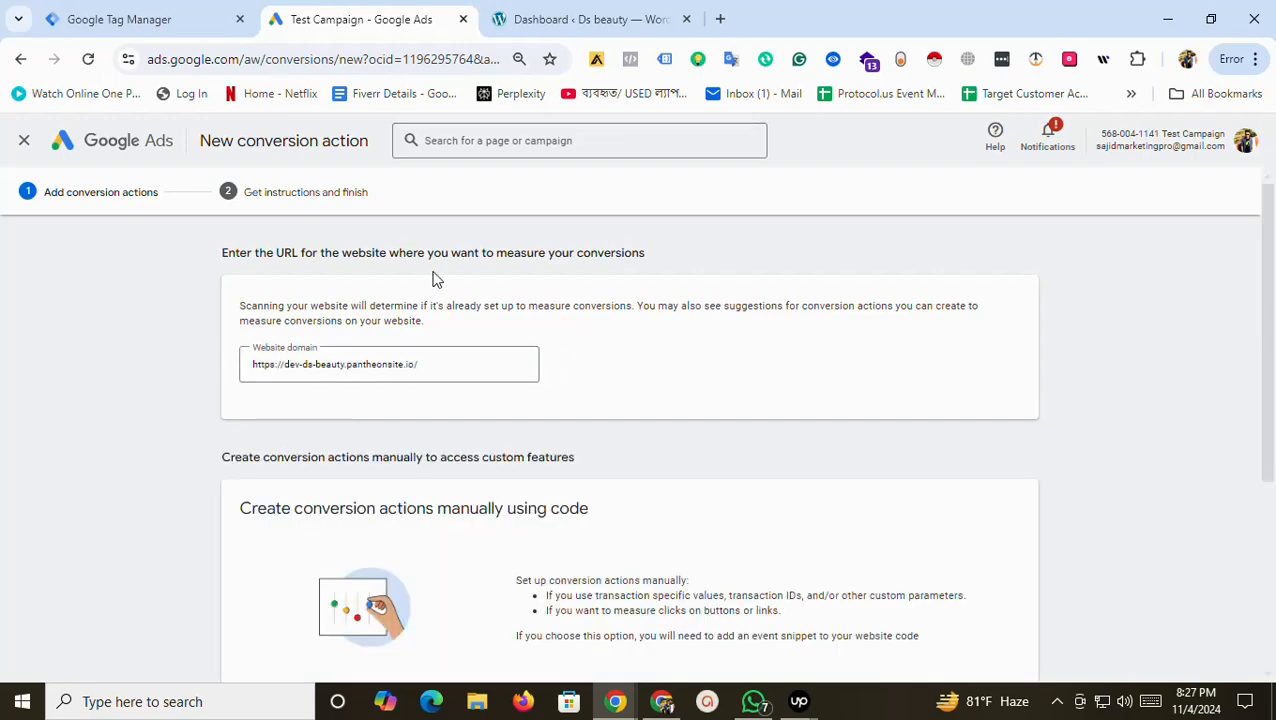
# Start a manual conversion action with the Purchase goal category, and leave the conversion setup without naming or saving it.
pyautogui.scroll(-3, 1272, 597)
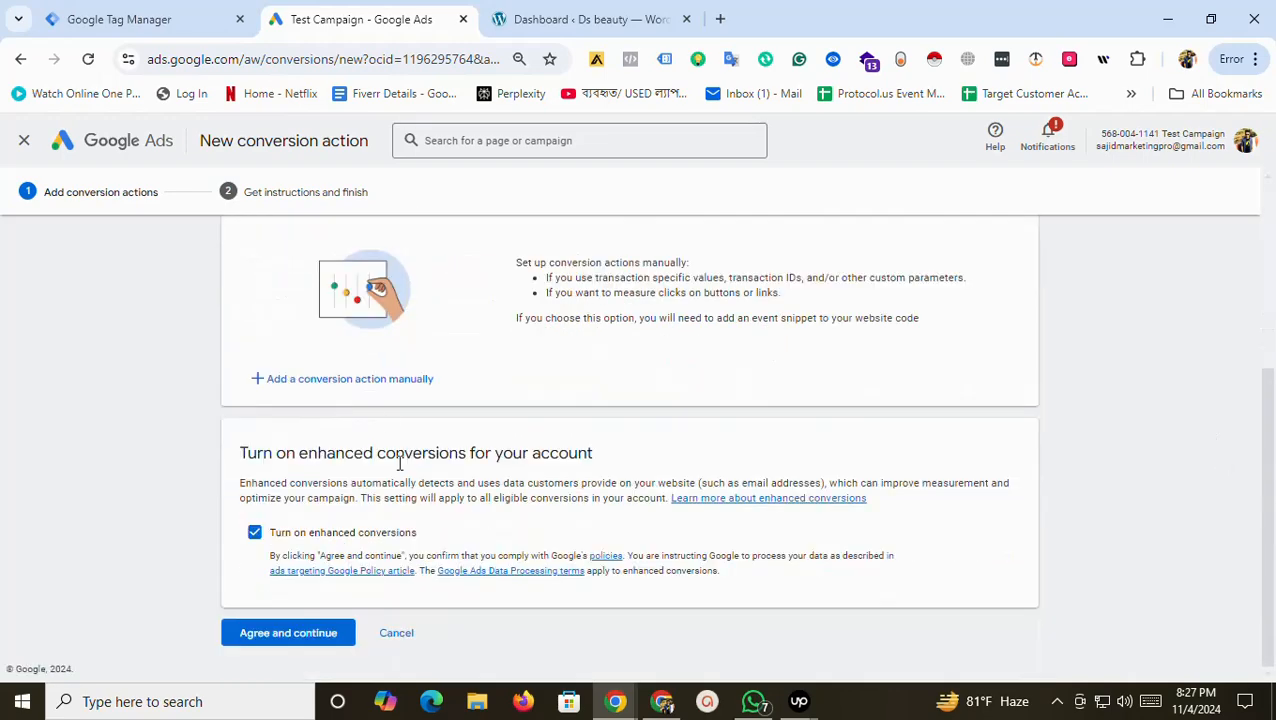
pyautogui.click(346, 386)
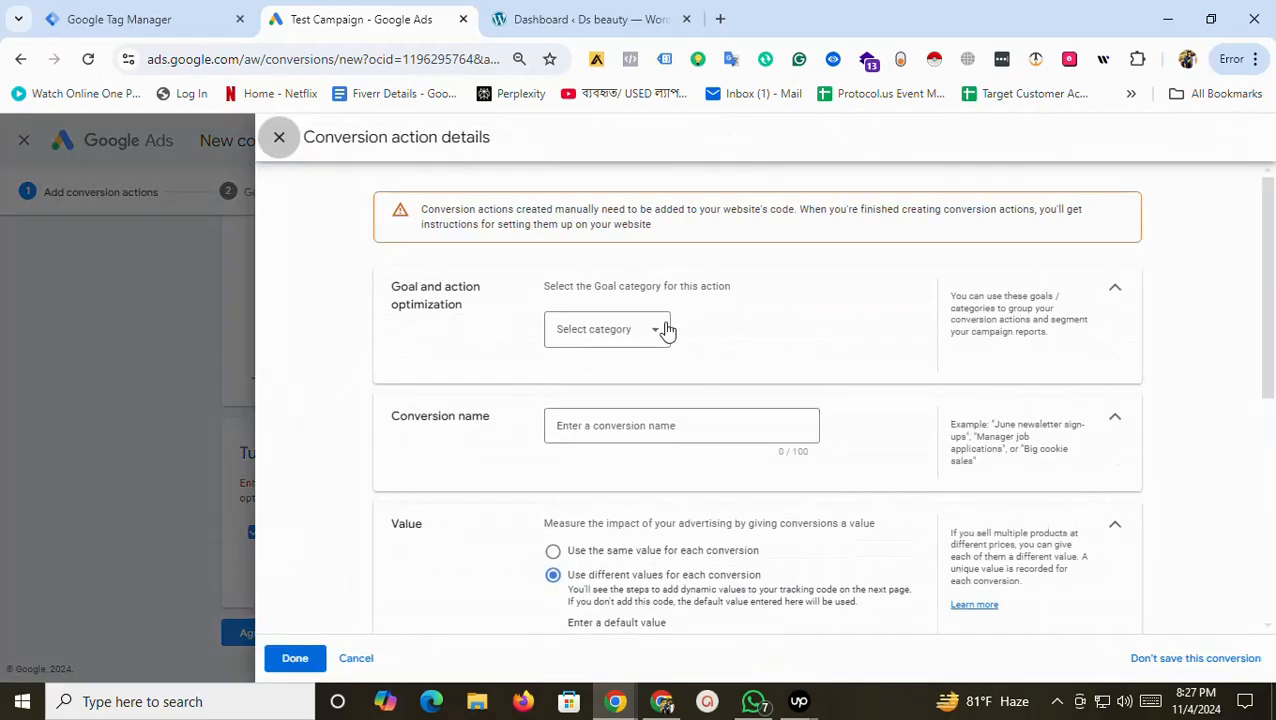
pyautogui.click(636, 327)
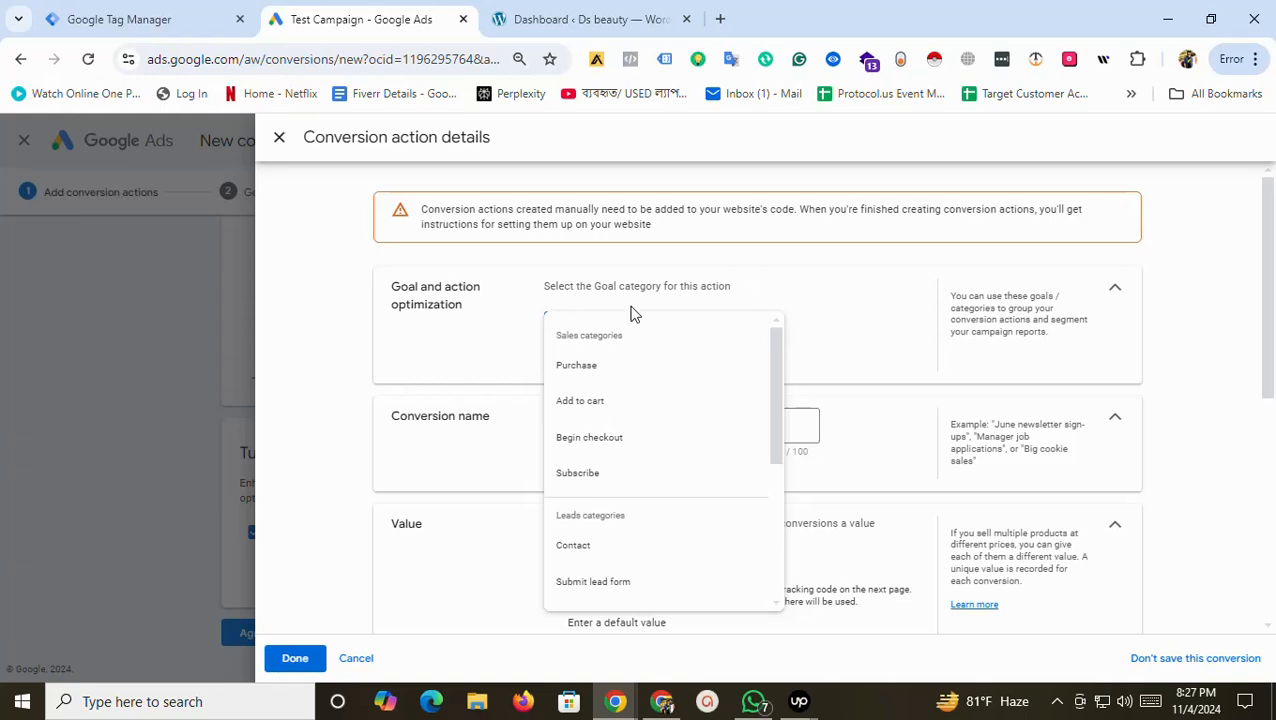
pyautogui.click(563, 372)
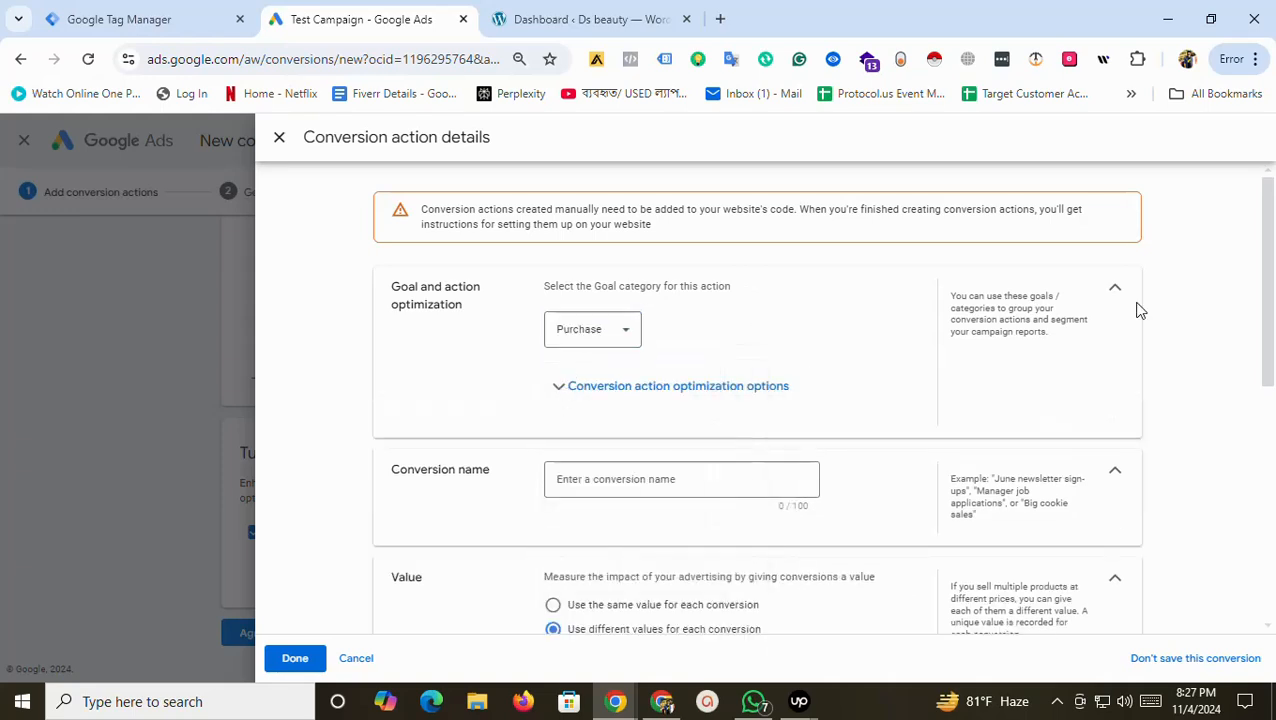
pyautogui.moveTo(1270, 303); pyautogui.dragTo(1269, 325)
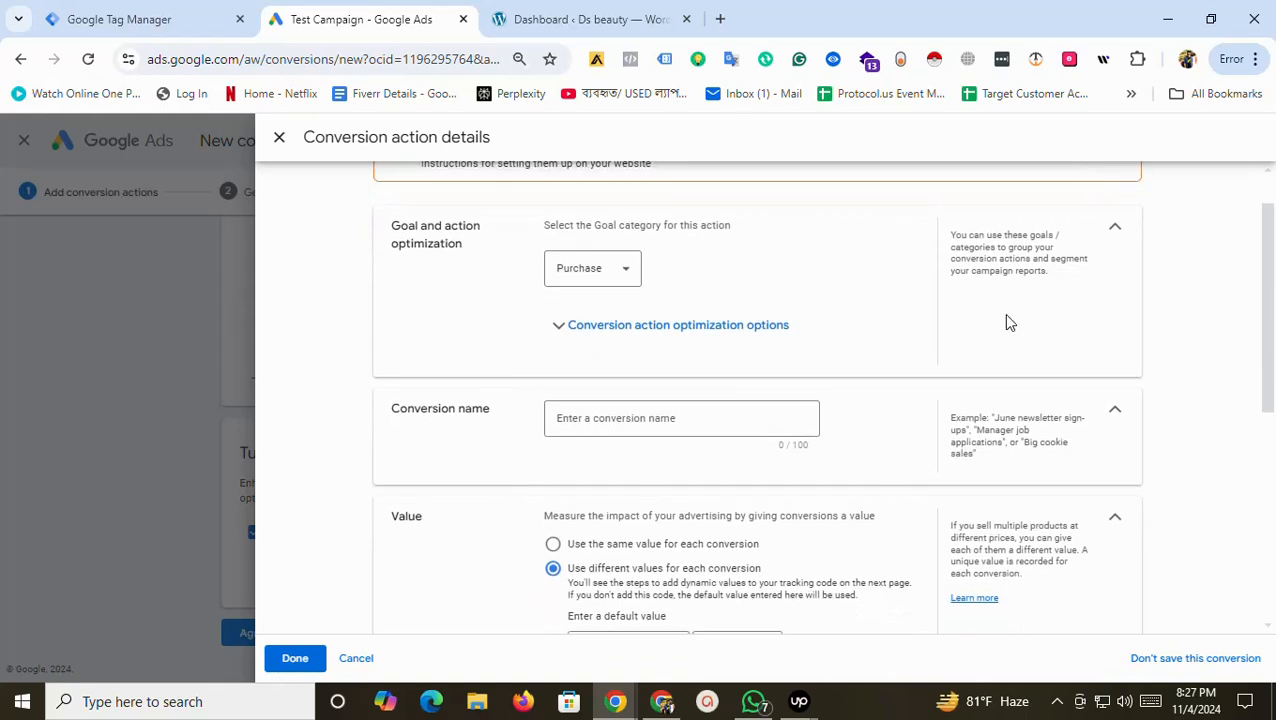
pyautogui.click(594, 430)
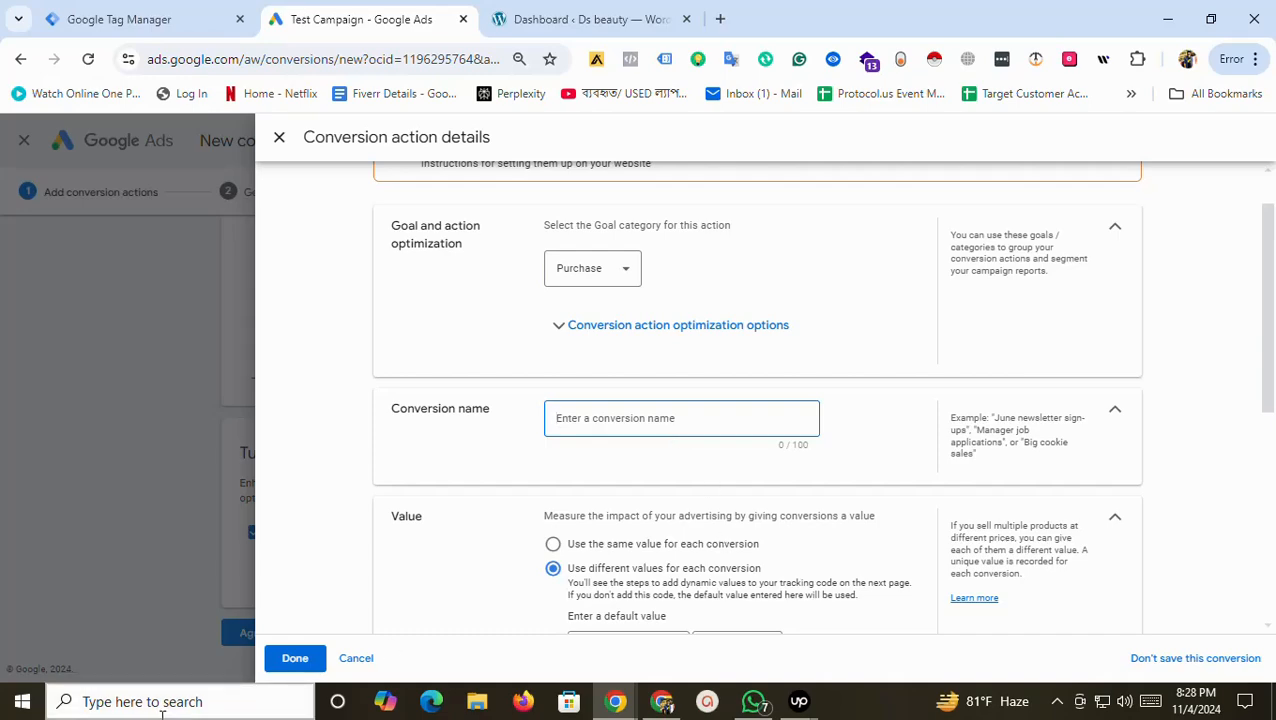
pyautogui.click(280, 139)
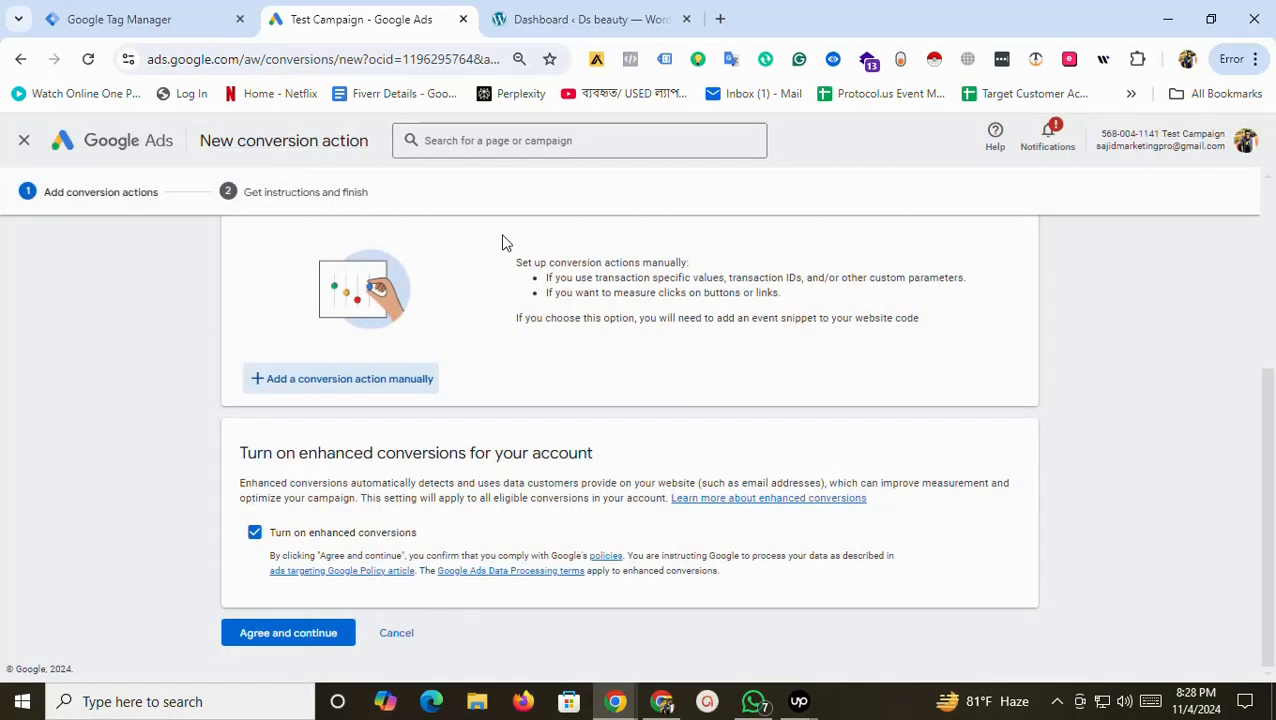
pyautogui.click(24, 141)
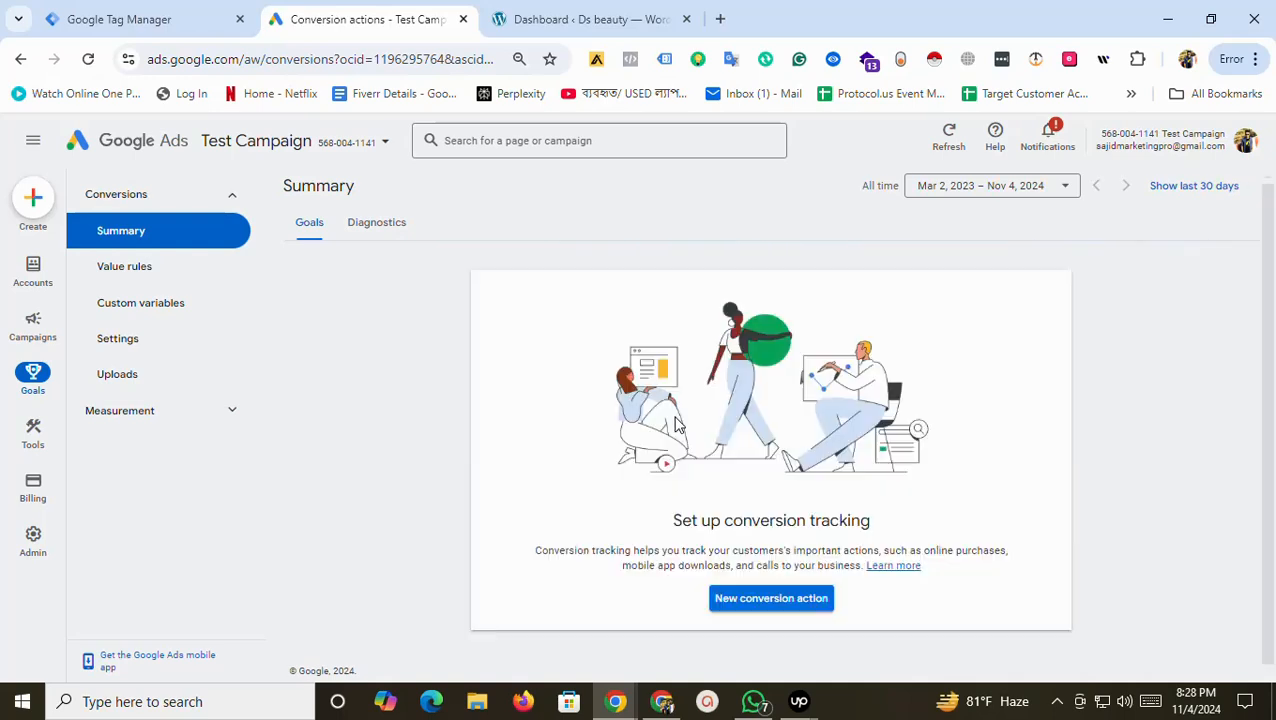
pyautogui.click(145, 12)
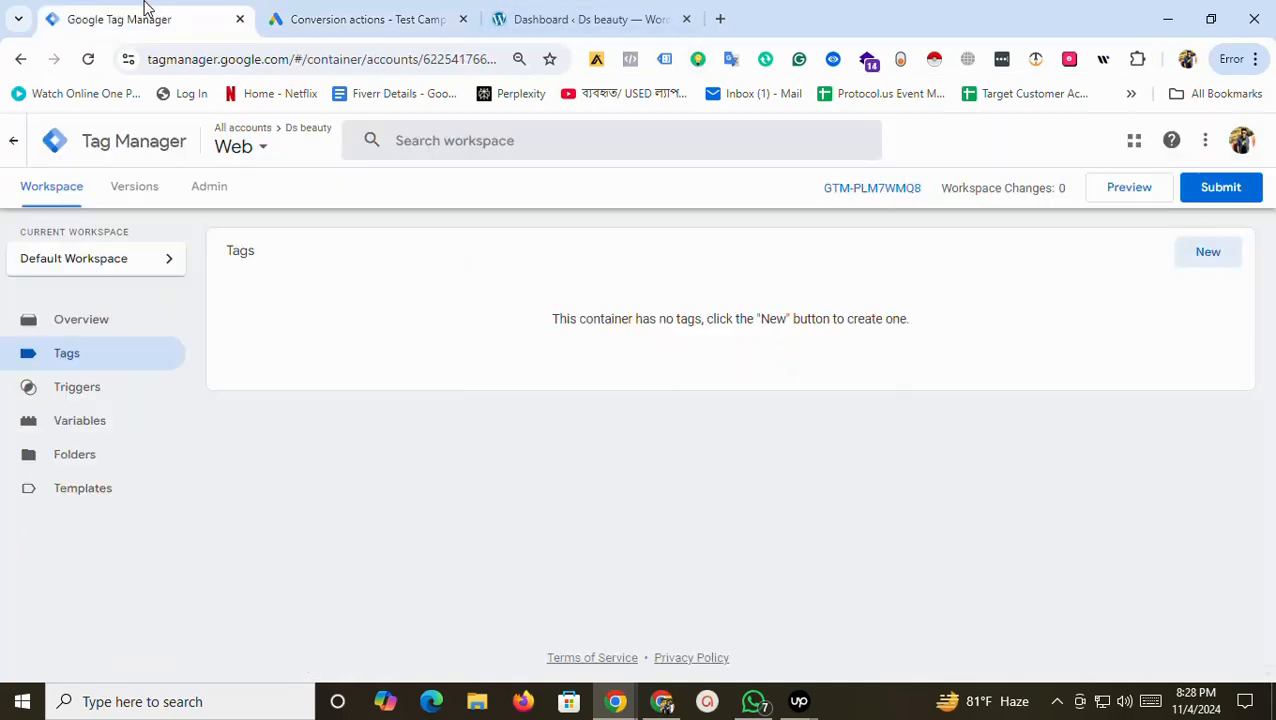
pyautogui.click(400, 10)
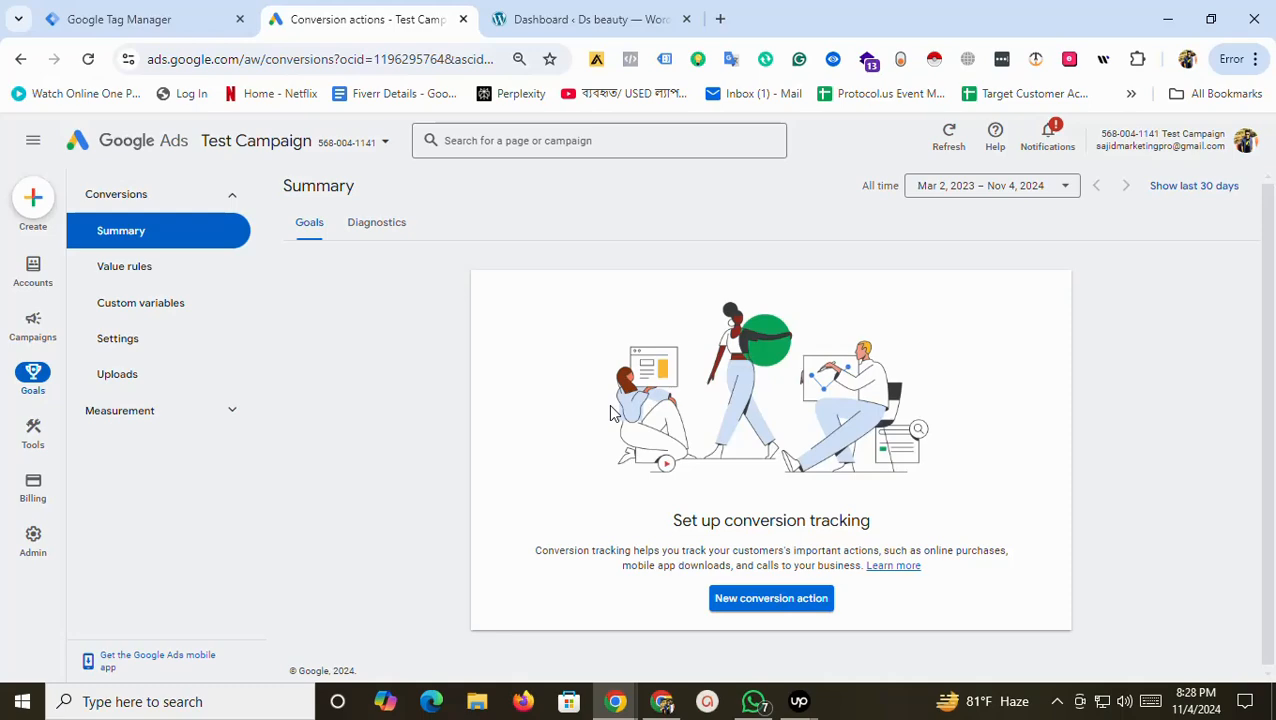
pyautogui.click(556, 14)
pyautogui.click(220, 9)
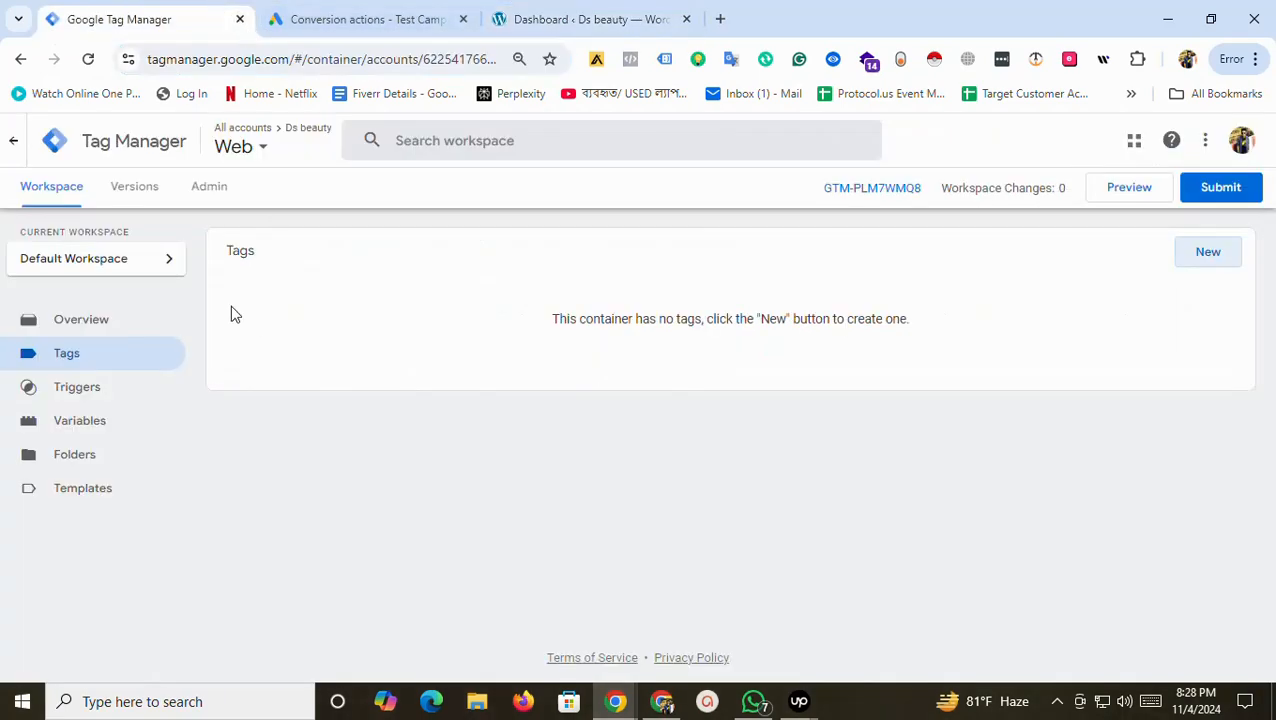
pyautogui.click(418, 8)
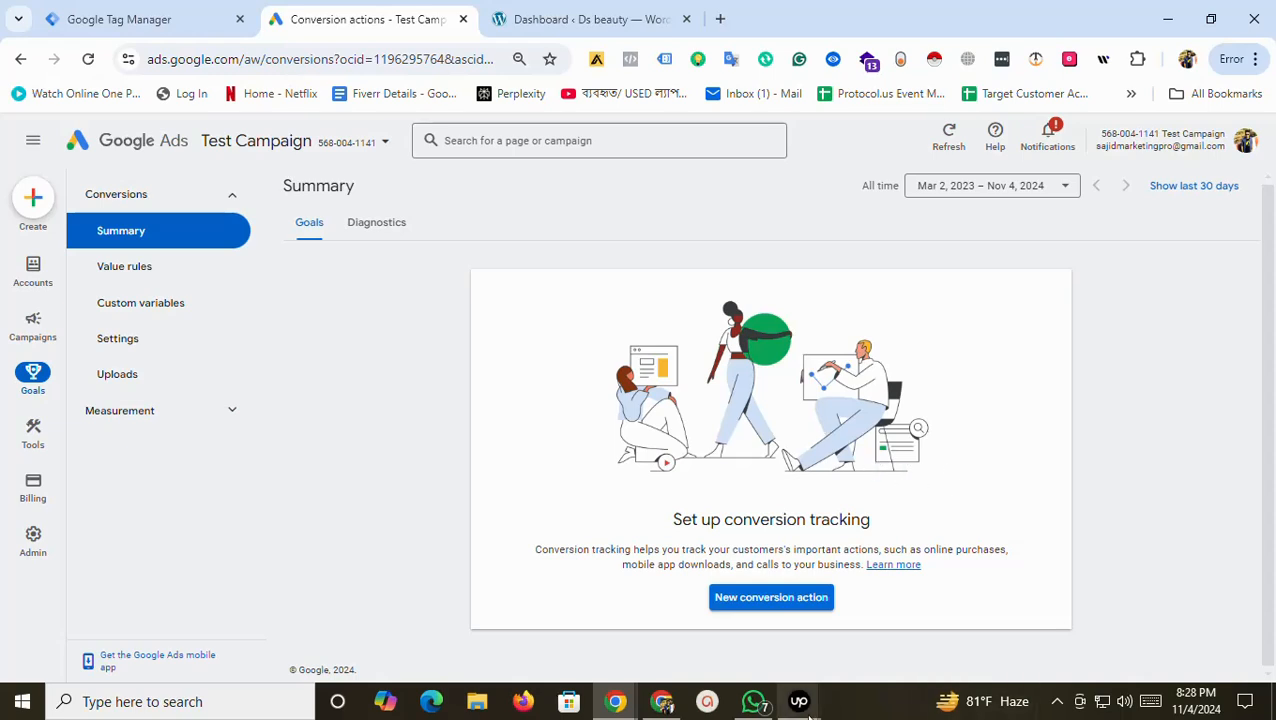
pyautogui.click(194, 703)
pyautogui.write('av')
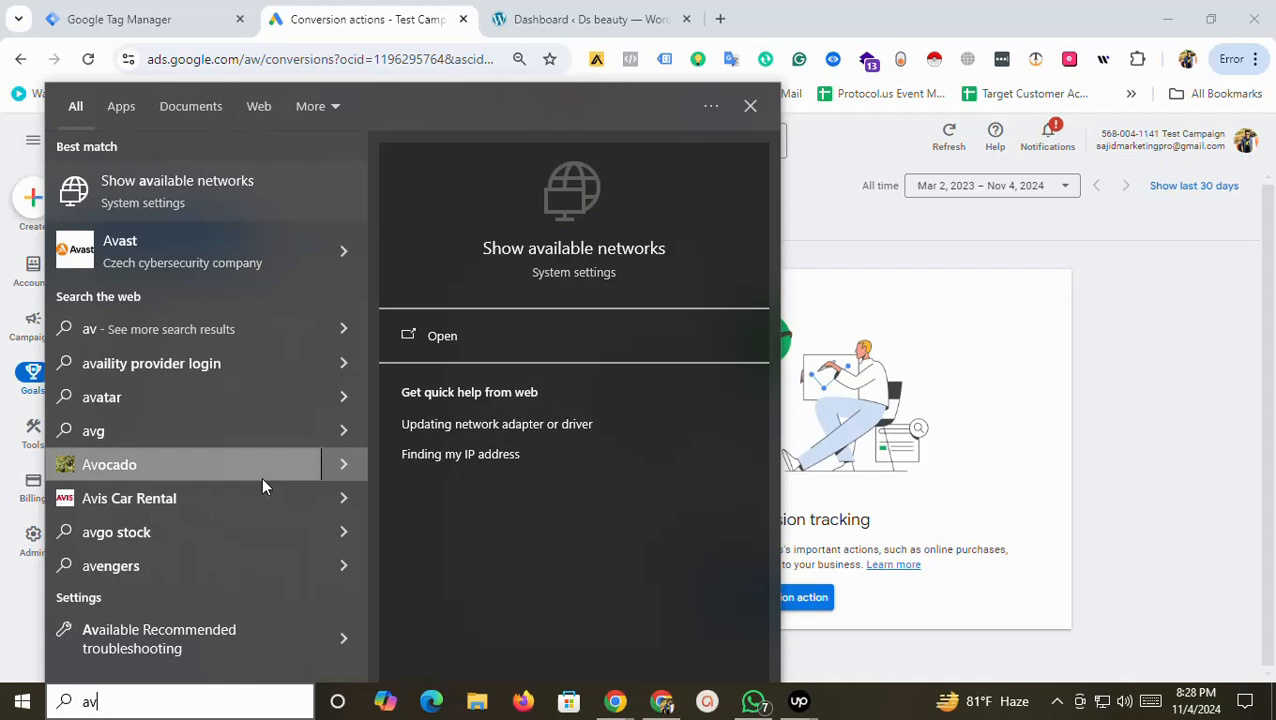
pyautogui.press('BackSpace')
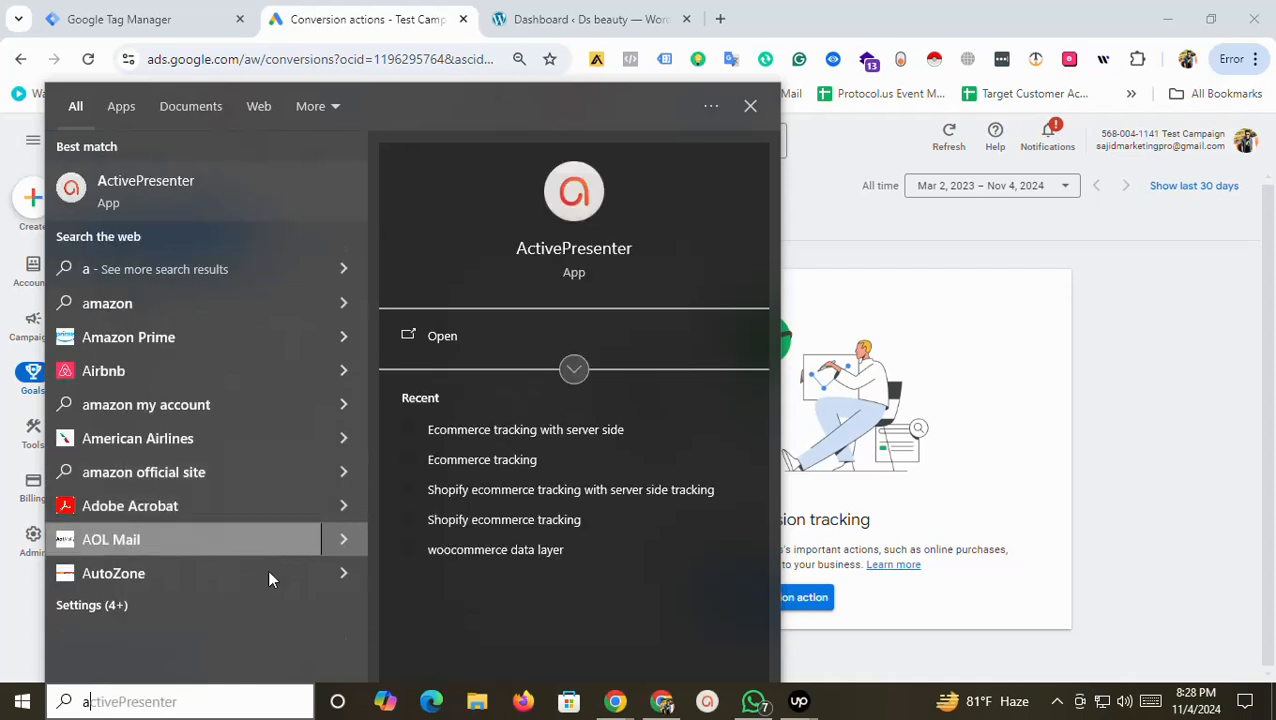
pyautogui.click(1056, 701)
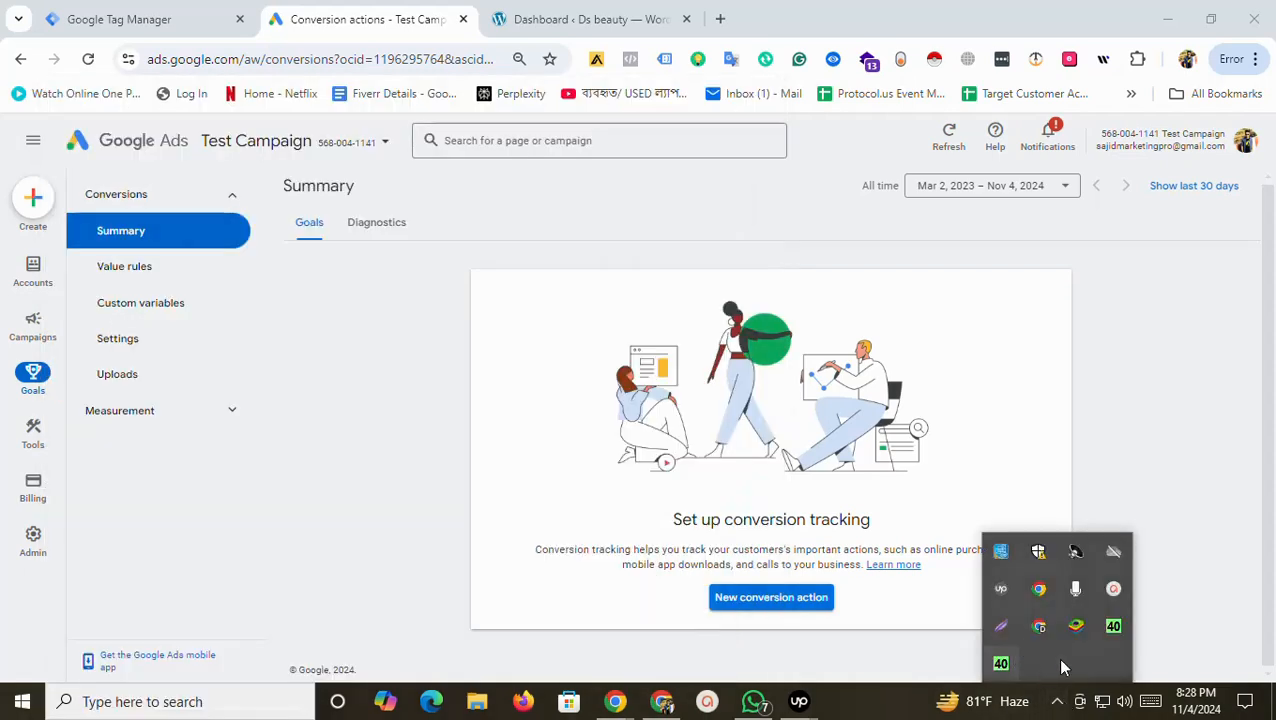
pyautogui.click(1113, 588)
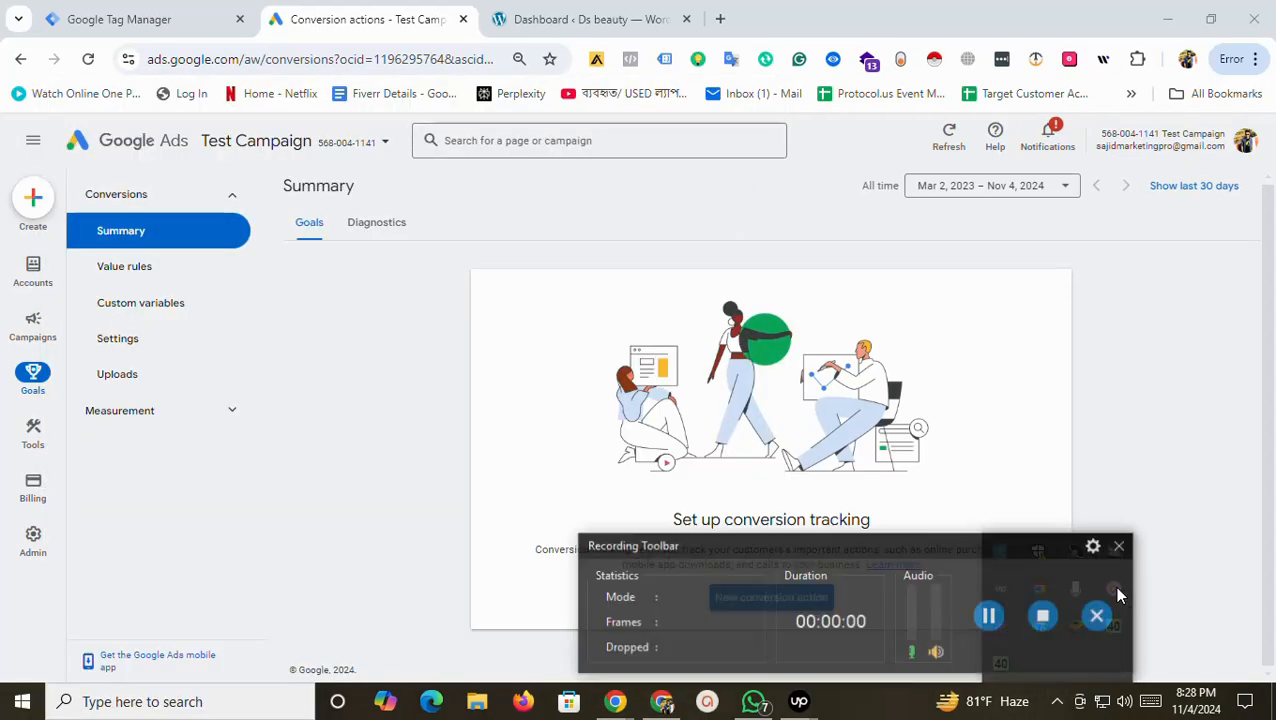
pyautogui.click(1043, 615)
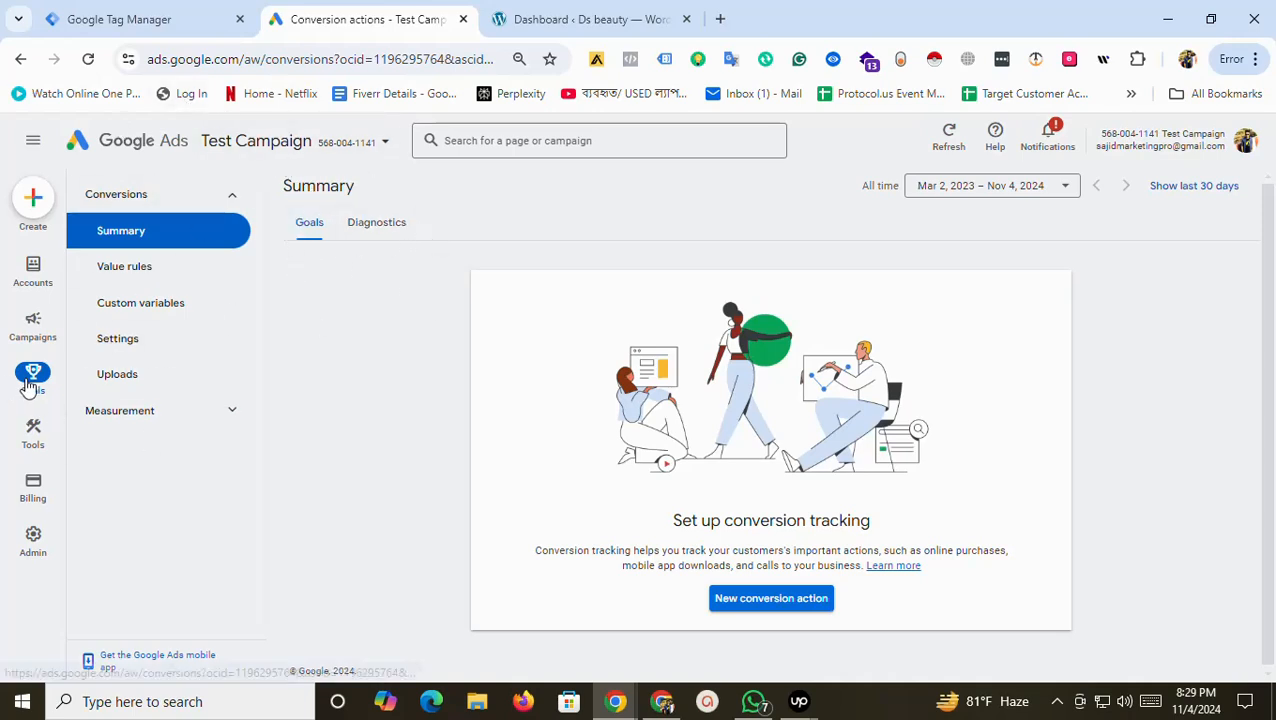
pyautogui.moveTo(33, 322)
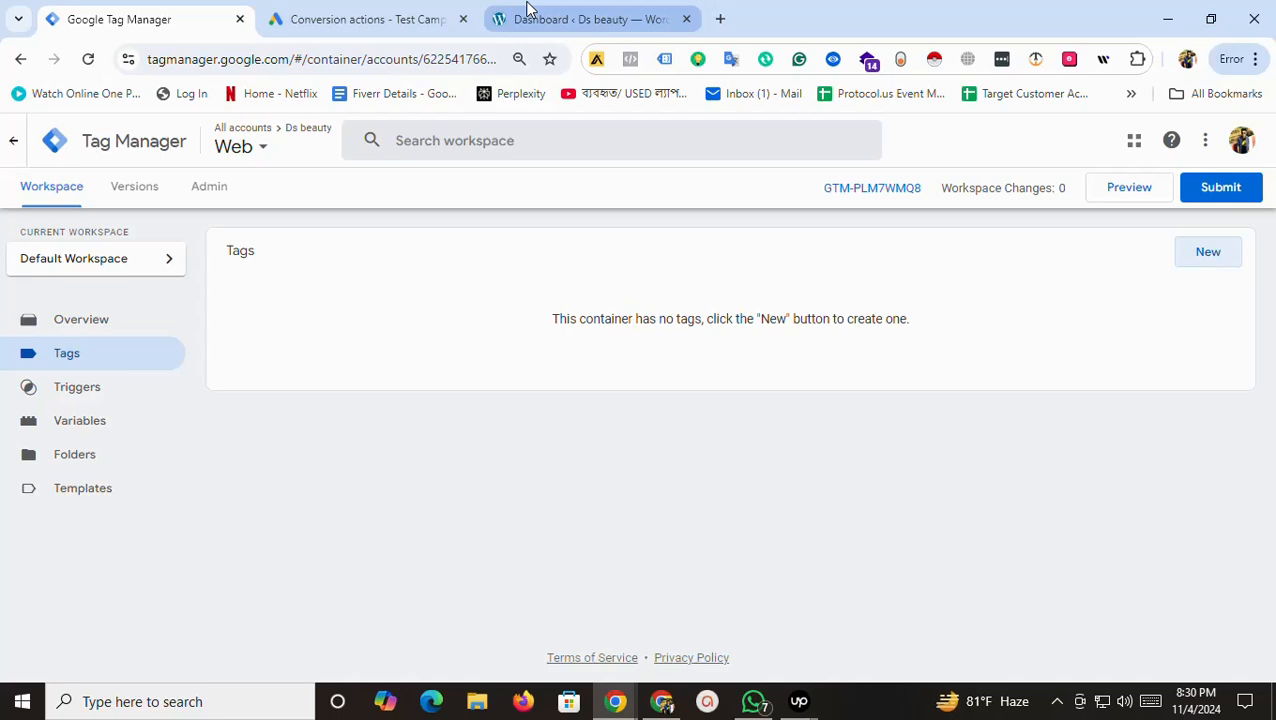
# Preview the Ds beauty container from Tag Manager and connect Tag Assistant to dev-ds-beauty.pantheonsite.io.
pyautogui.moveTo(529, 9)
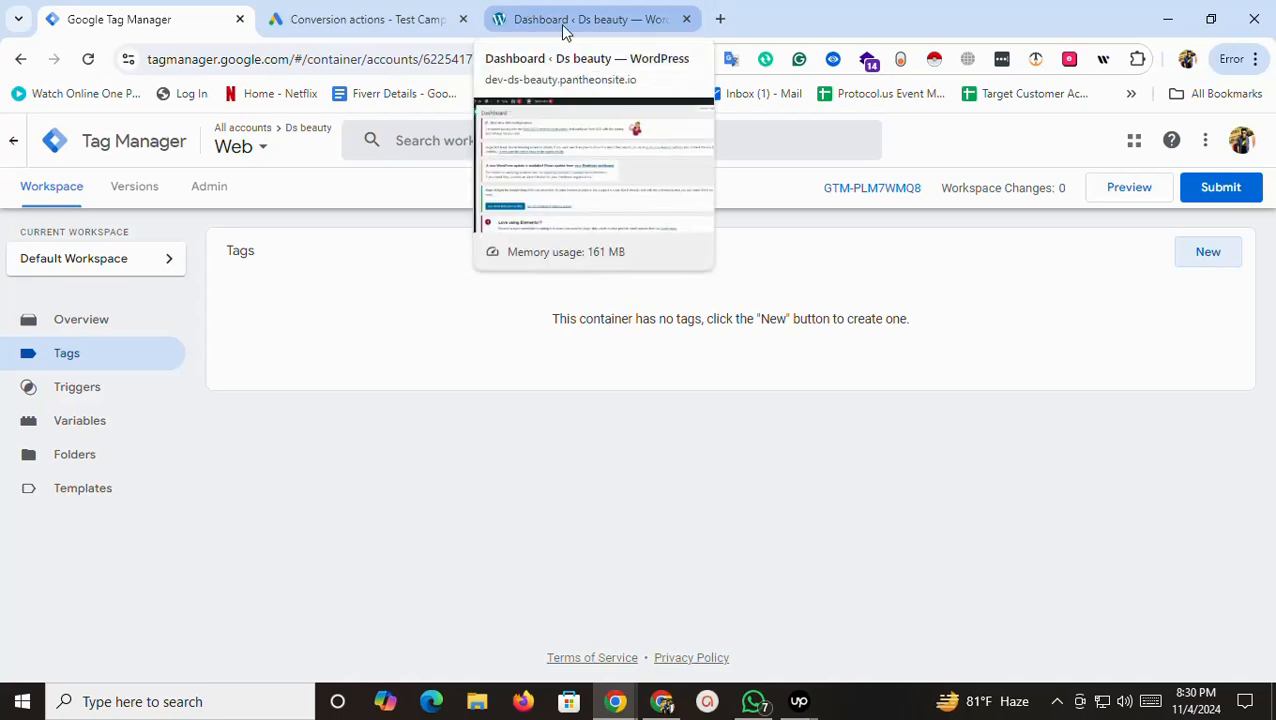
pyautogui.click(1137, 197)
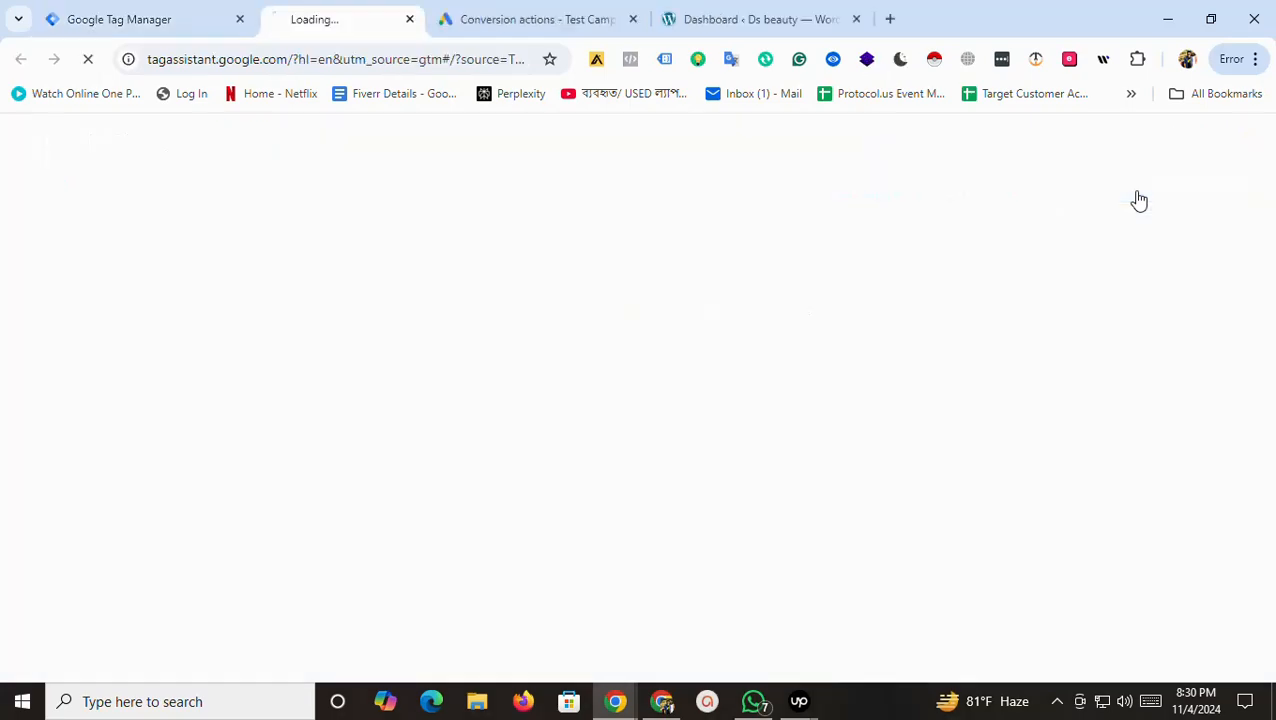
pyautogui.click(142, 12)
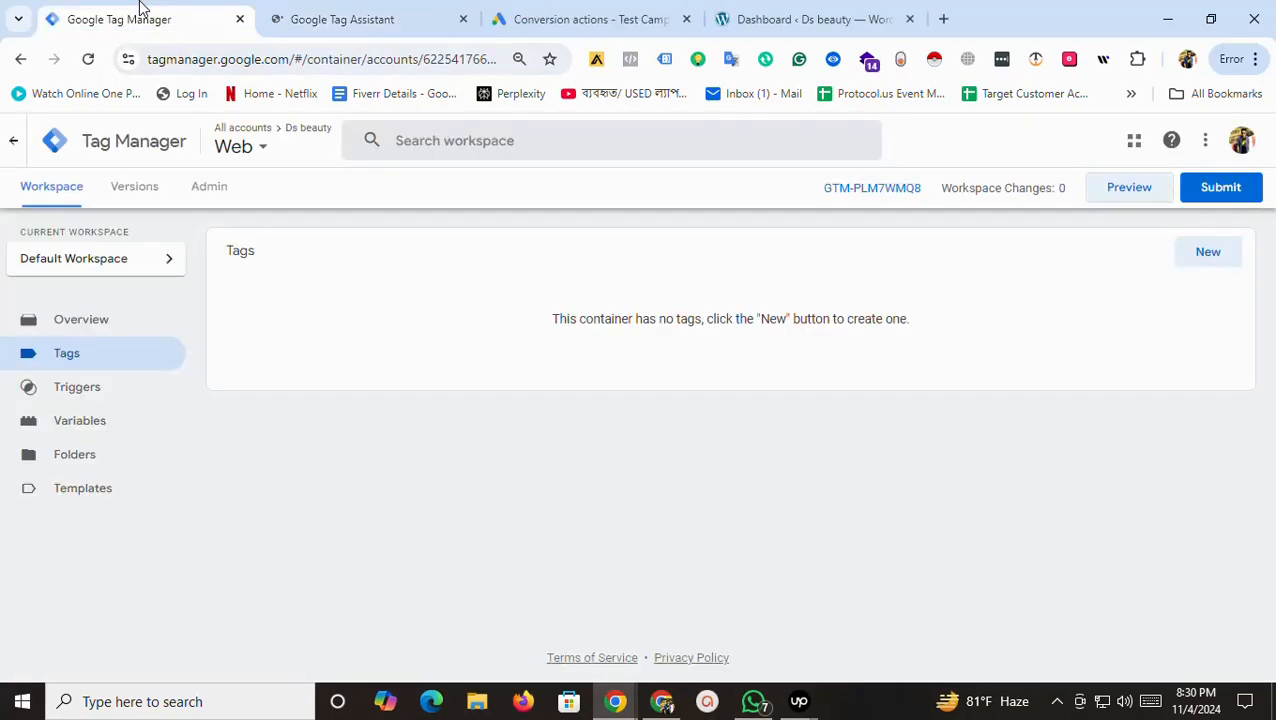
pyautogui.click(355, 19)
pyautogui.click(650, 566)
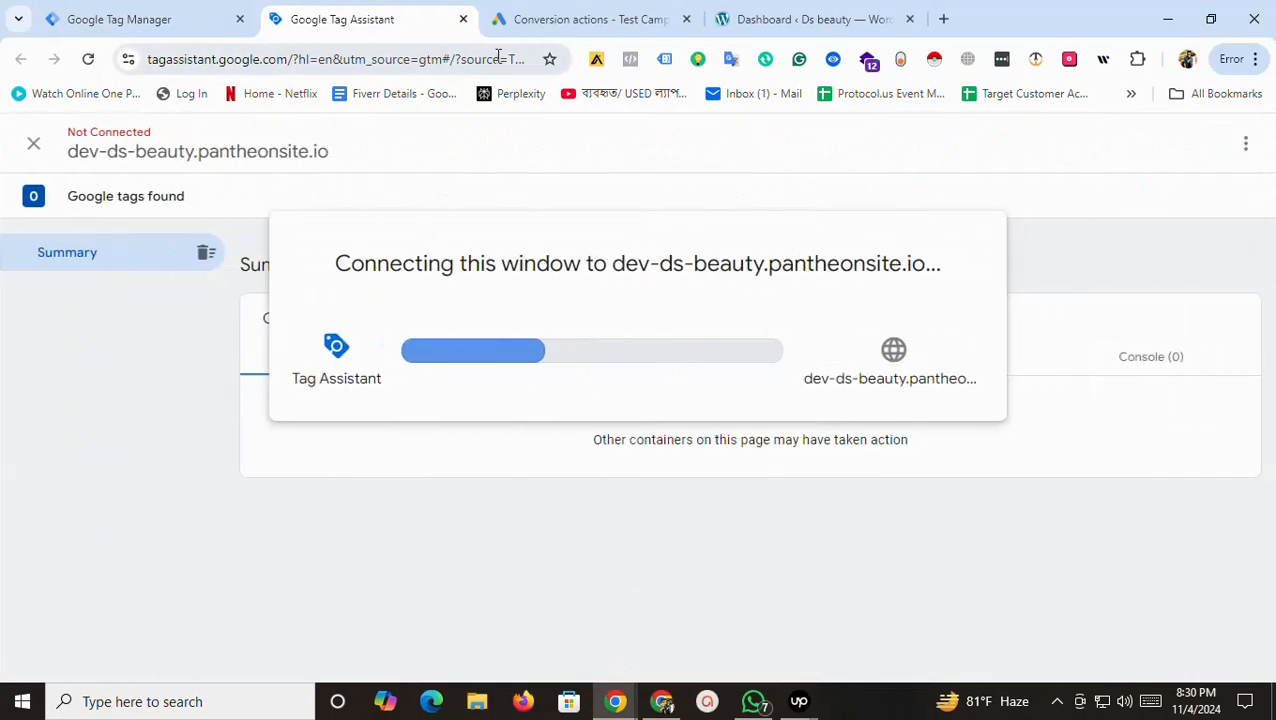
pyautogui.click(200, 8)
pyautogui.click(398, 8)
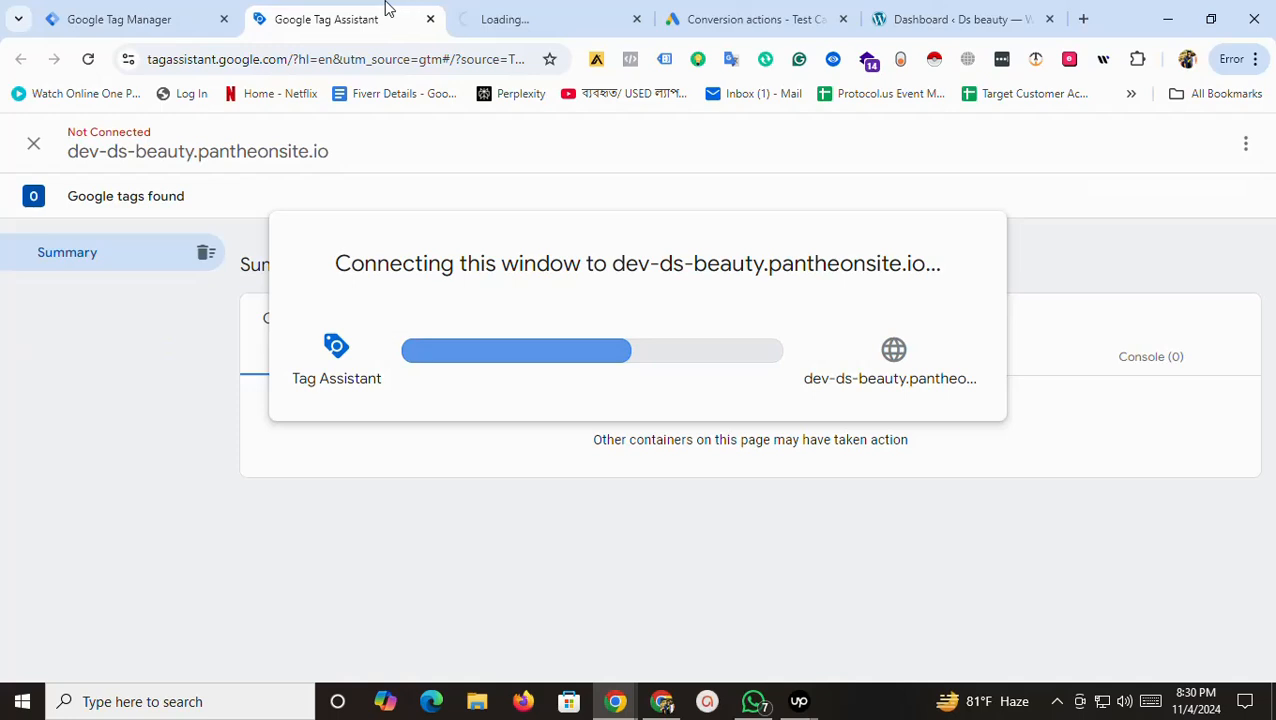
# Open the Dark Brown Jeans product page on the store site connected to Tag Assistant.
pyautogui.click(487, 10)
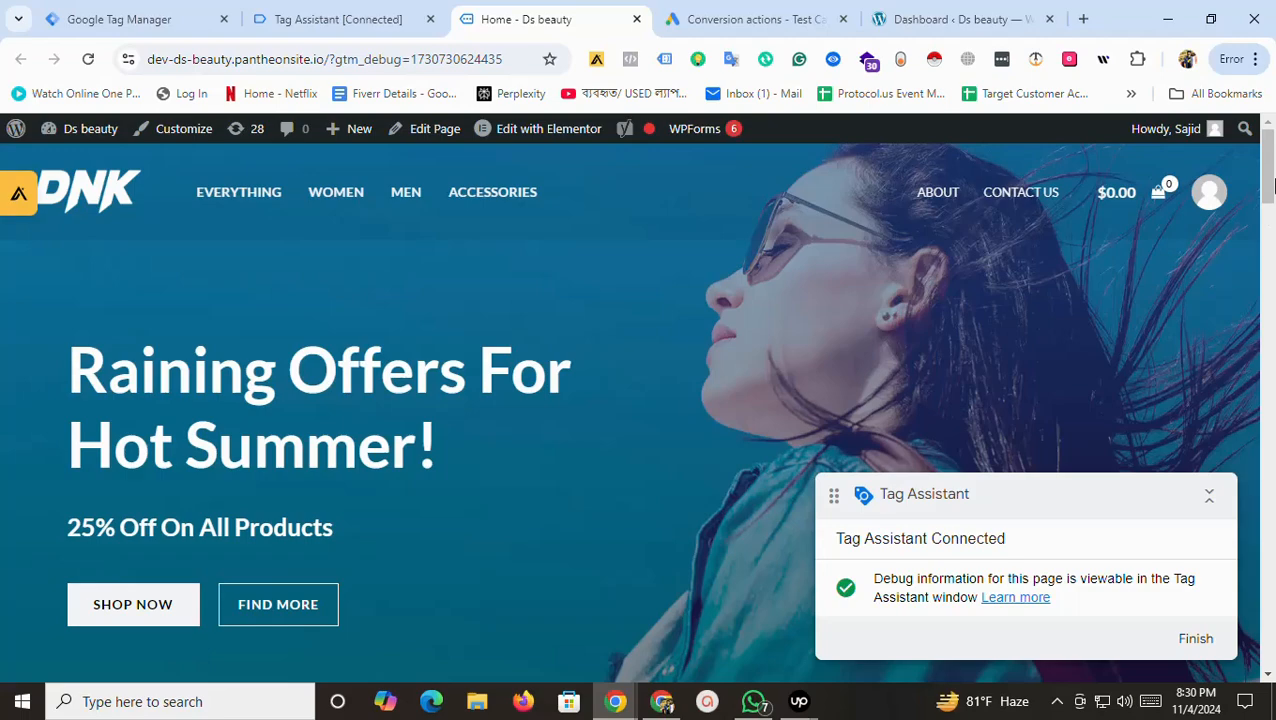
pyautogui.moveTo(1272, 185); pyautogui.dragTo(1272, 390)
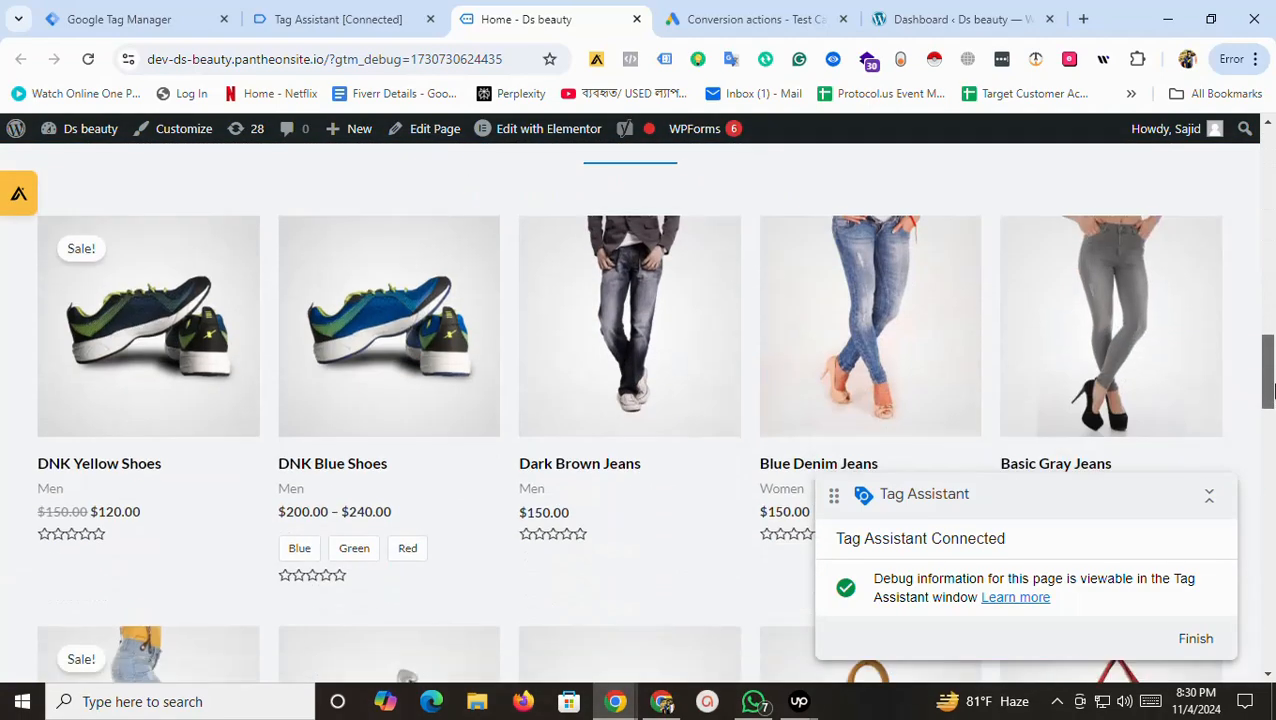
pyautogui.click(624, 348)
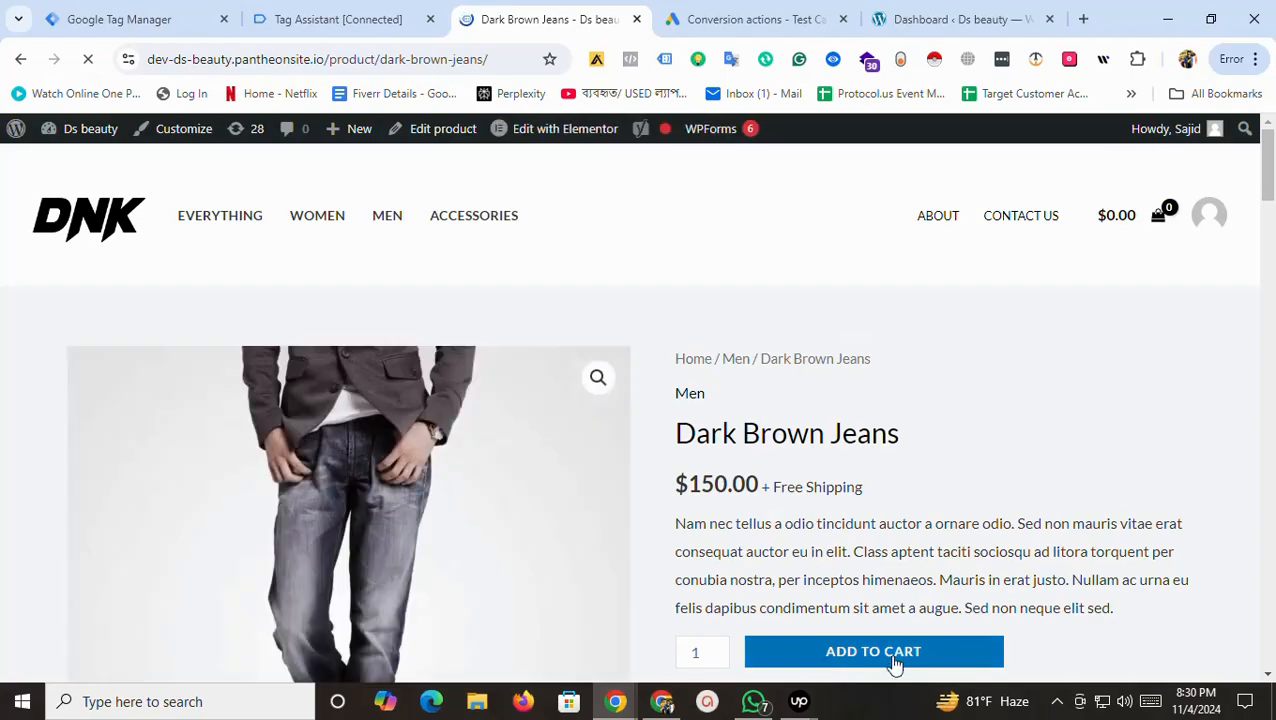
# Add one Dark Brown Jeans to the cart and dismiss the connection notice in Tag Assistant.
pyautogui.click(895, 662)
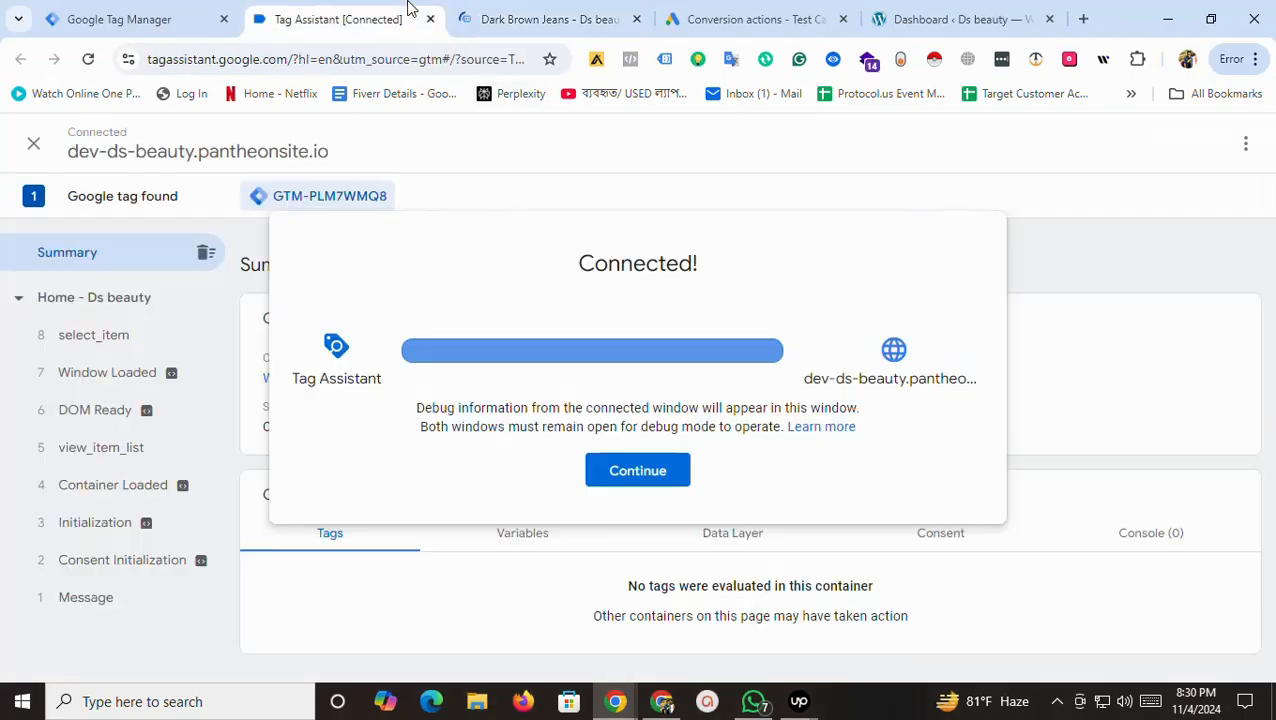
pyautogui.click(654, 486)
pyautogui.click(606, 12)
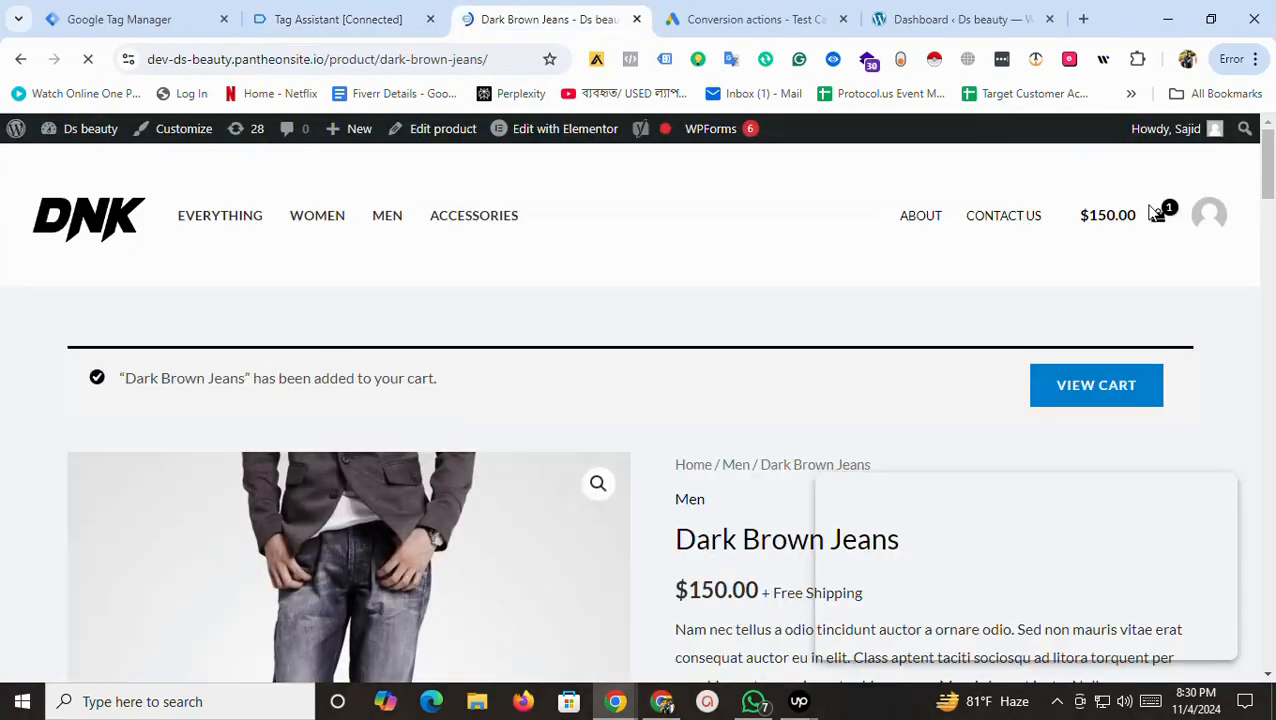
# Check out from the store's shopping cart and place the cash on delivery order with the prefilled billing details.
pyautogui.moveTo(1270, 178)
pyautogui.mouseDown()
pyautogui.moveTo(1274, 293)
pyautogui.moveTo(1270, 174)
pyautogui.mouseUp()
pyautogui.click(1165, 218)
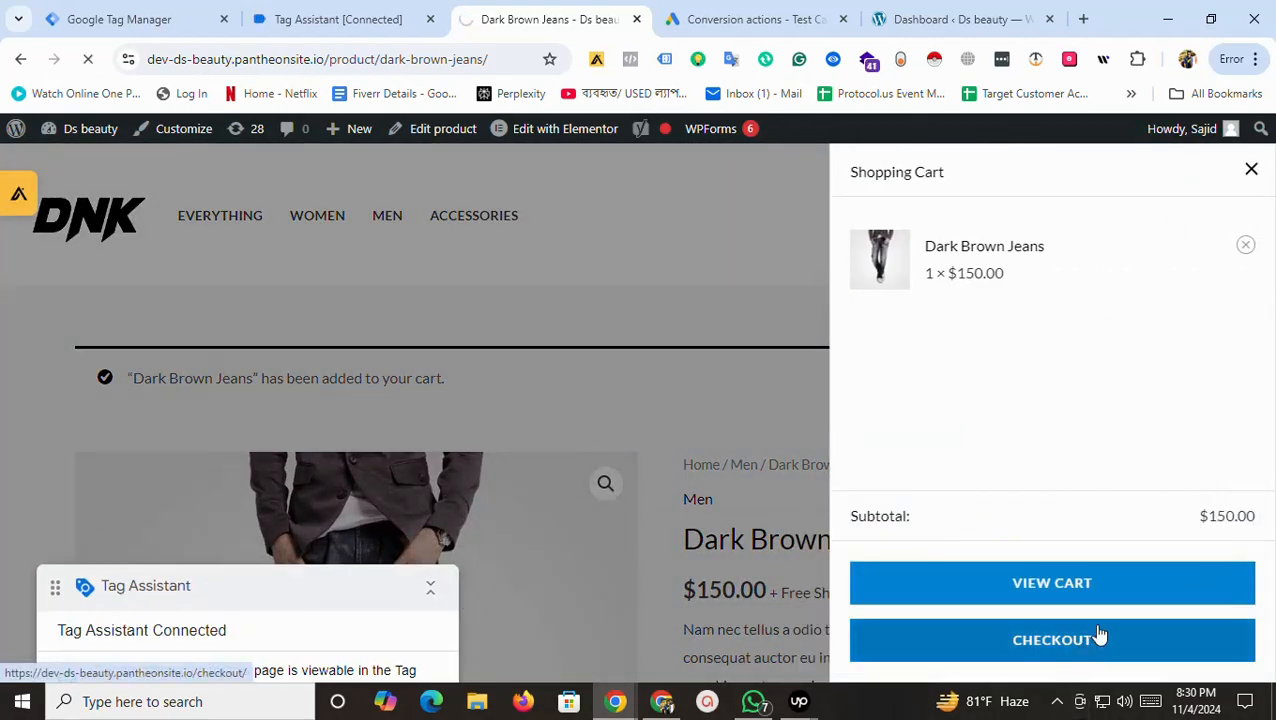
pyautogui.click(1099, 635)
pyautogui.moveTo(1274, 293); pyautogui.dragTo(1274, 452)
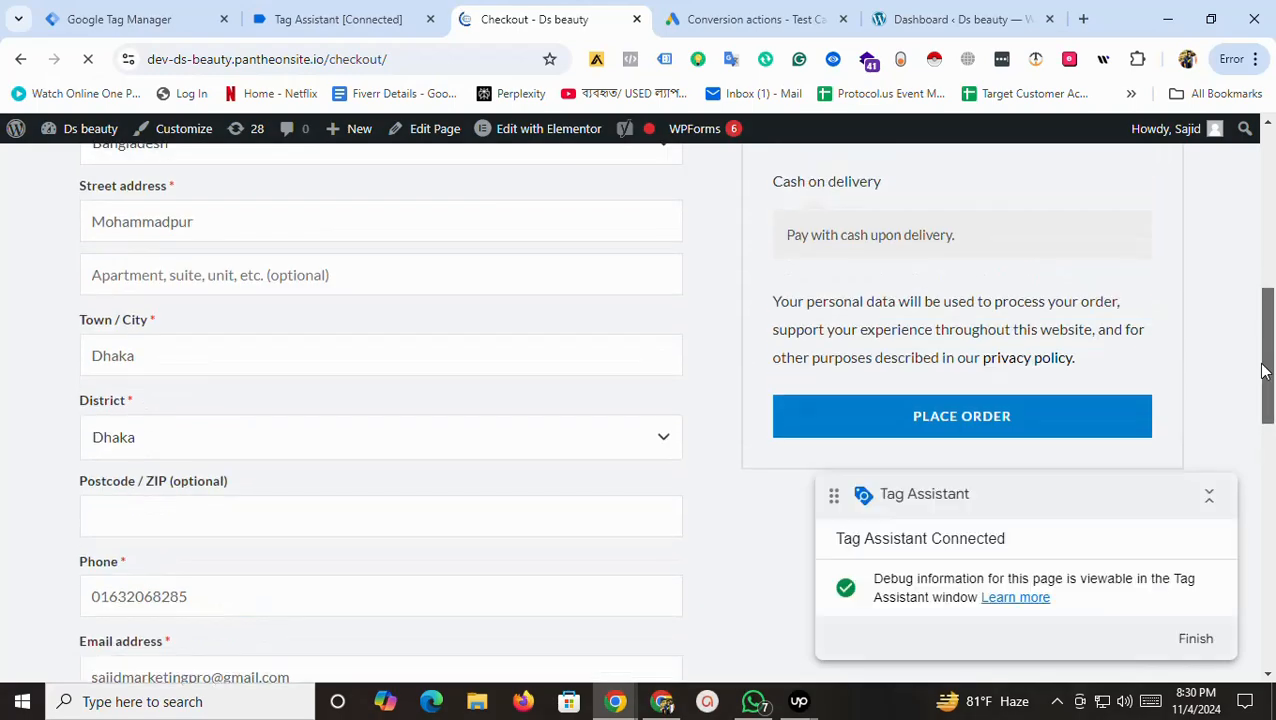
pyautogui.click(960, 420)
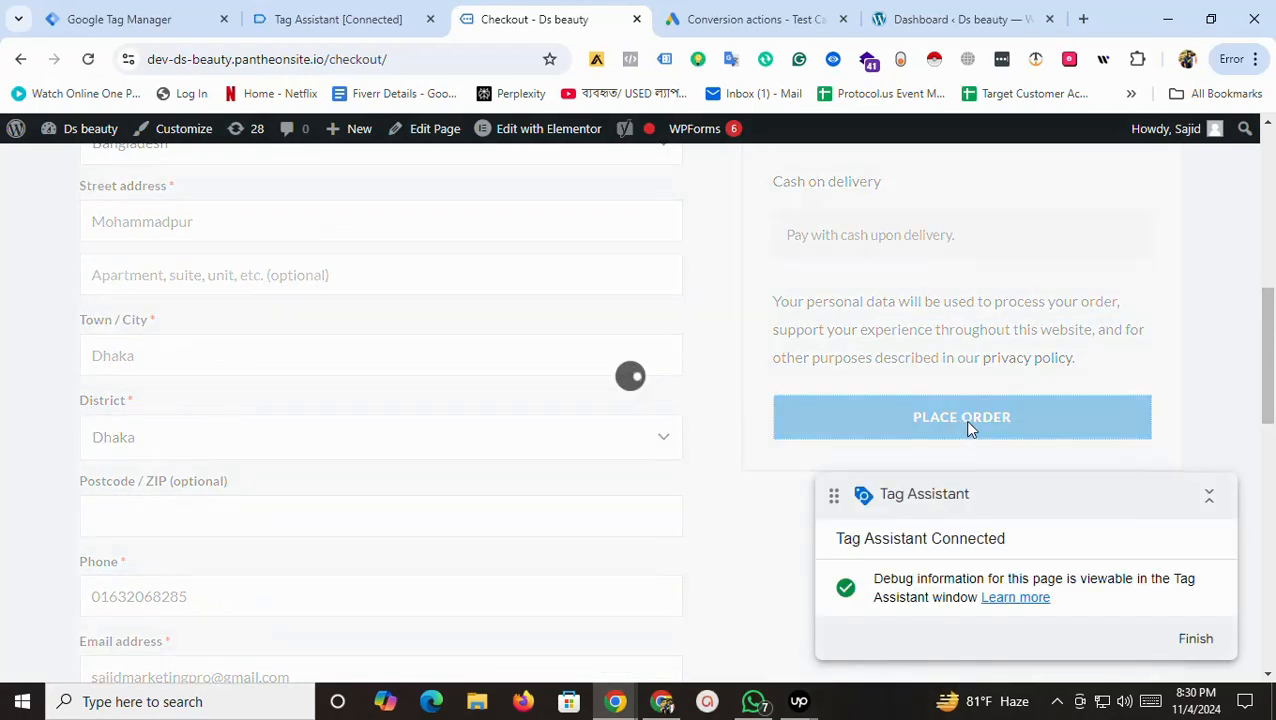
pyautogui.click(312, 5)
pyautogui.click(537, 8)
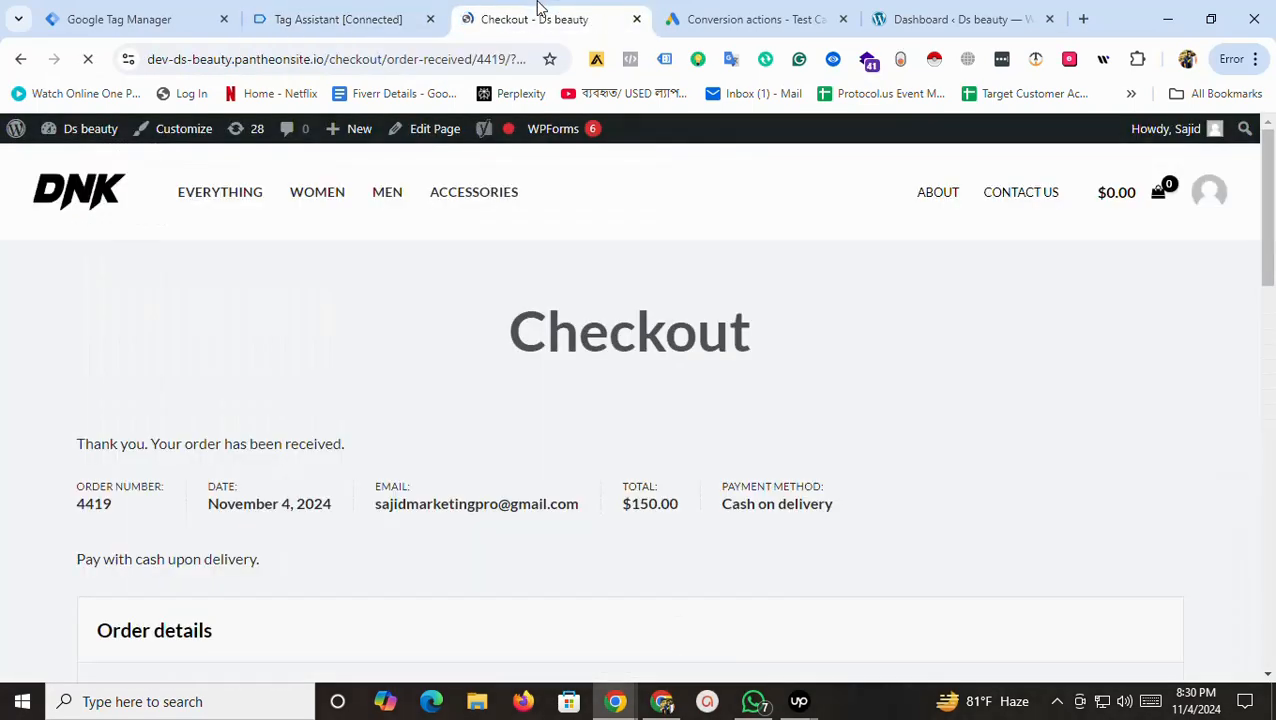
pyautogui.moveTo(1270, 245); pyautogui.dragTo(1274, 372)
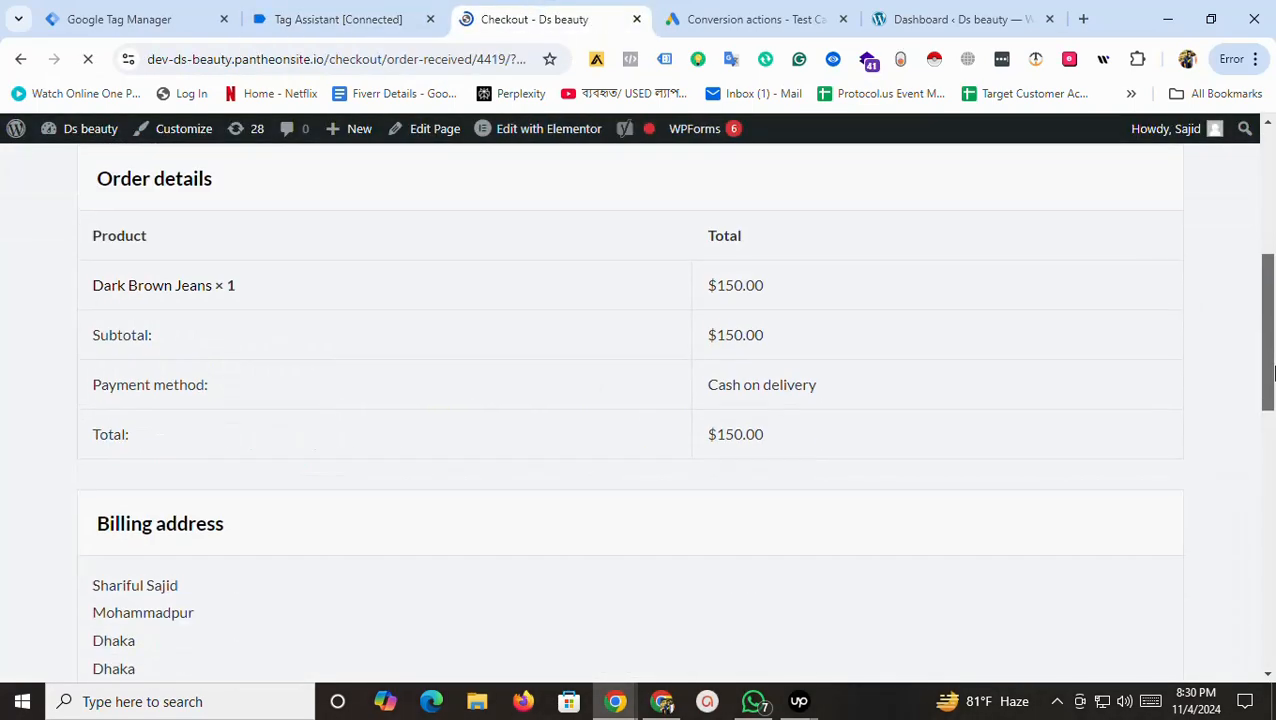
# Examine the value, transaction_id and currency keys under ecommerce in the purchase event's data layer in Tag Assistant.
pyautogui.click(330, 12)
pyautogui.click(86, 410)
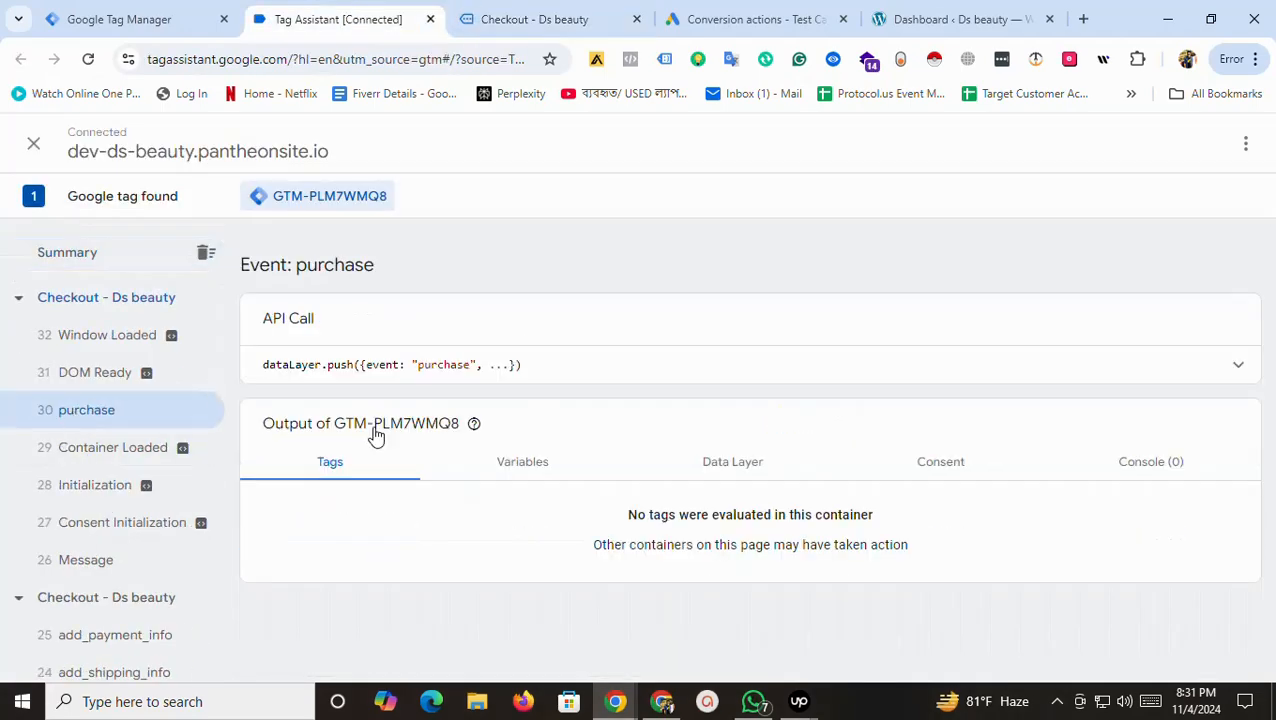
pyautogui.click(744, 462)
pyautogui.scroll(-4, 1273, 370)
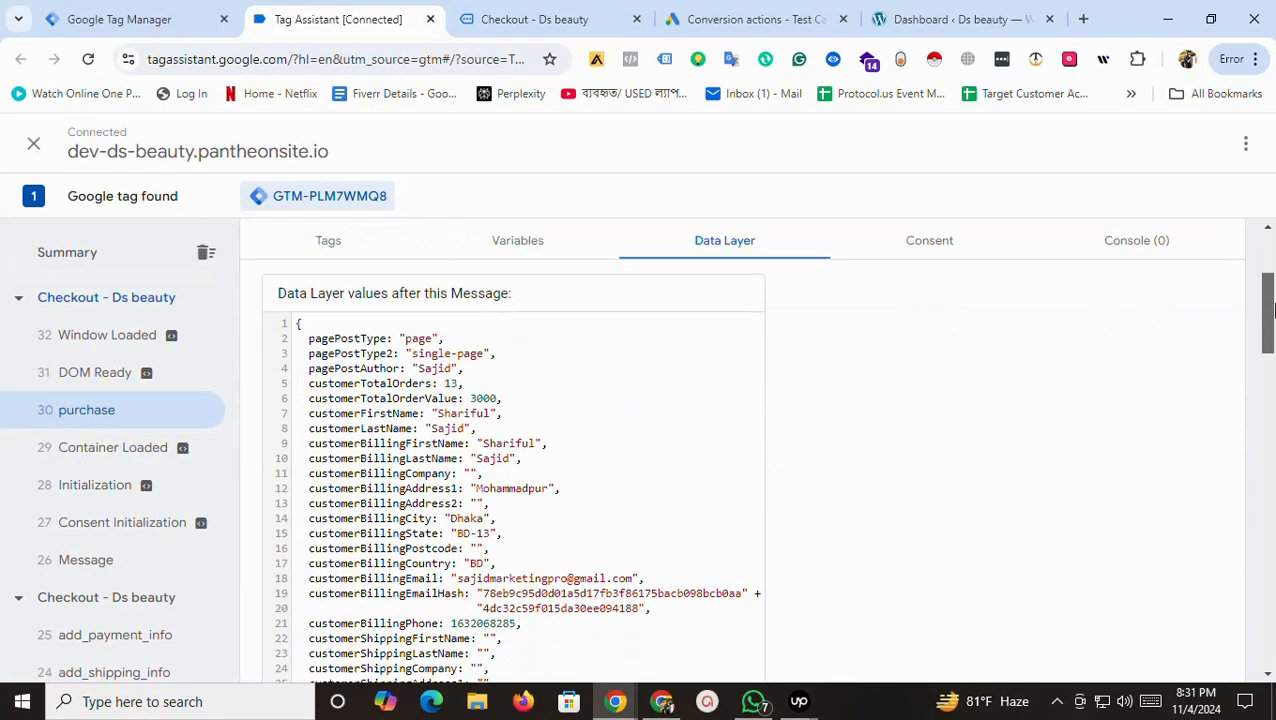
pyautogui.moveTo(1273, 340); pyautogui.dragTo(1273, 607)
pyautogui.scroll(-2, 1190, 586)
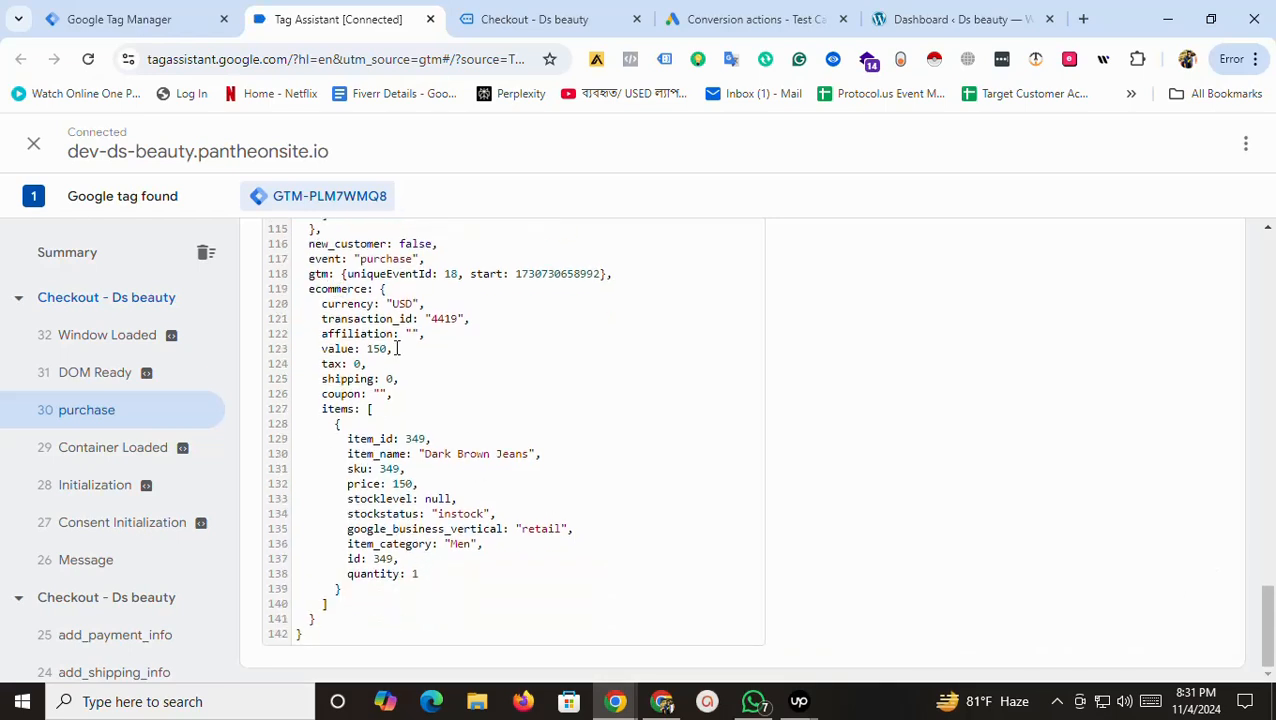
pyautogui.doubleClick(340, 350)
pyautogui.moveTo(302, 322); pyautogui.dragTo(393, 319)
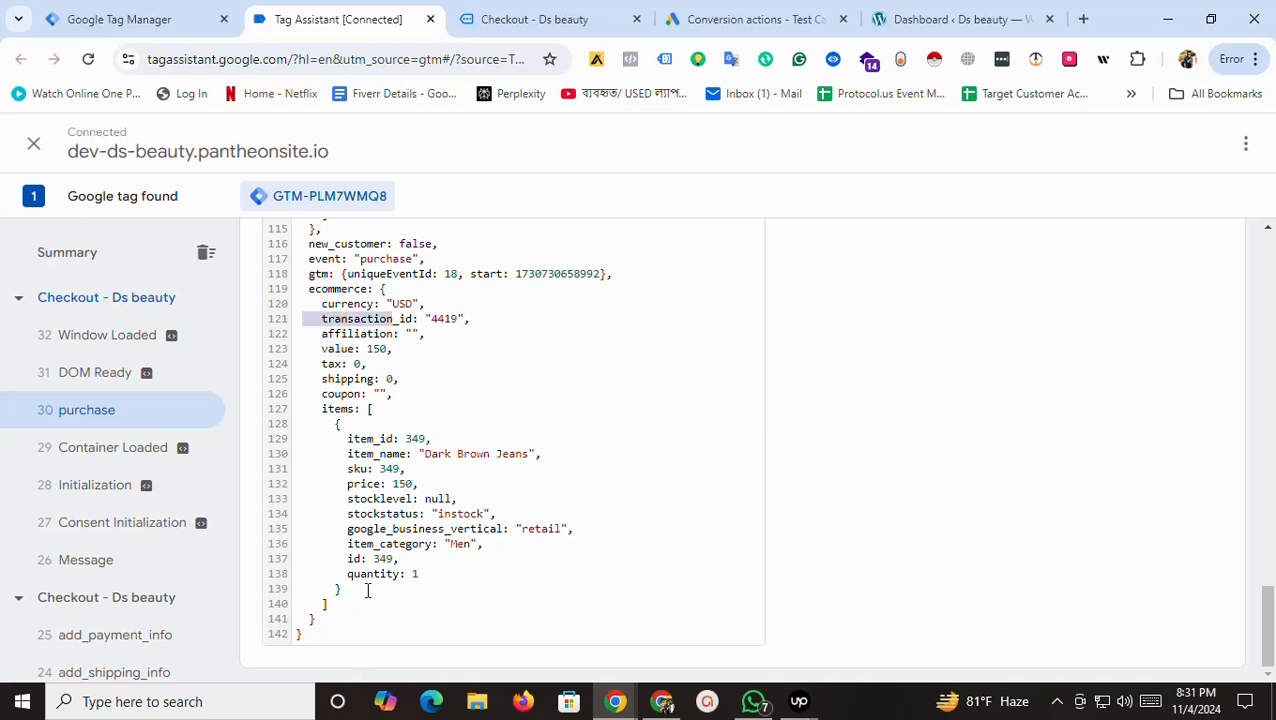
pyautogui.moveTo(322, 303); pyautogui.dragTo(373, 303)
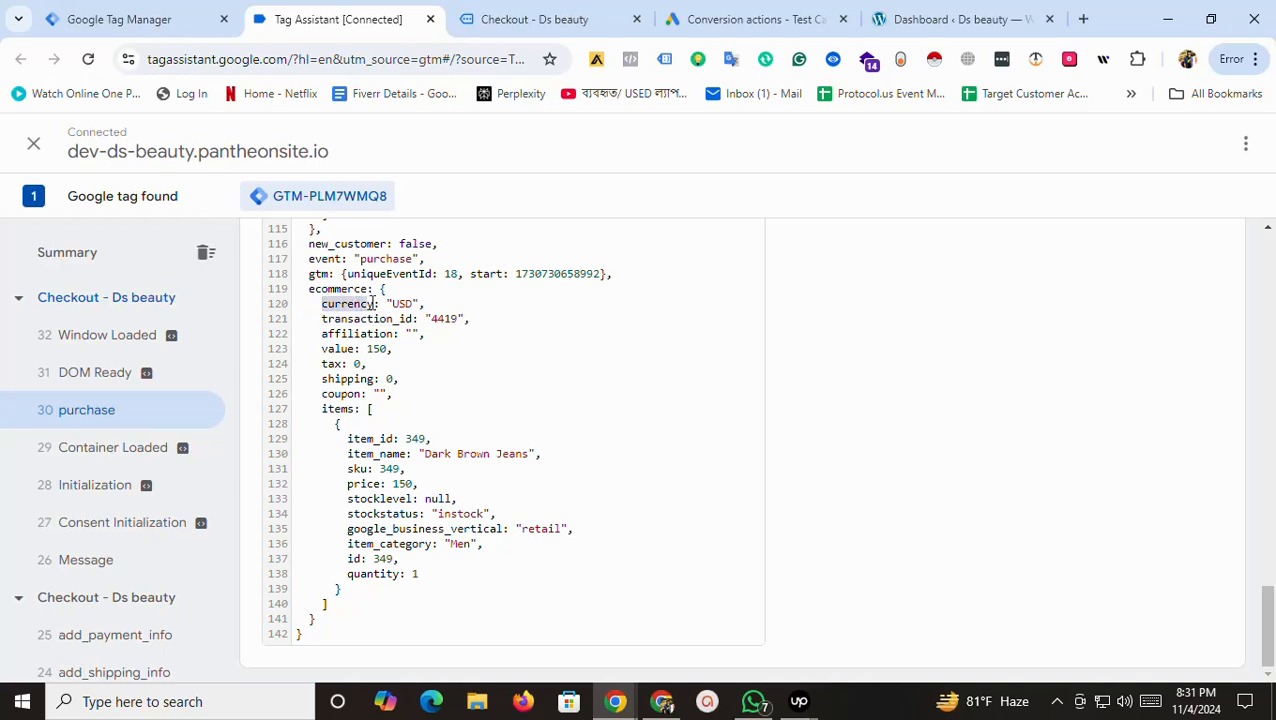
# Switch to Tag Manager and start a new user-defined variable named dlv-currency.
pyautogui.click(188, 12)
pyautogui.click(89, 425)
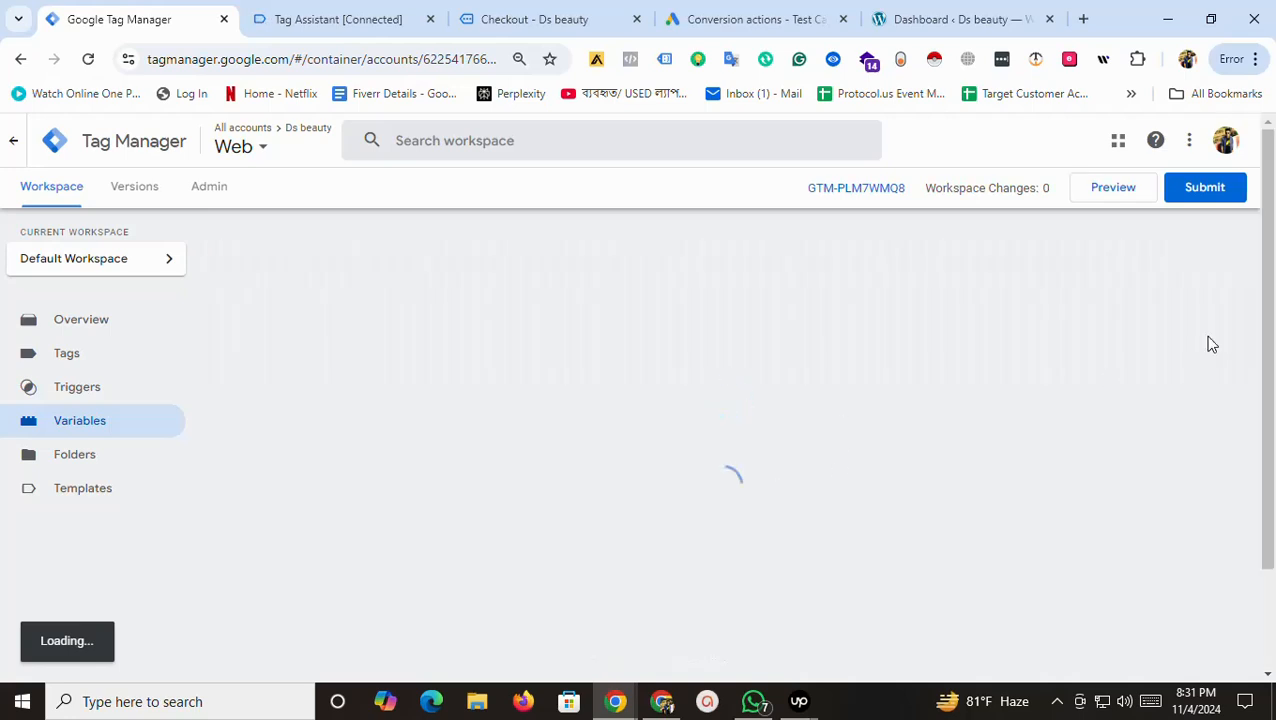
pyautogui.scroll(-2, 1200, 450)
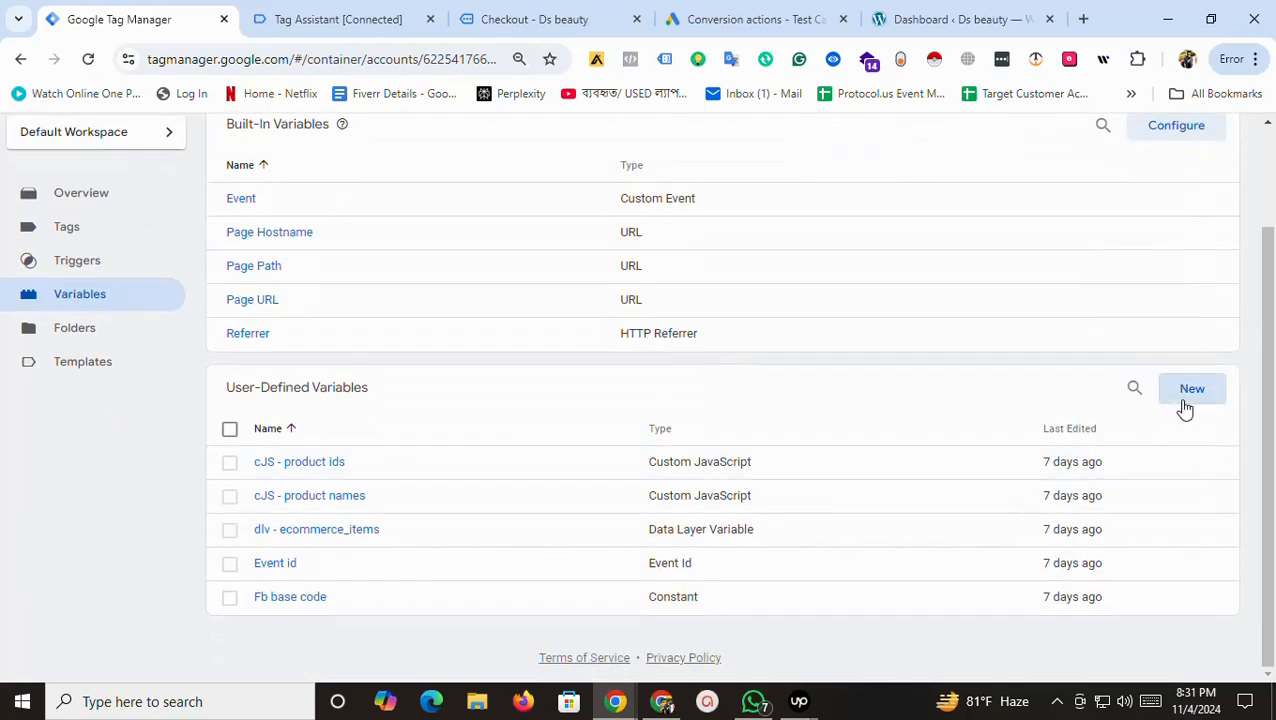
pyautogui.click(1186, 393)
pyautogui.click(333, 140)
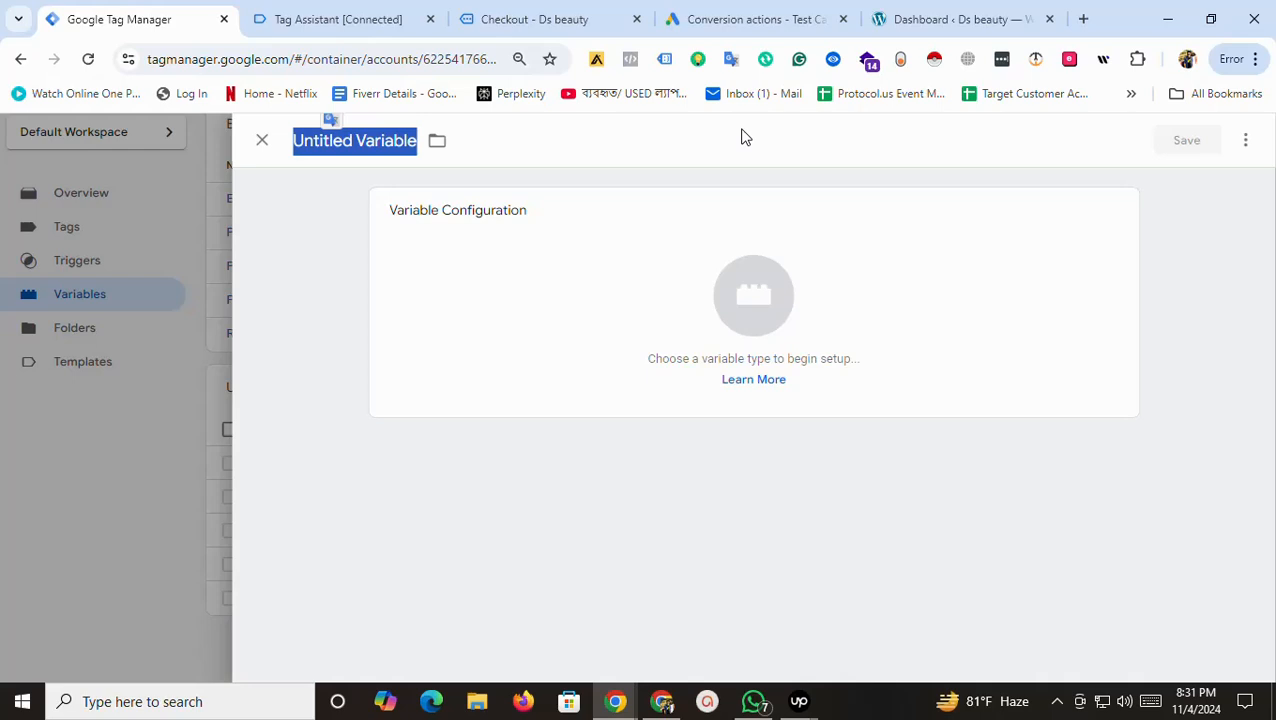
pyautogui.write('dlve-cu')
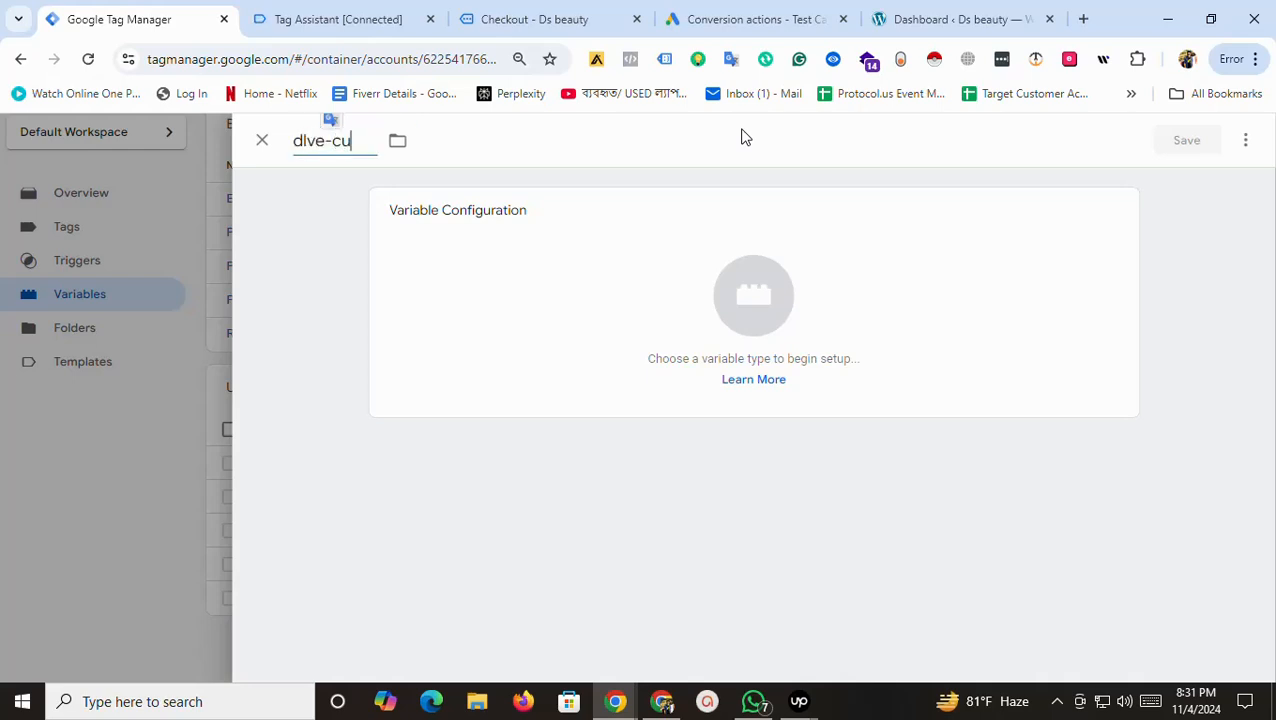
pyautogui.write('rrency')
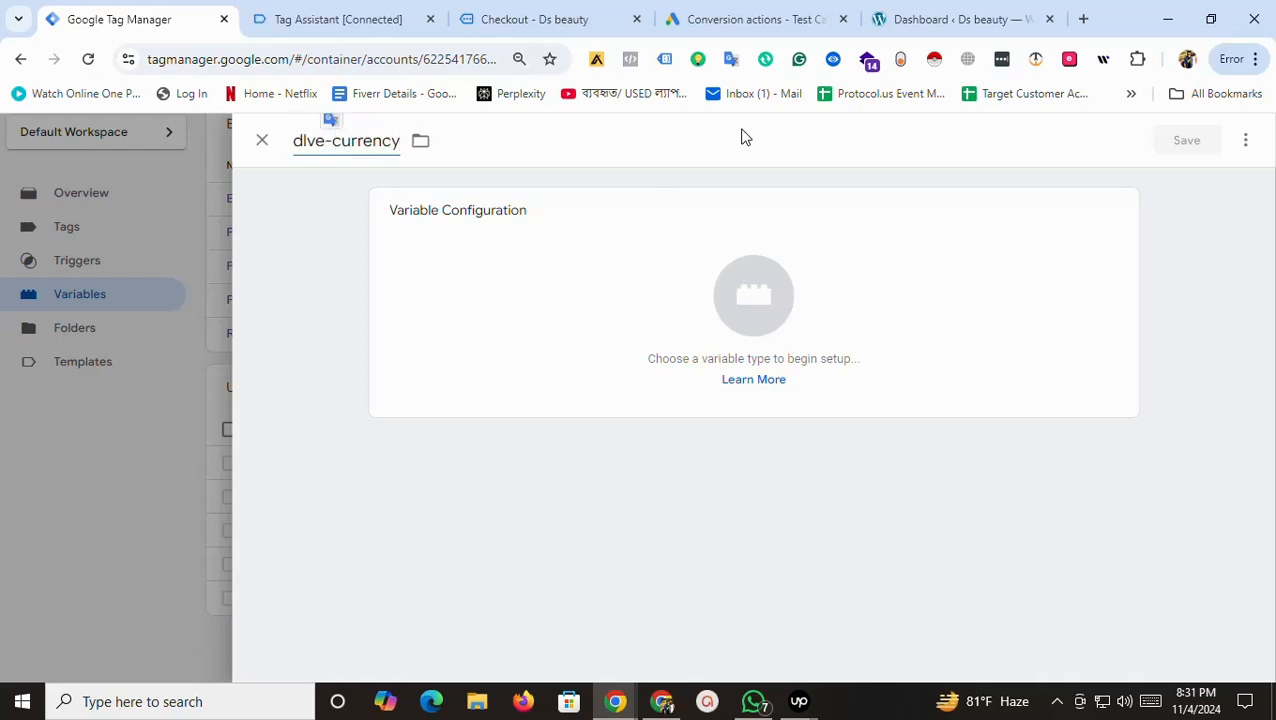
pyautogui.click(331, 142)
pyautogui.press('BackSpace')
# Configure dlv-currency as a Data Layer Variable with the data layer name ecommerce.currency and save it.
pyautogui.click(610, 307)
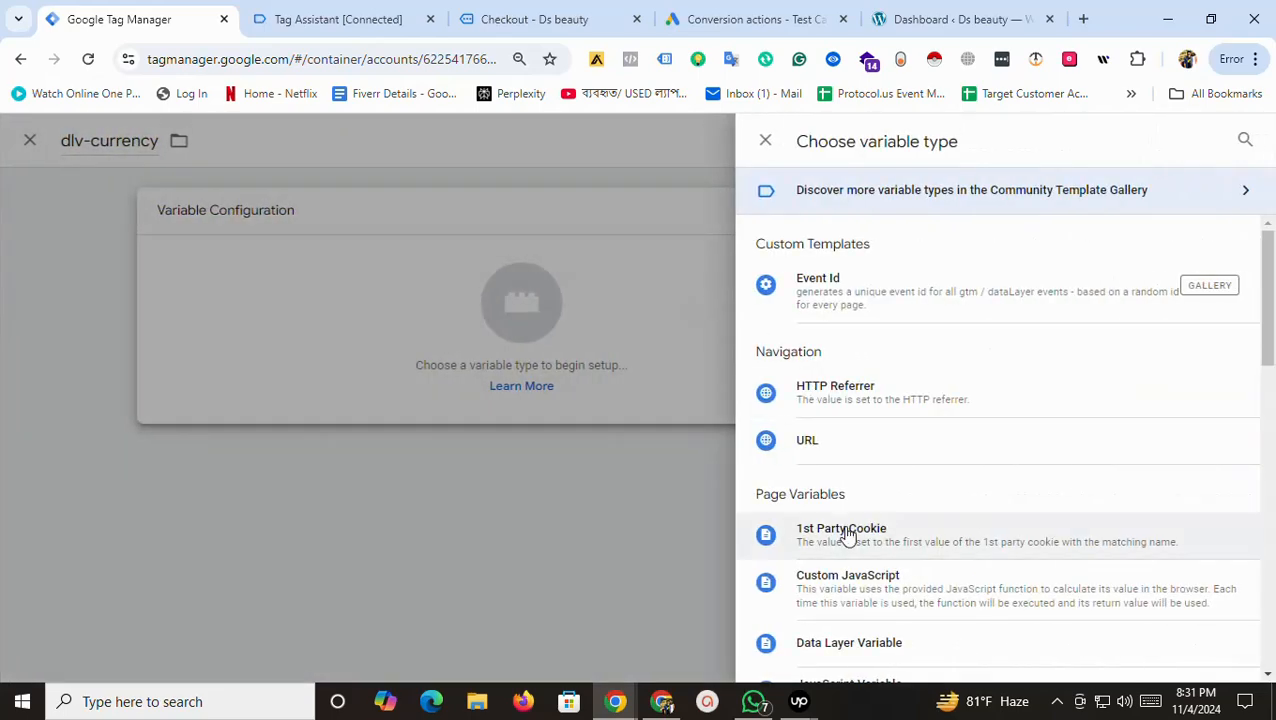
pyautogui.scroll(-2, 848, 520)
pyautogui.click(854, 480)
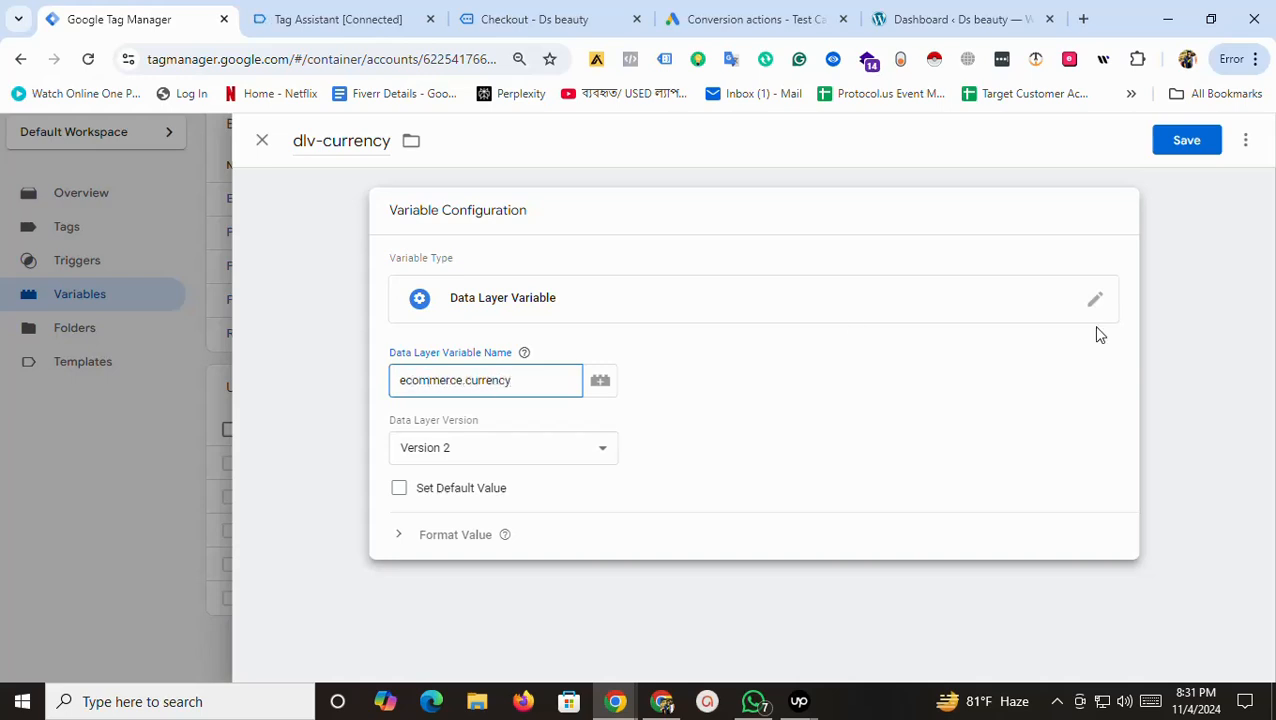
pyautogui.click(1206, 151)
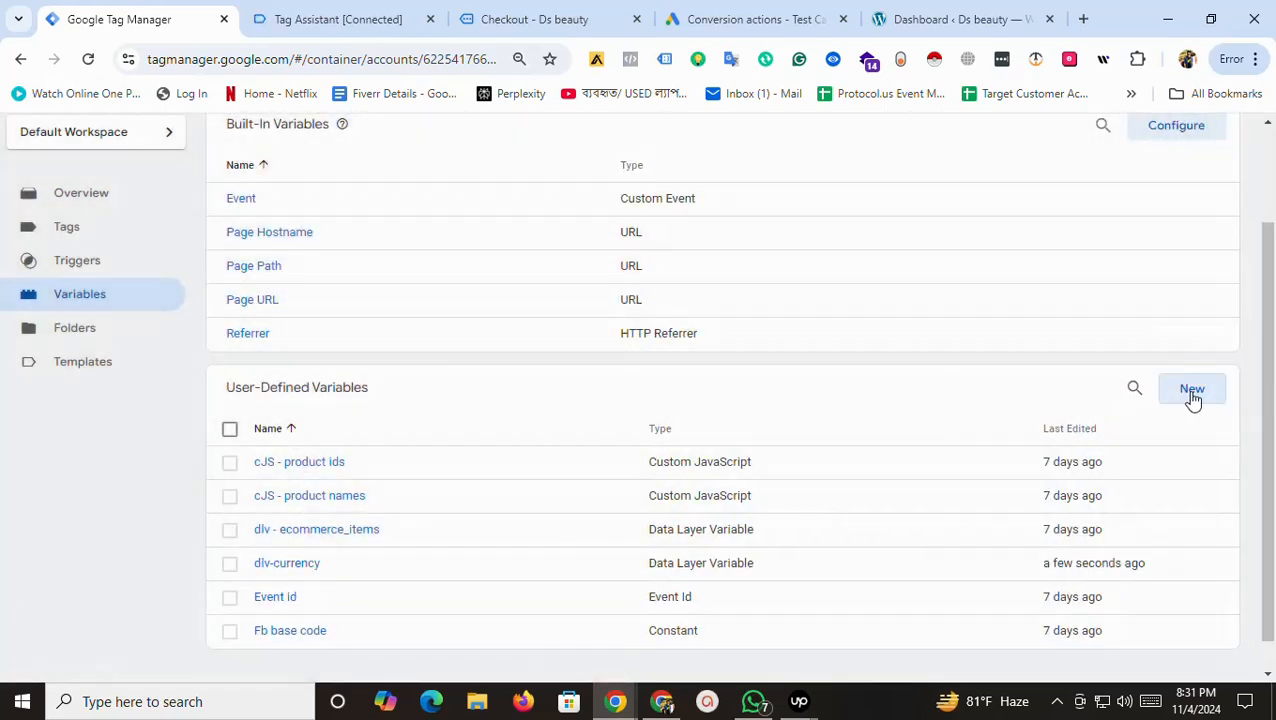
# Start another user-defined Data Layer Variable named dlv-value and begin its data layer variable name with ecommerce.
pyautogui.click(1192, 390)
pyautogui.moveTo(299, 145); pyautogui.dragTo(417, 142)
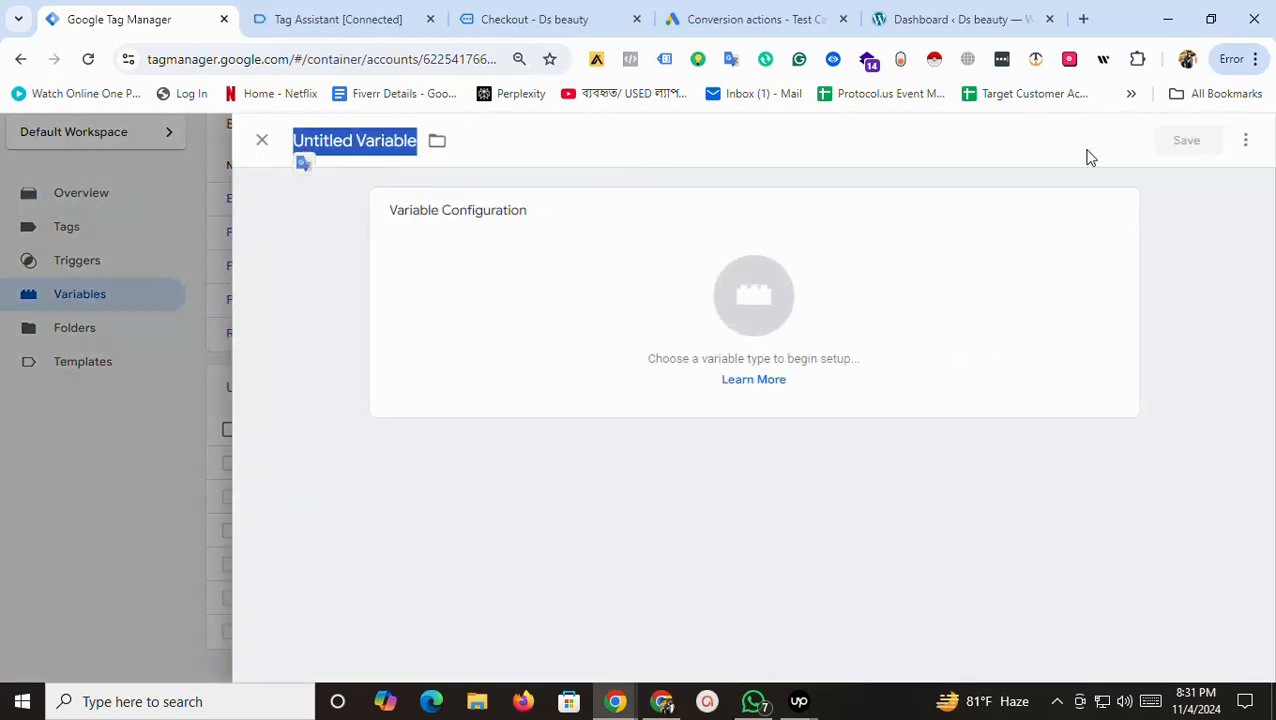
pyautogui.write('dlv-value')
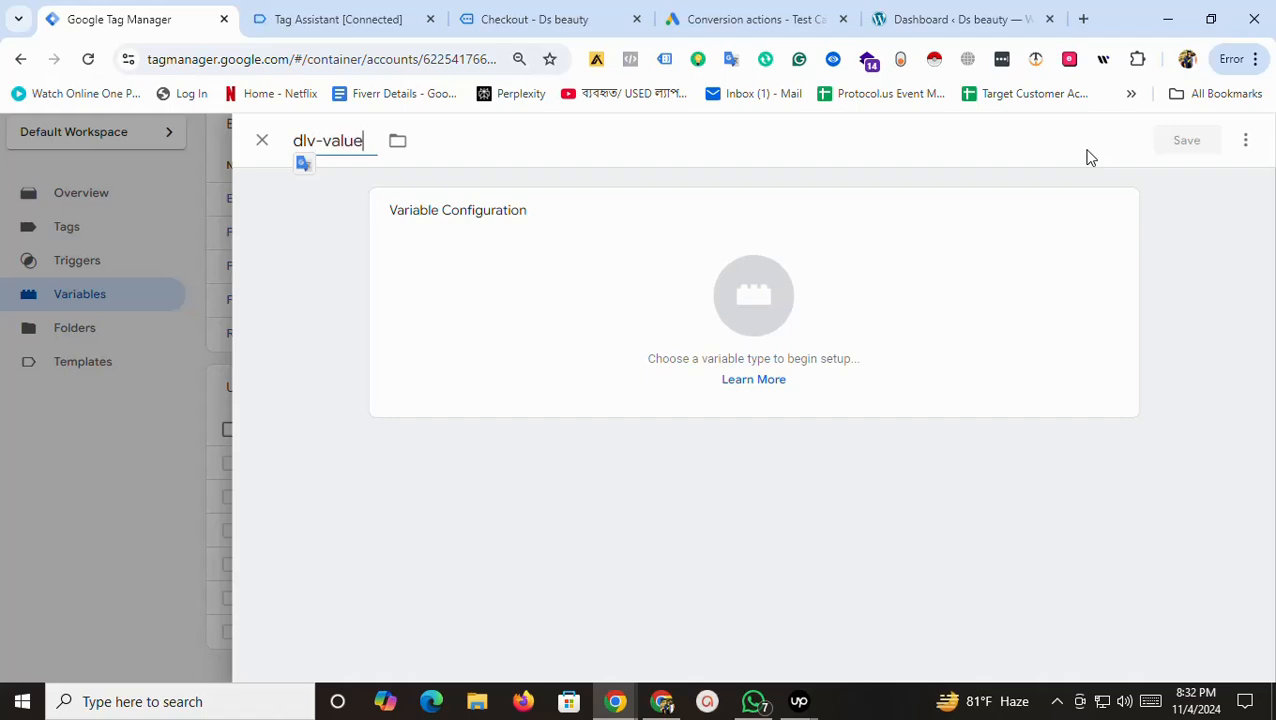
pyautogui.click(813, 295)
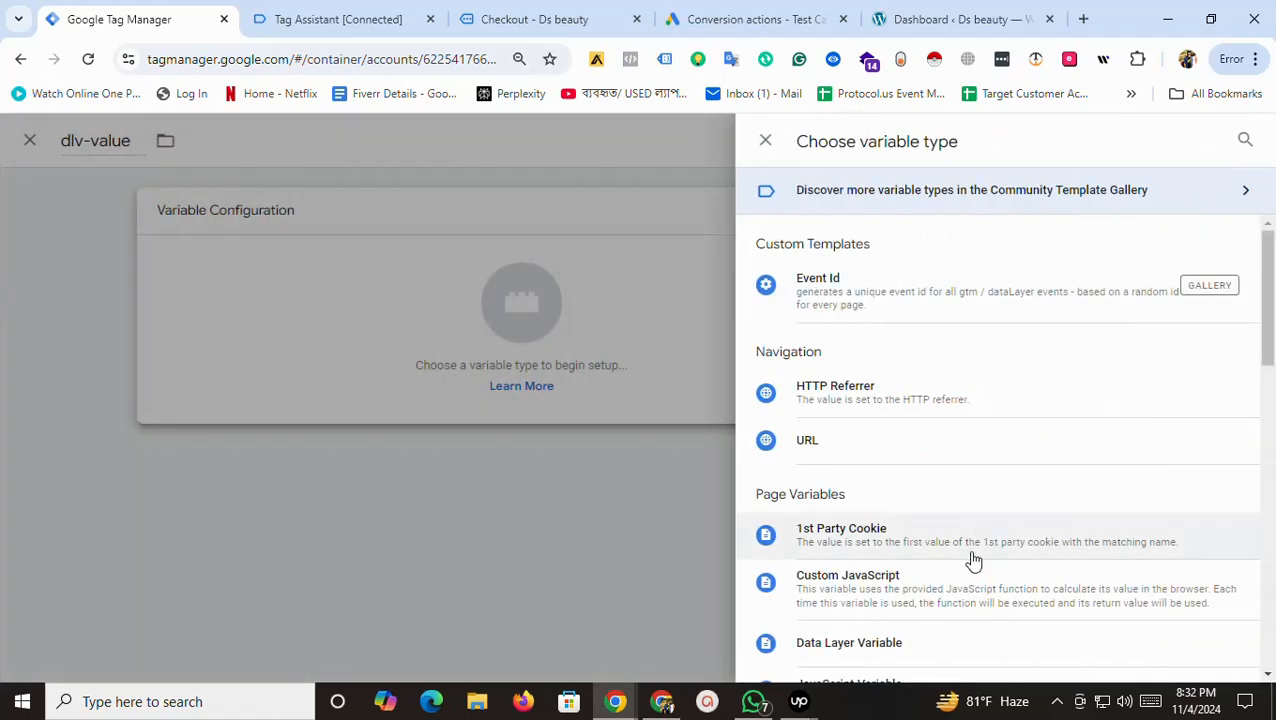
pyautogui.click(899, 648)
pyautogui.click(494, 380)
pyautogui.write('eco')
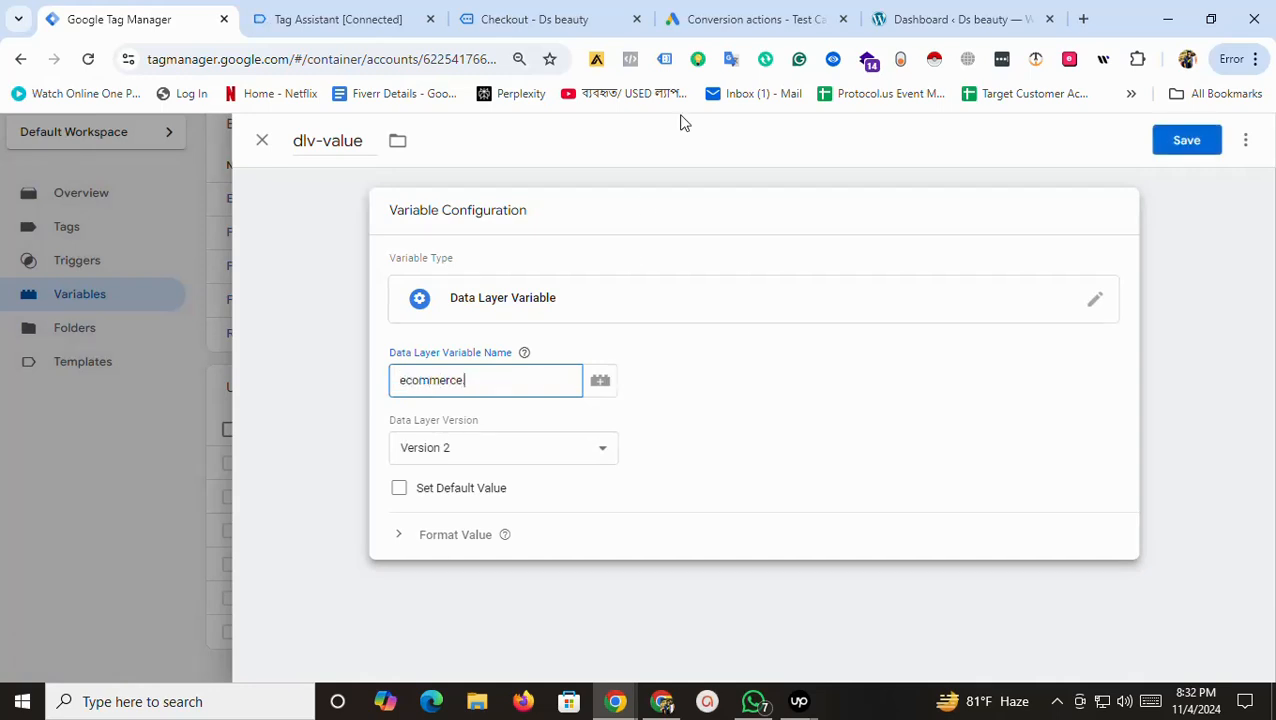
pyautogui.write('mmerce')
# Copy the value key from the purchase event's data layer, add it to dlv-value's data layer variable name and save the variable.
pyautogui.click(720, 12)
pyautogui.click(575, 12)
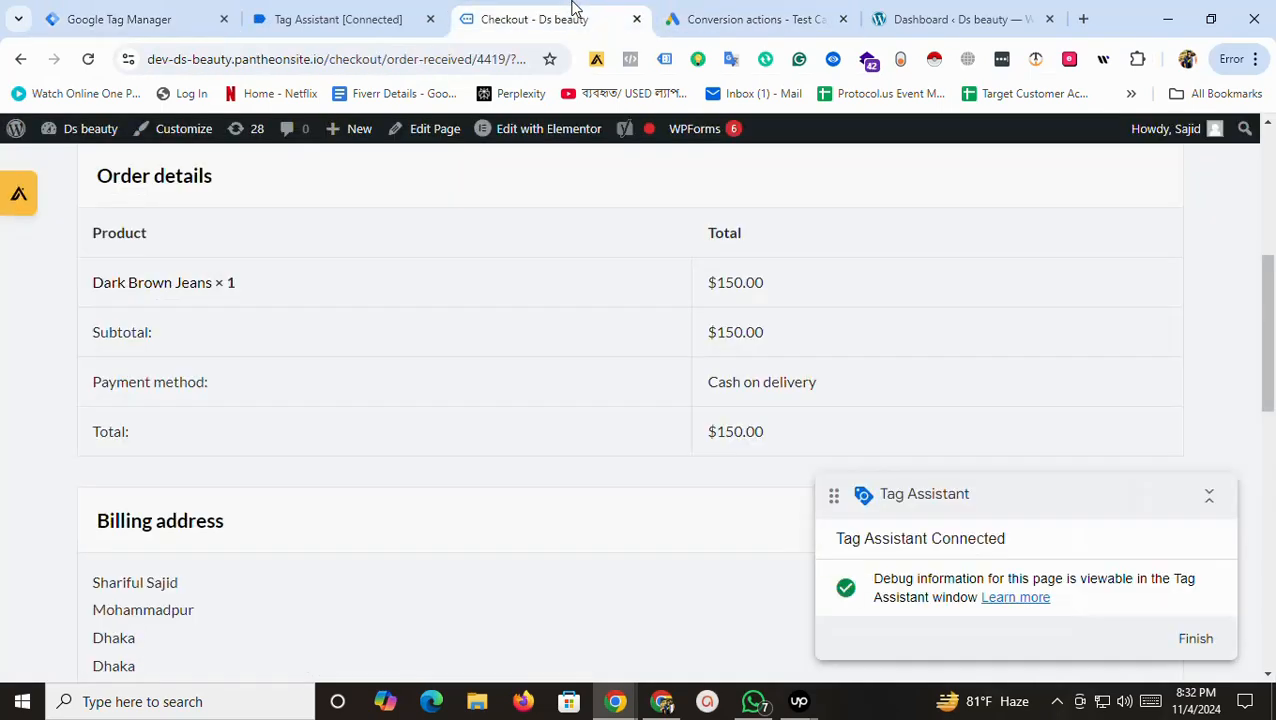
pyautogui.click(340, 15)
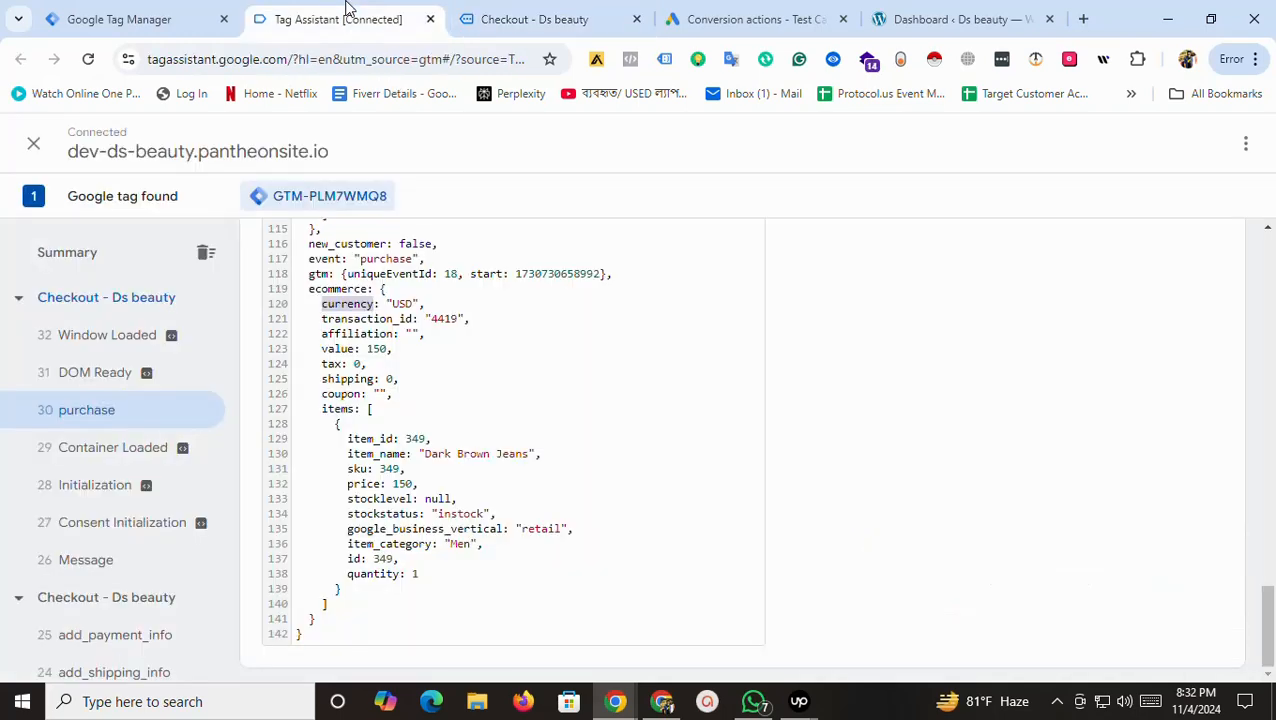
pyautogui.doubleClick(343, 348)
pyautogui.hotkey('ctrl', 'c')
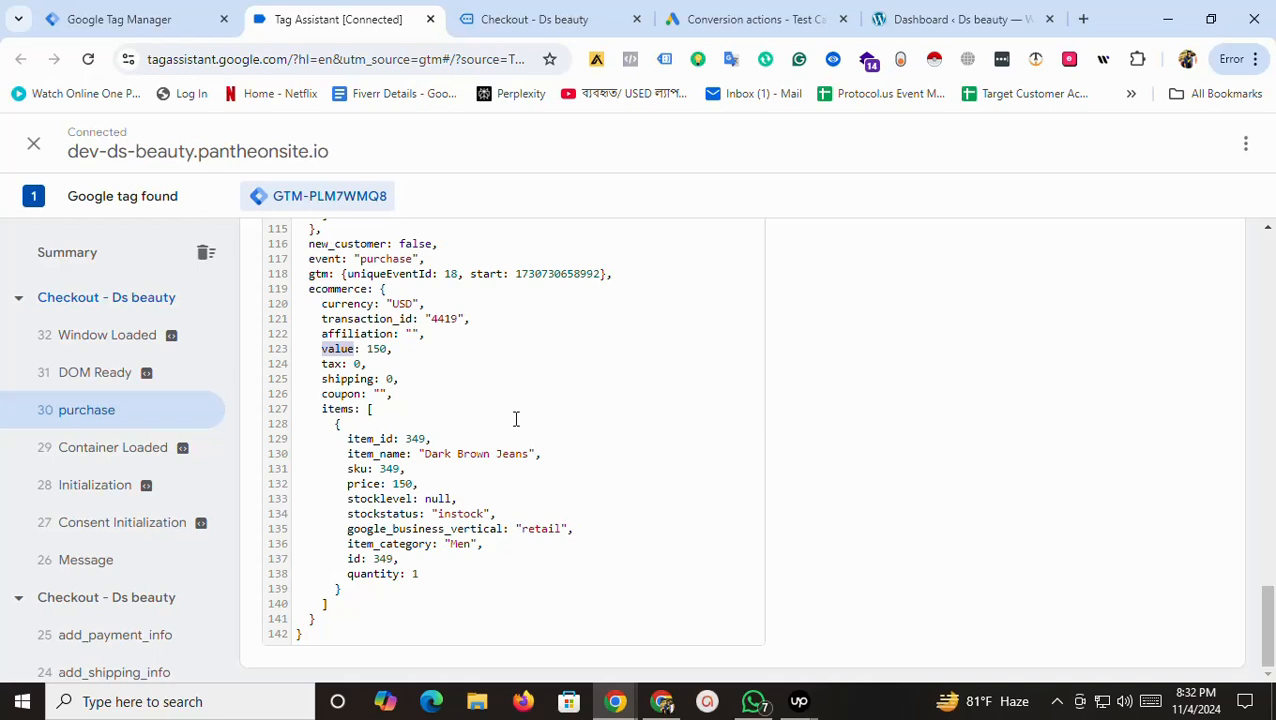
pyautogui.click(120, 18)
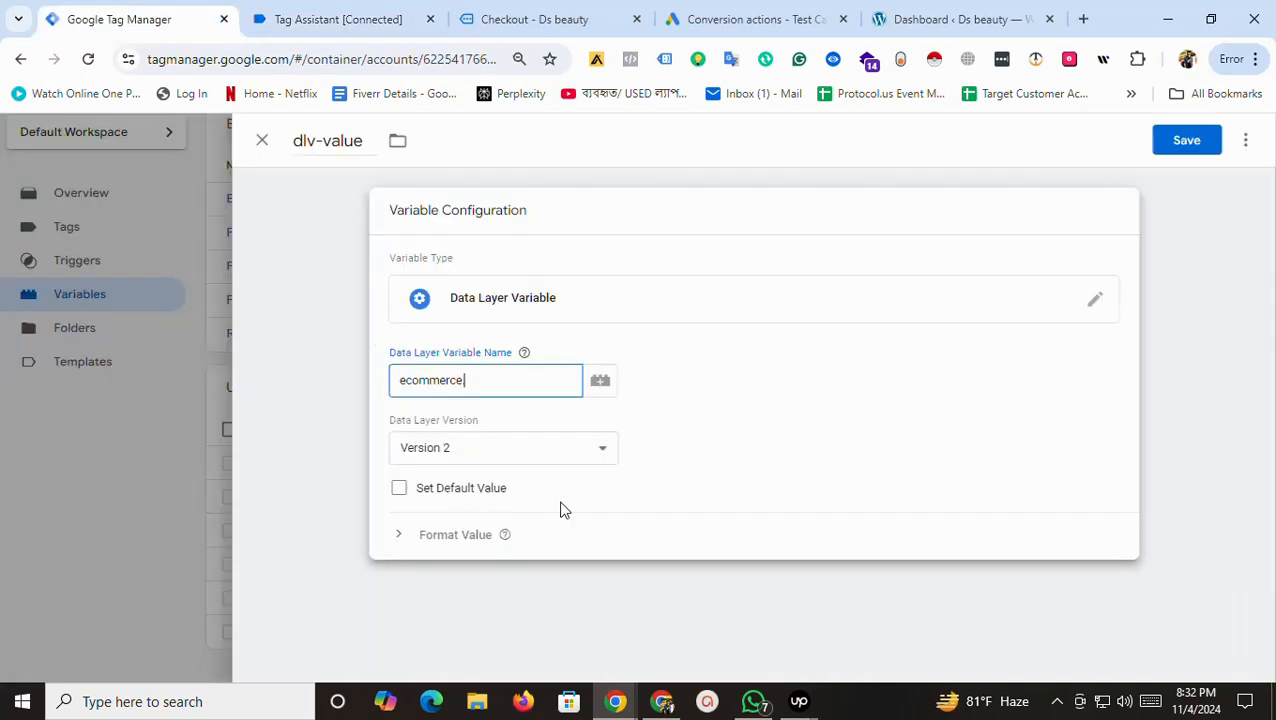
pyautogui.hotkey('ctrl', 'v')
pyautogui.click(1188, 142)
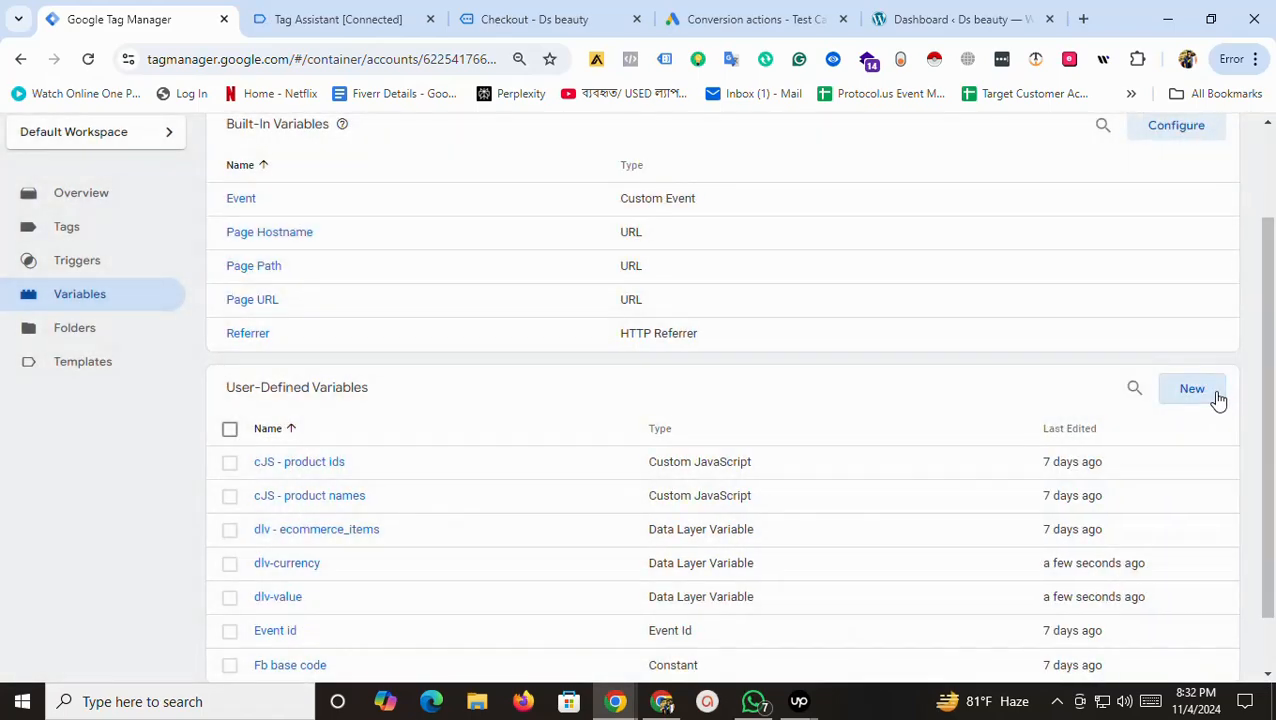
# Start a new user-defined variable and name it "dlv- transaction id".
pyautogui.click(1200, 394)
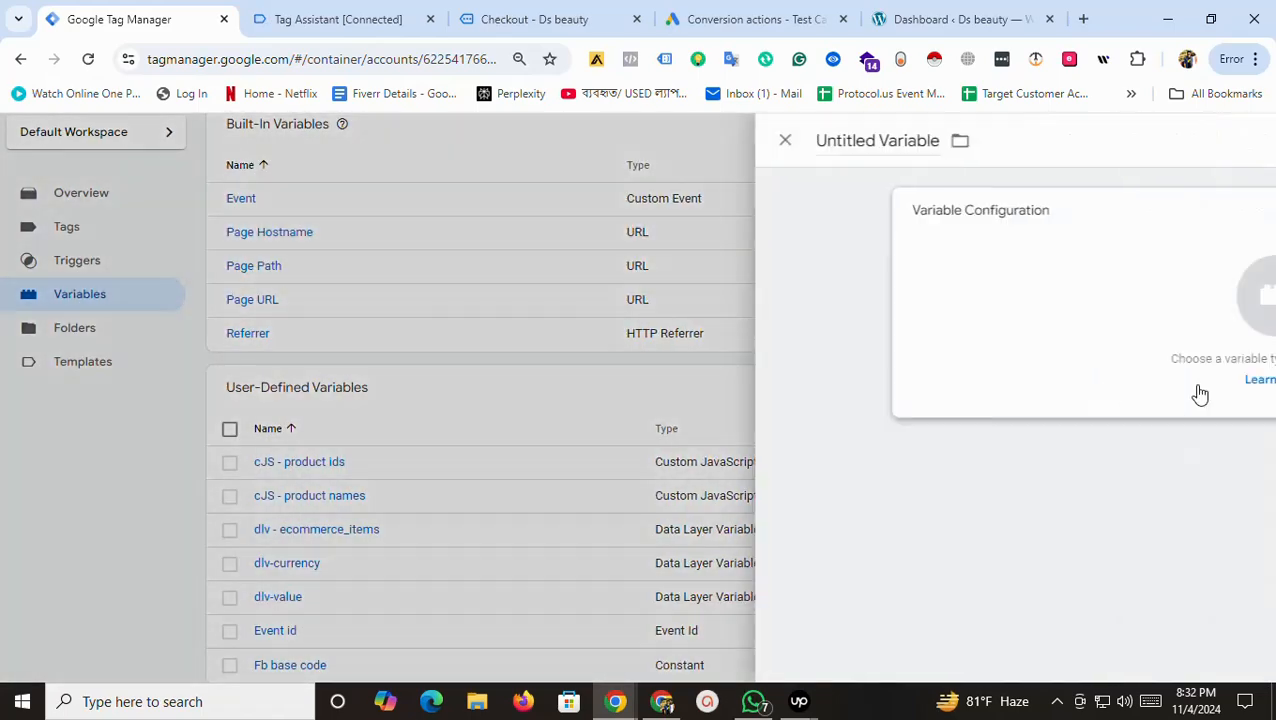
pyautogui.doubleClick(325, 140)
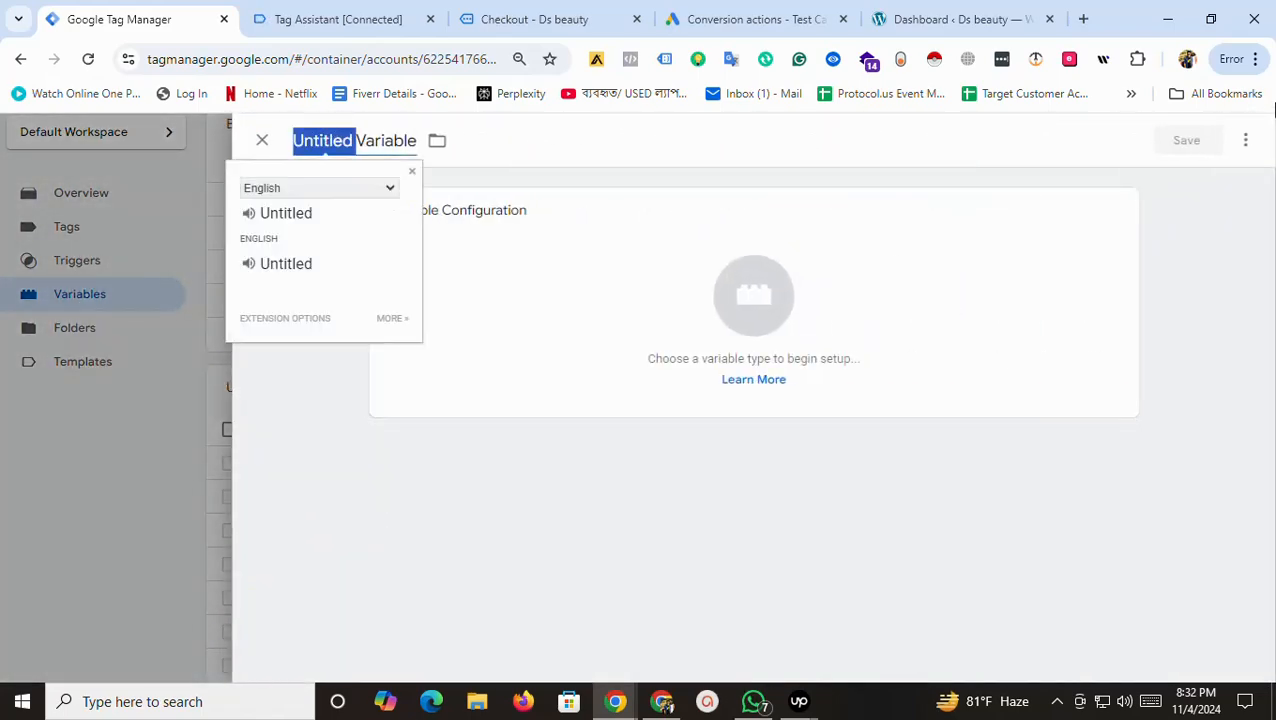
pyautogui.write('dlve-')
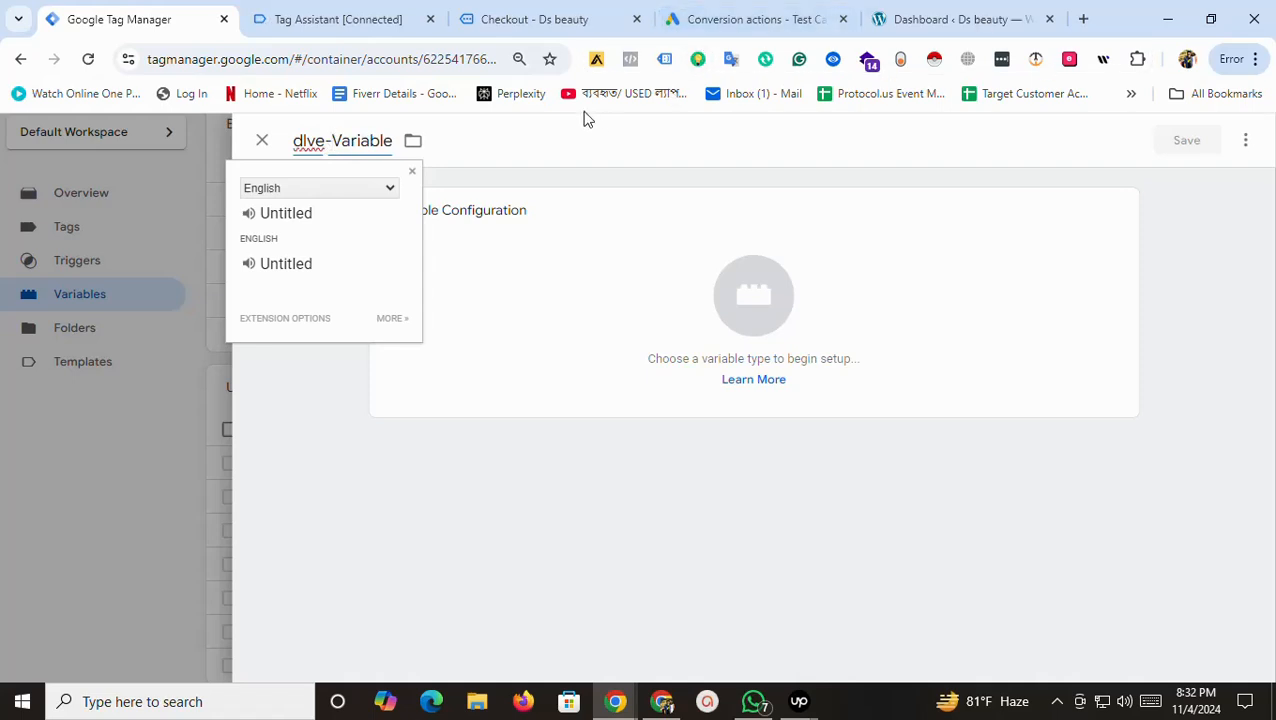
pyautogui.press('BackSpace')
pyautogui.moveTo(330, 140); pyautogui.dragTo(386, 140)
pyautogui.press('BackSpace')
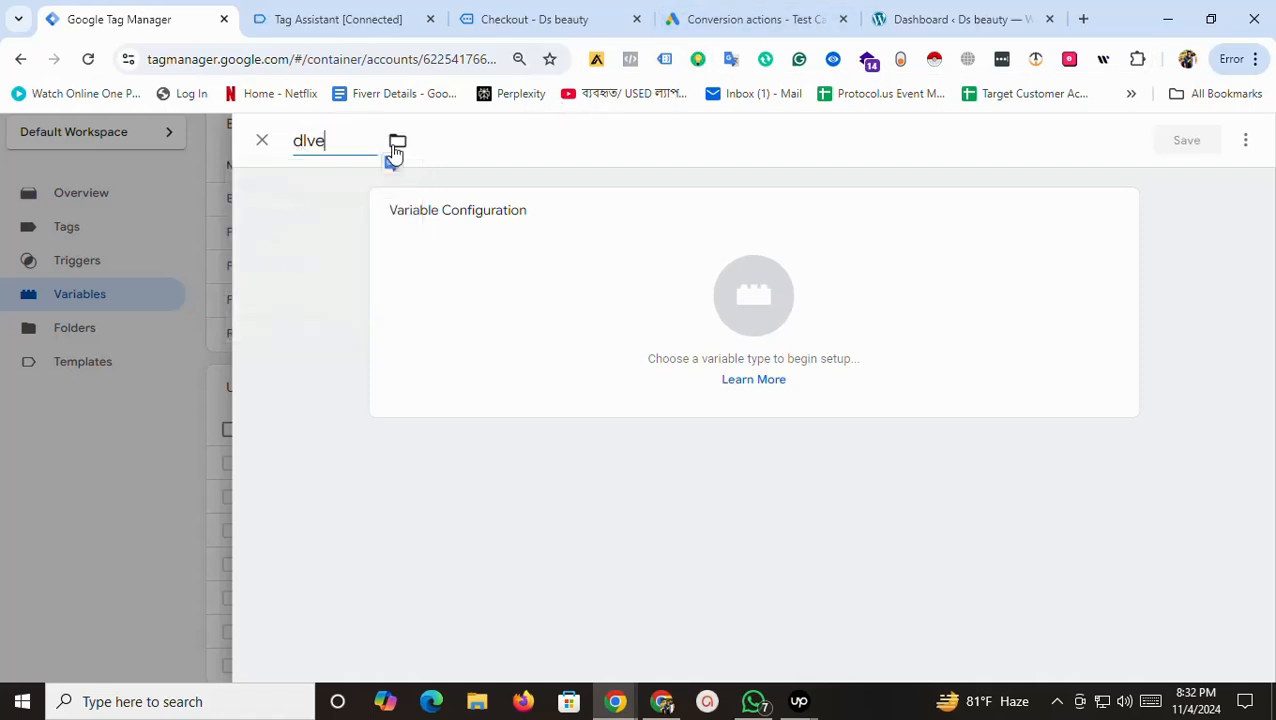
pyautogui.press('BackSpace')
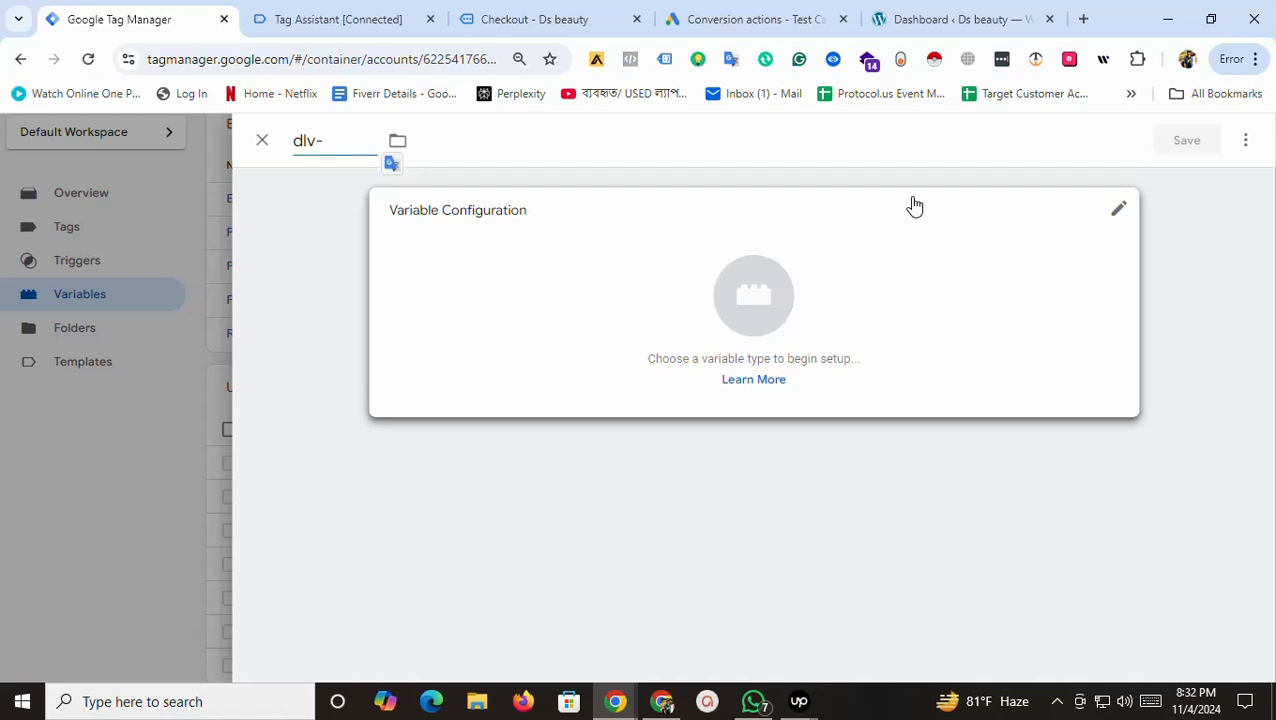
pyautogui.write('- transaction id')
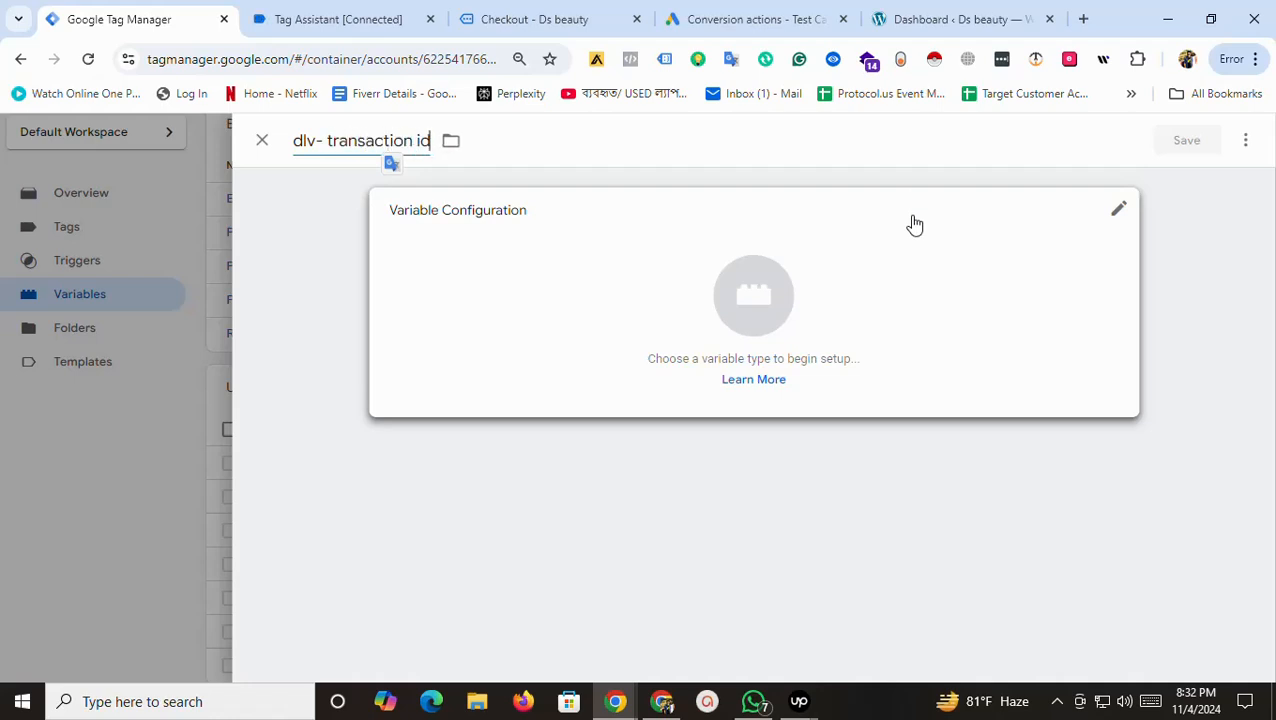
# Make the transaction ID variable a Data Layer Variable and begin its data layer variable name with ecommerce.
pyautogui.click(736, 312)
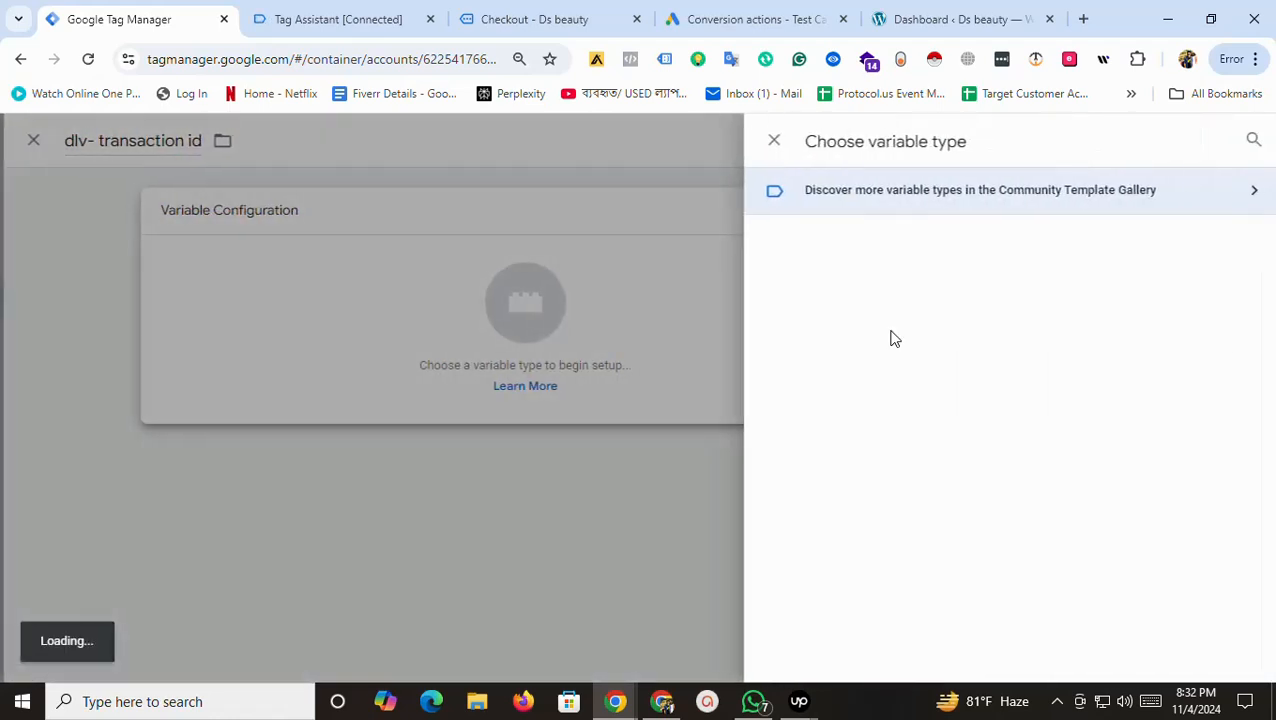
pyautogui.click(860, 643)
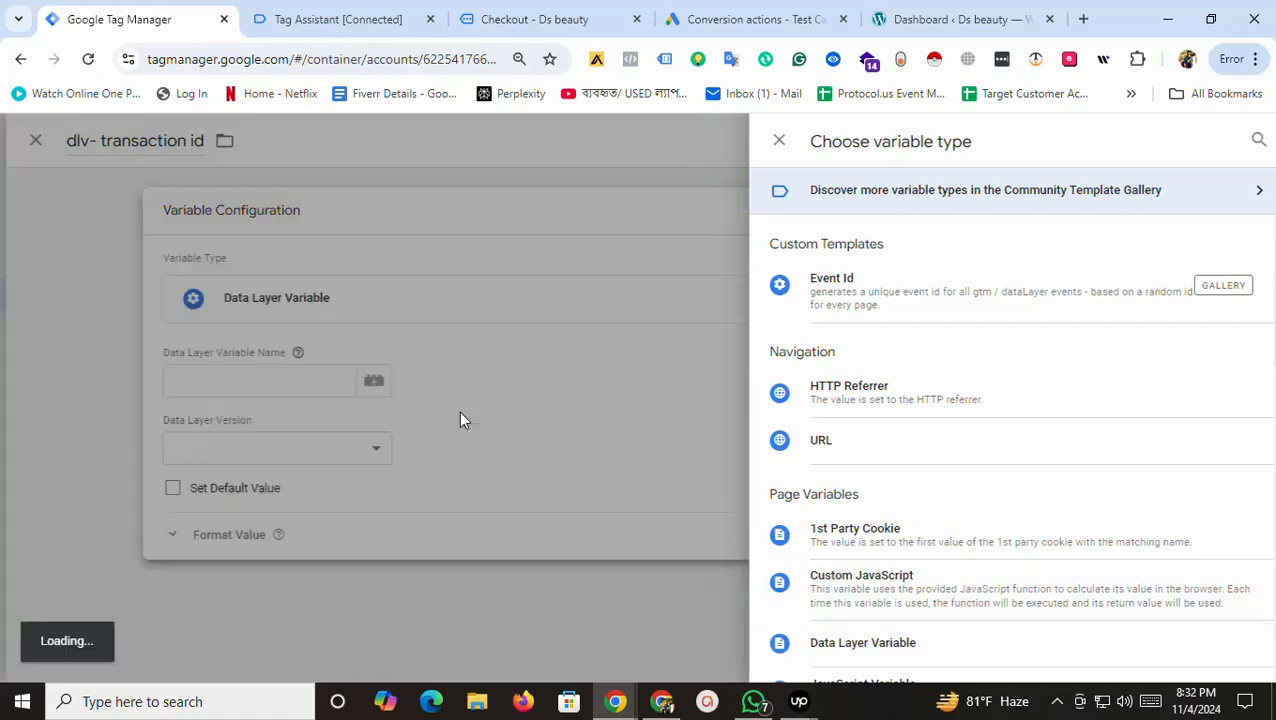
pyautogui.click(407, 380)
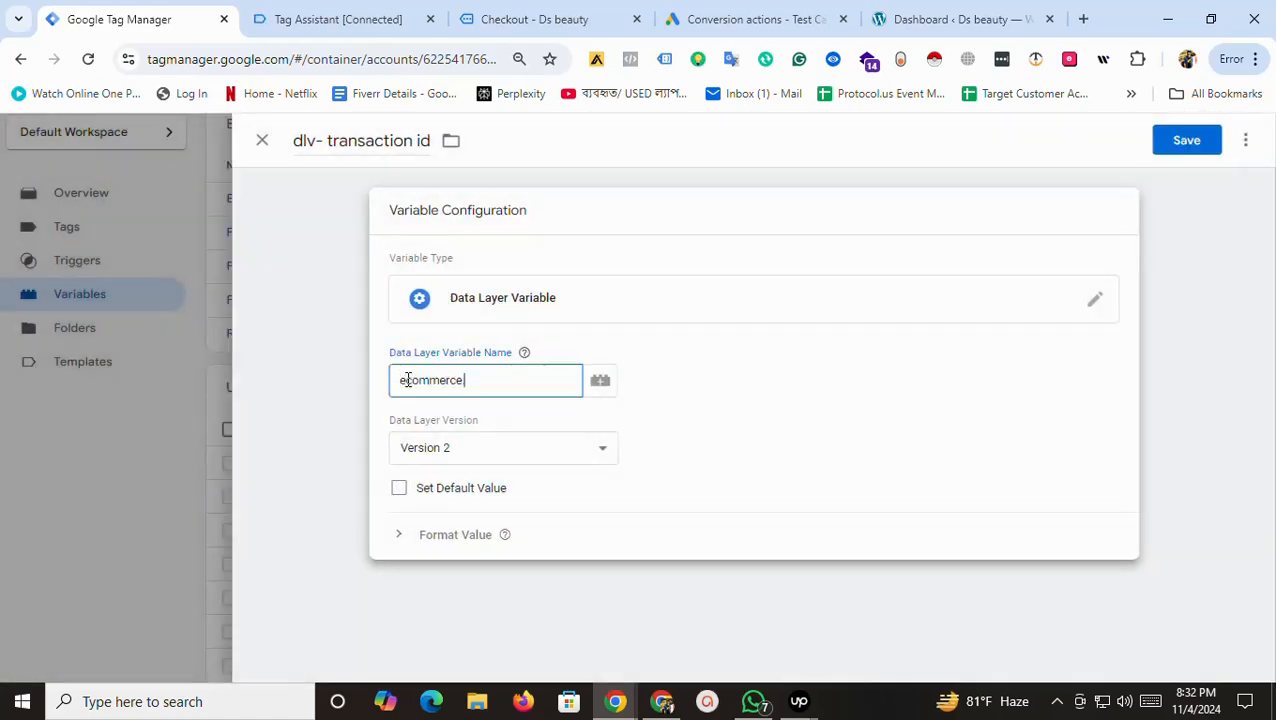
pyautogui.write('ecommerce')
# Copy the transaction_id key from the purchase event's data layer, complete the data layer variable name as ecommerce.transaction_id and save the variable.
pyautogui.click(697, 12)
pyautogui.click(537, 12)
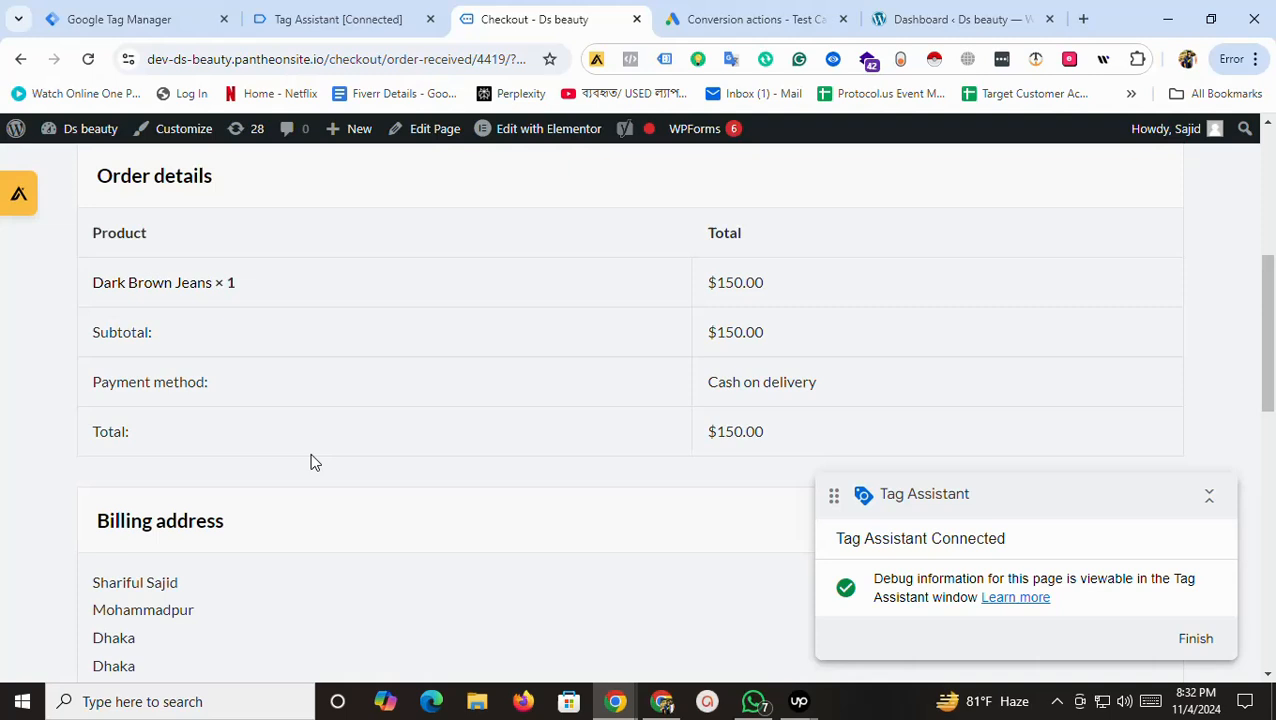
pyautogui.click(389, 12)
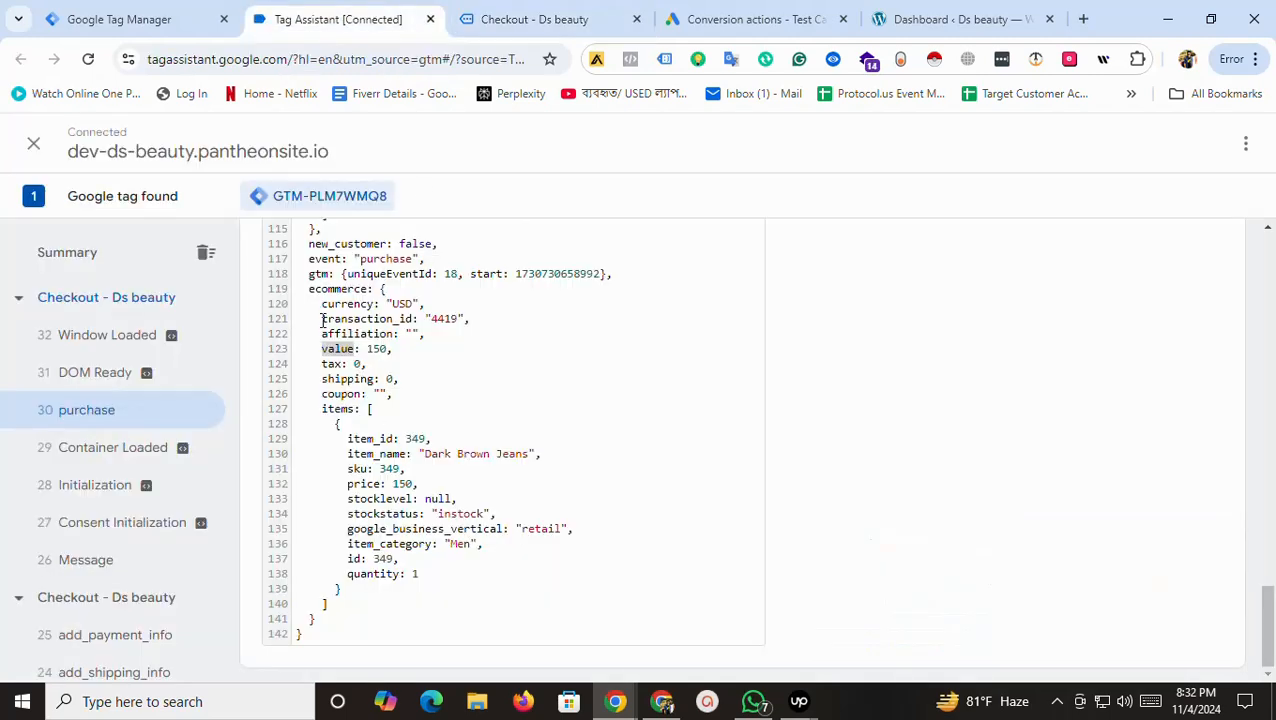
pyautogui.moveTo(321, 320); pyautogui.dragTo(413, 320)
pyautogui.hotkey('ctrl', 'c')
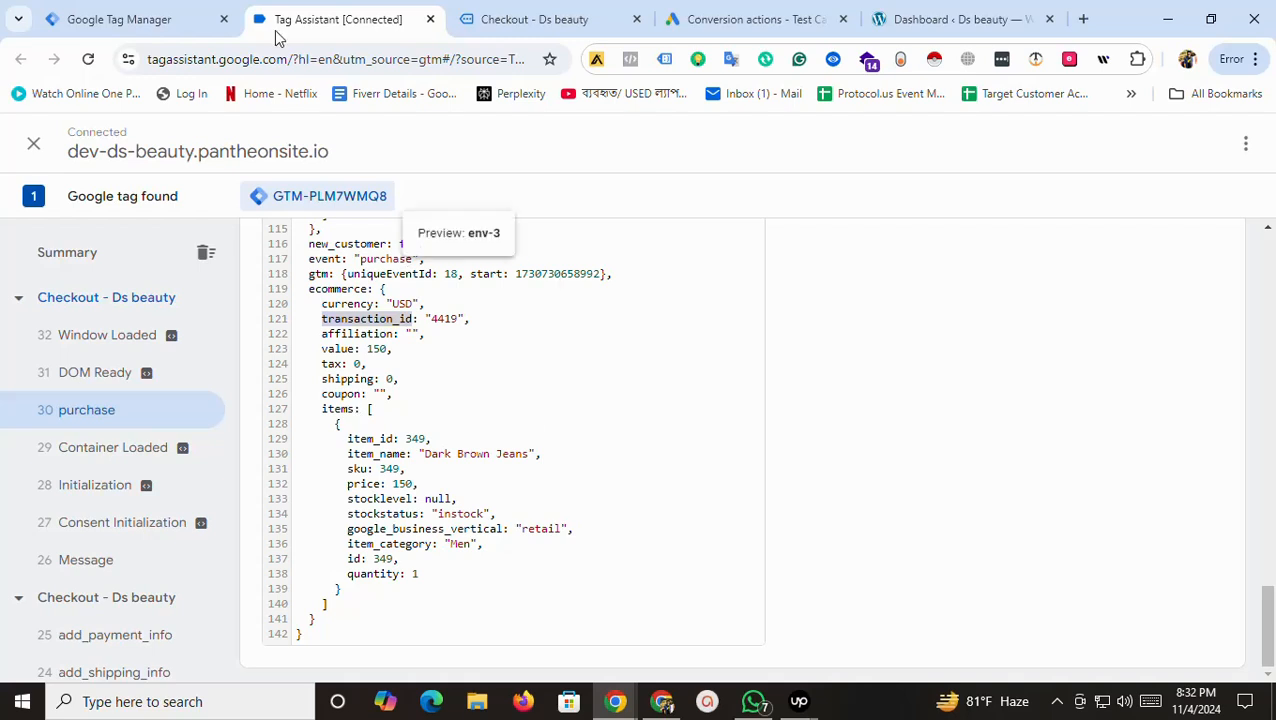
pyautogui.click(130, 19)
pyautogui.write('.')
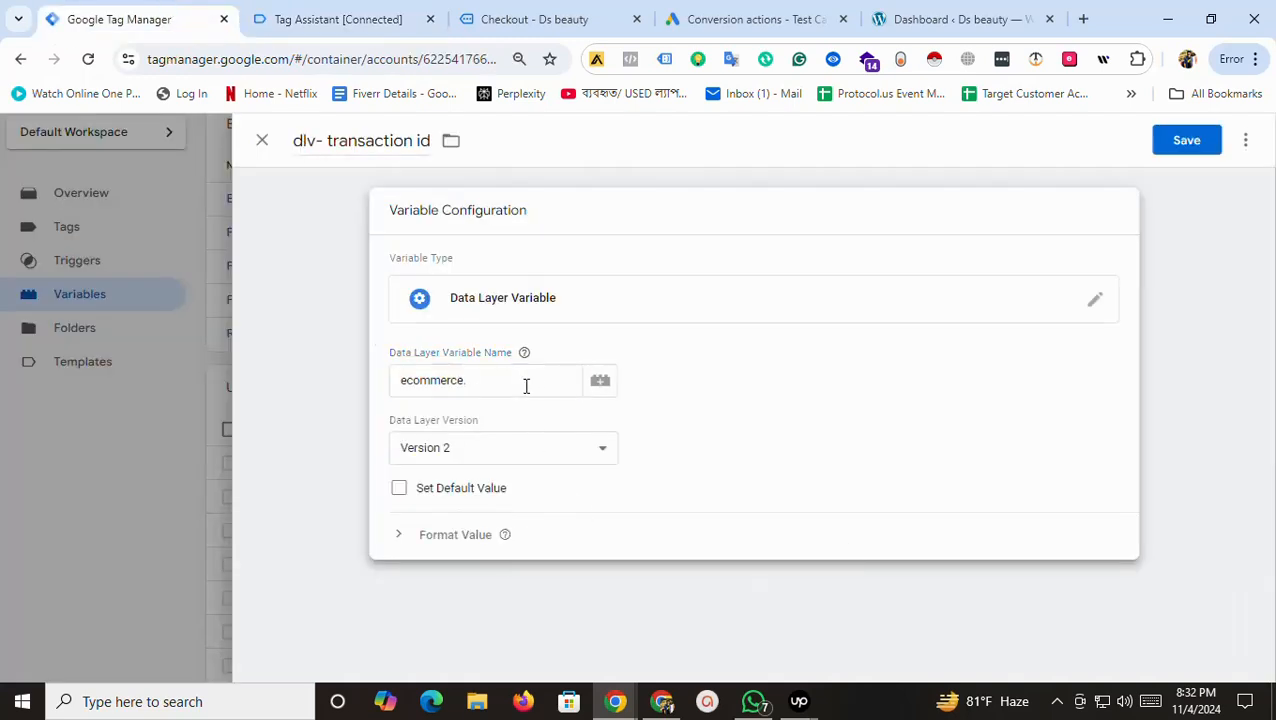
pyautogui.hotkey('ctrl', 'v')
pyautogui.click(1188, 143)
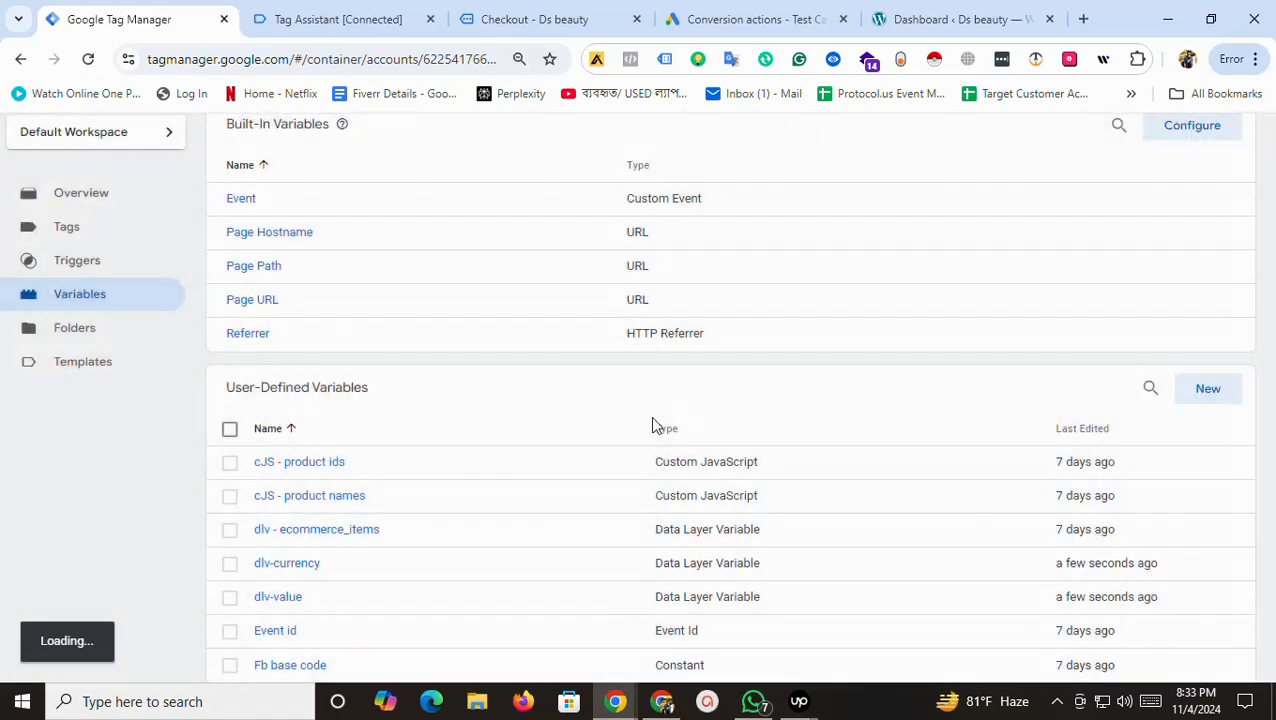
# Open the list of tags in the Ds beauty web container.
pyautogui.scroll(-1, 712, 441)
pyautogui.scroll(2, 900, 404)
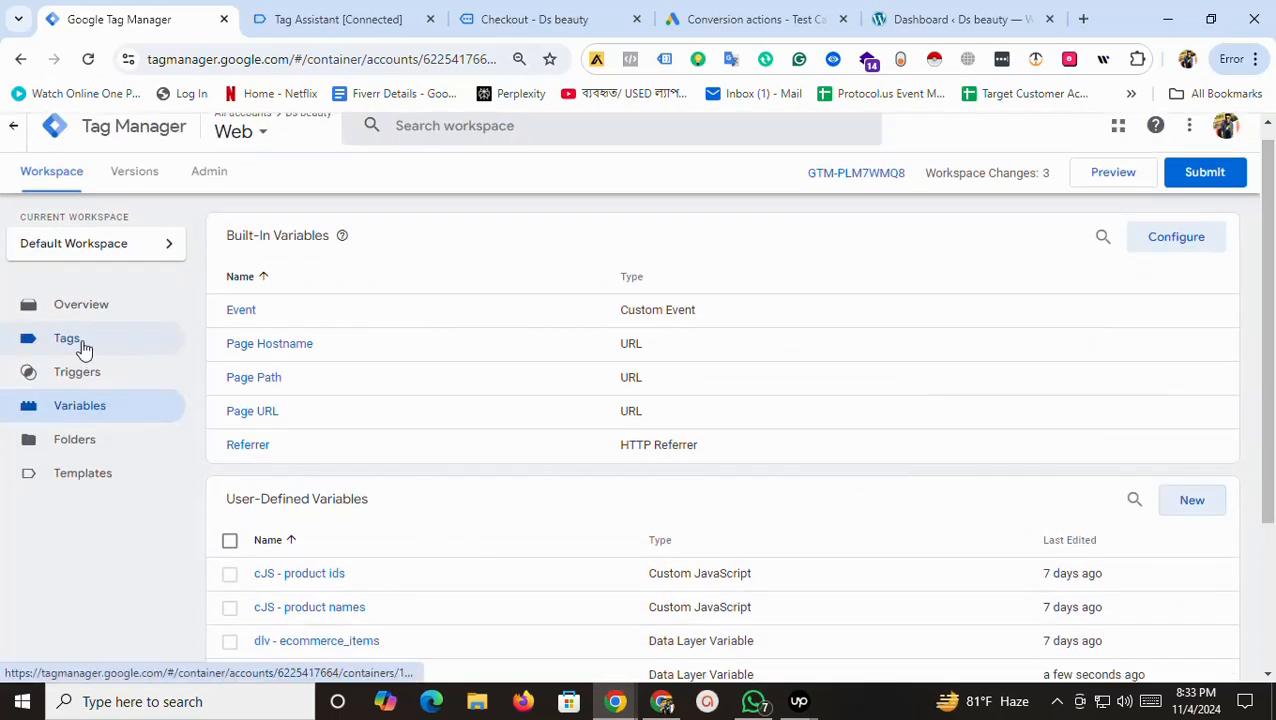
pyautogui.click(84, 345)
pyautogui.click(380, 14)
pyautogui.click(540, 12)
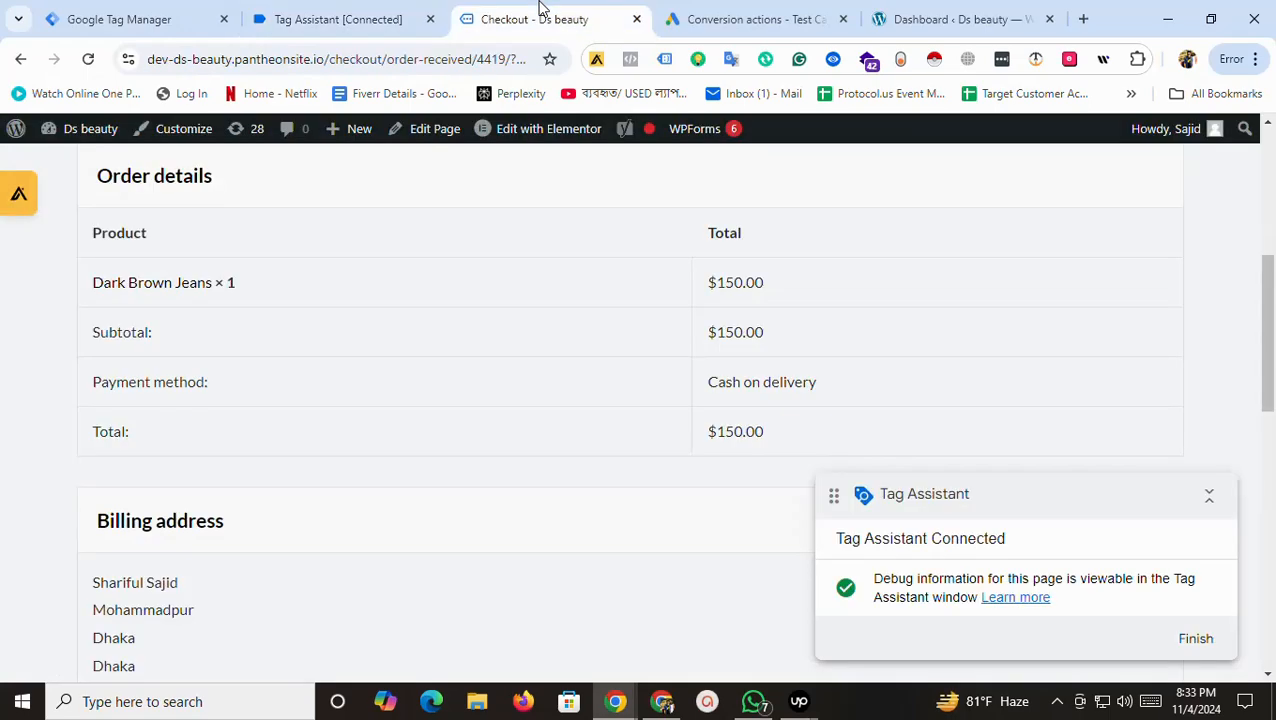
pyautogui.click(322, 12)
pyautogui.click(108, 10)
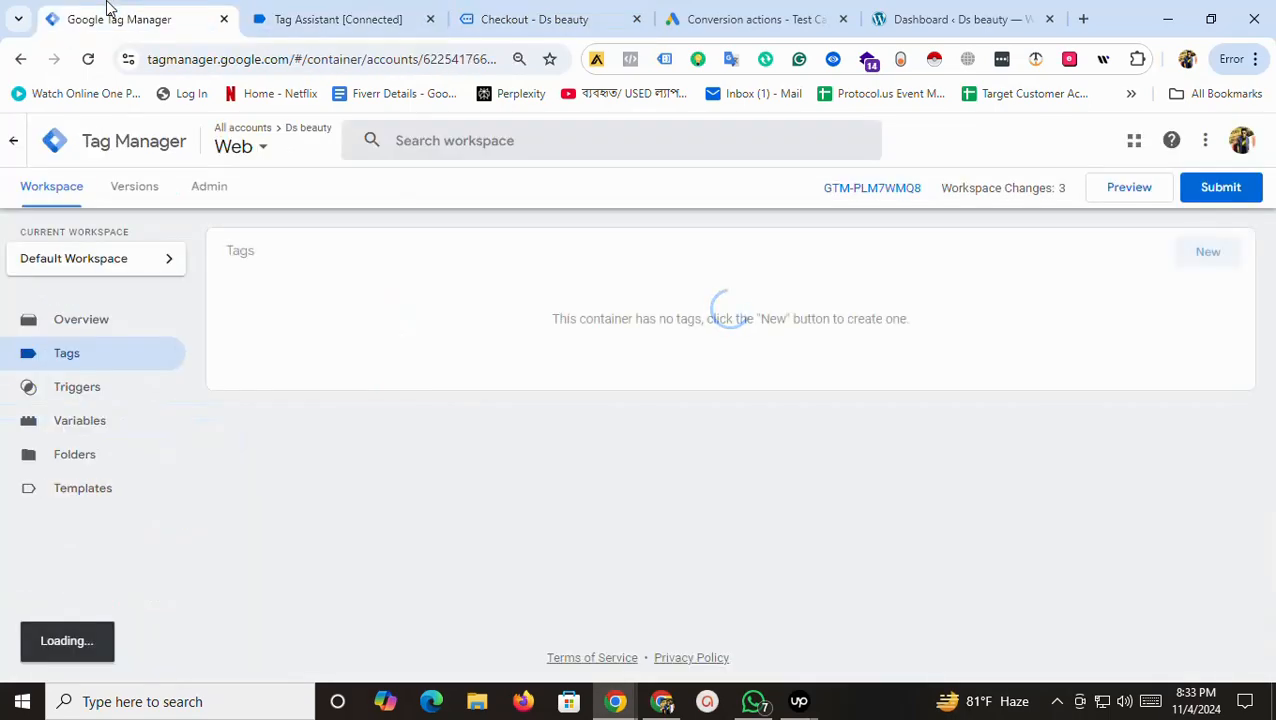
pyautogui.click(1057, 702)
pyautogui.click(1108, 605)
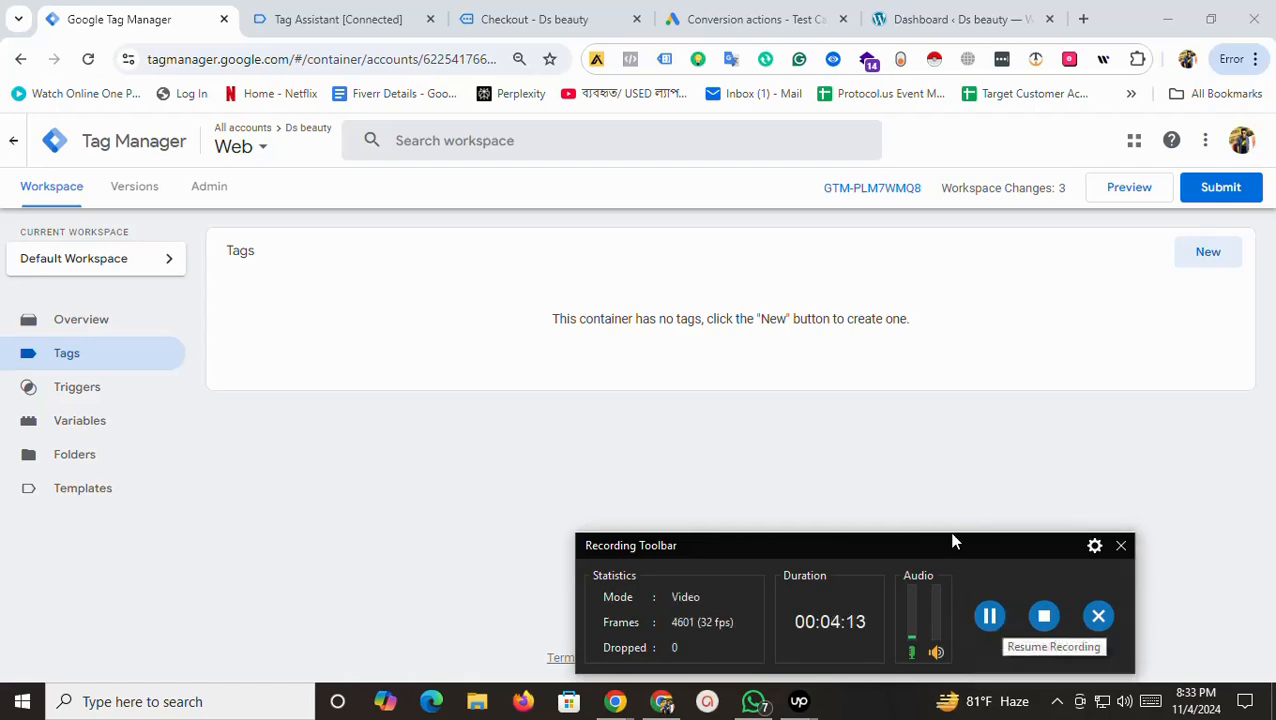
pyautogui.moveTo(945, 555); pyautogui.dragTo(965, 572)
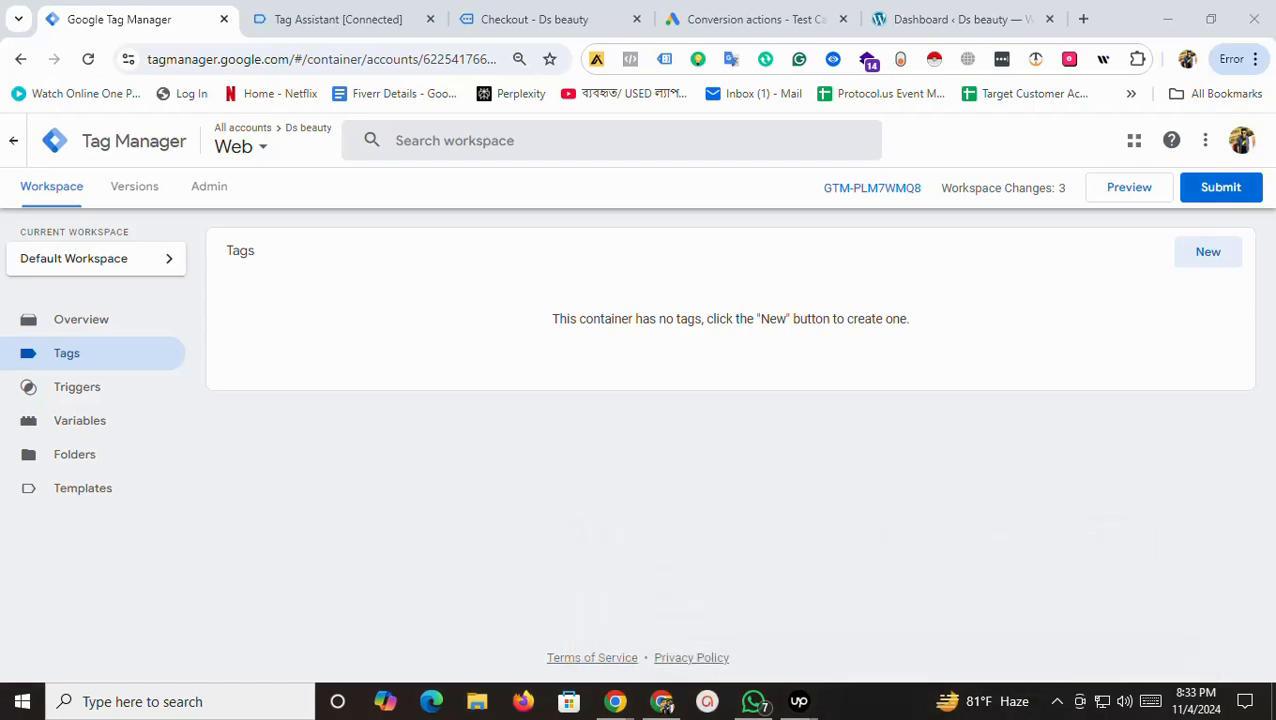
# Switch to Google Ads and start a new conversion action that tracks website conversions.
pyautogui.click(345, 15)
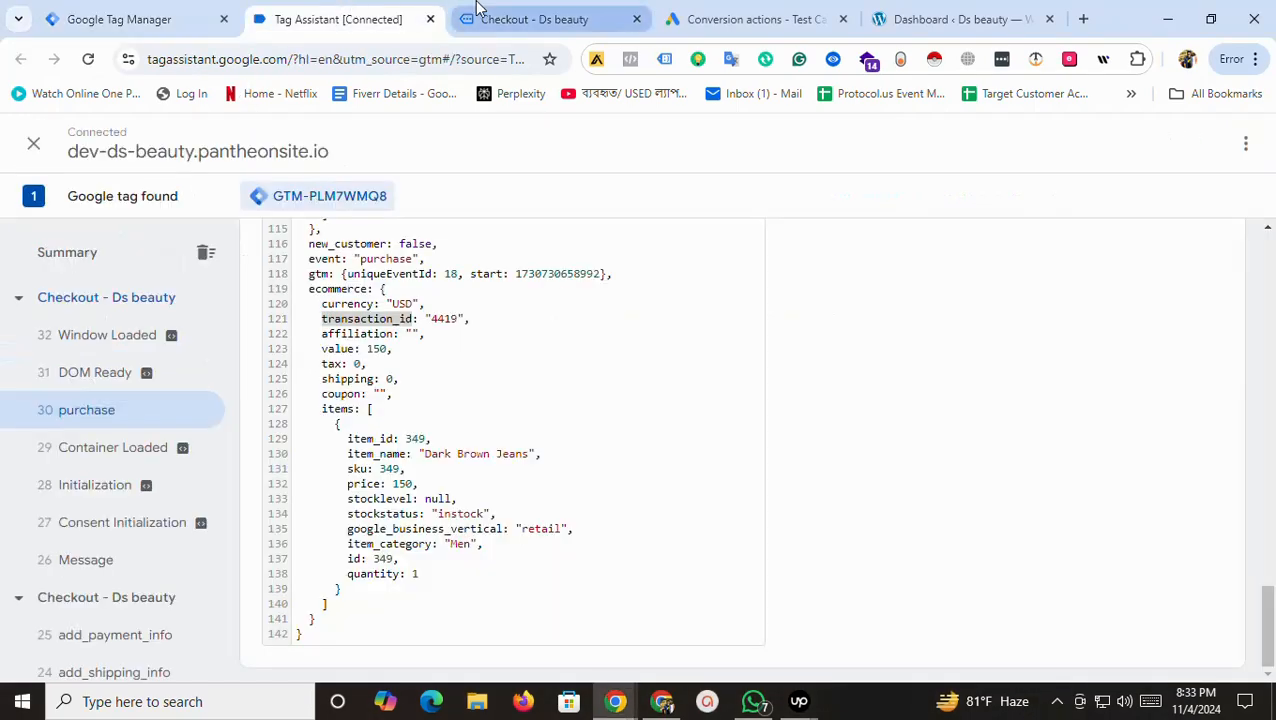
pyautogui.click(480, 12)
pyautogui.click(713, 8)
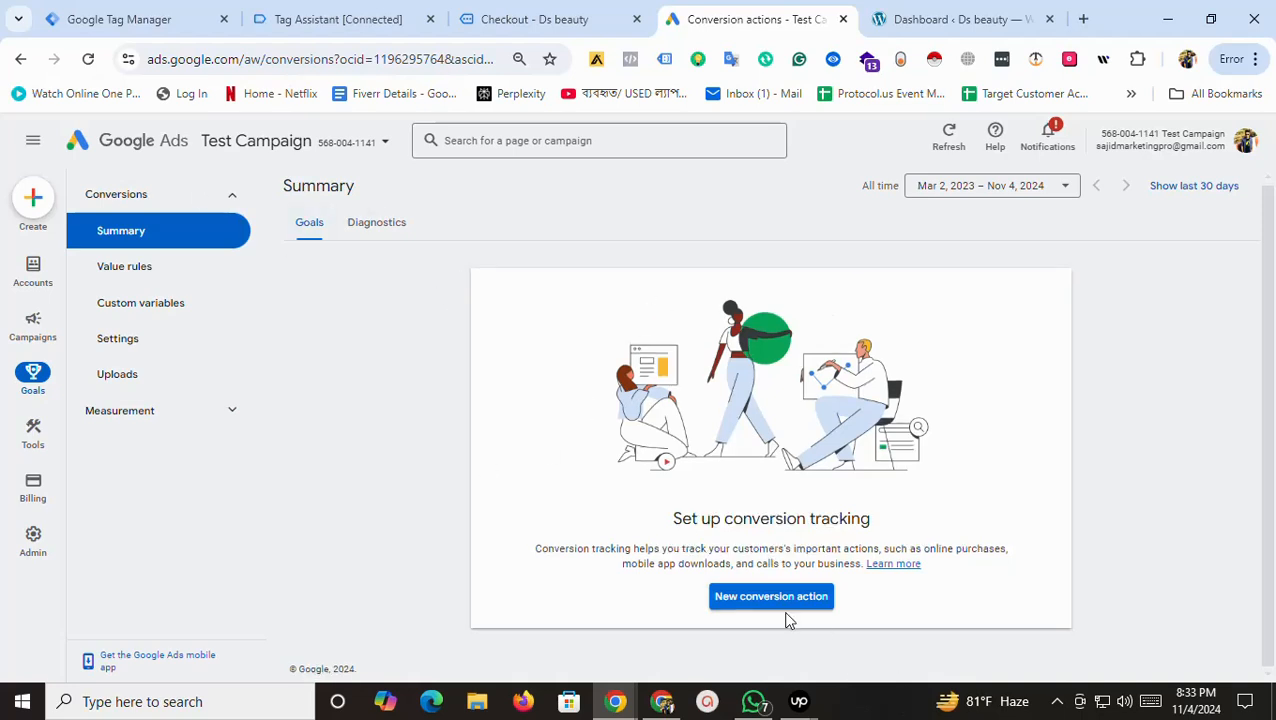
pyautogui.moveTo(35, 324)
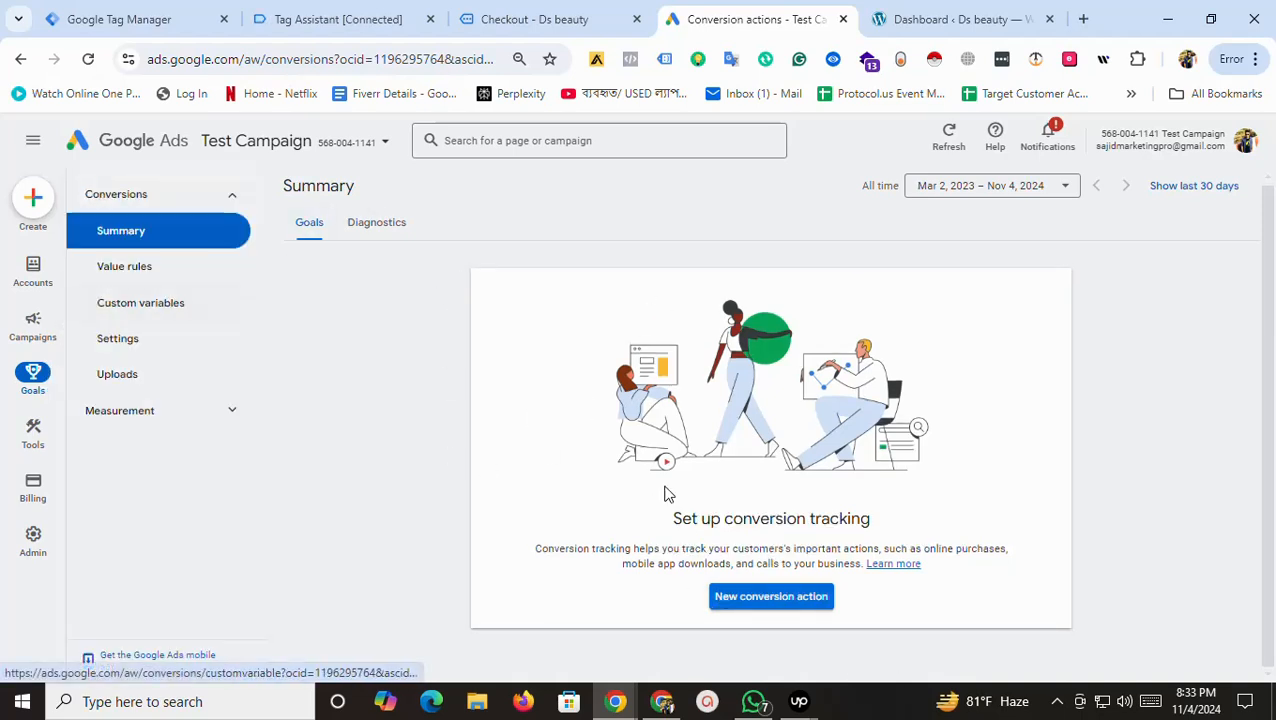
pyautogui.click(765, 603)
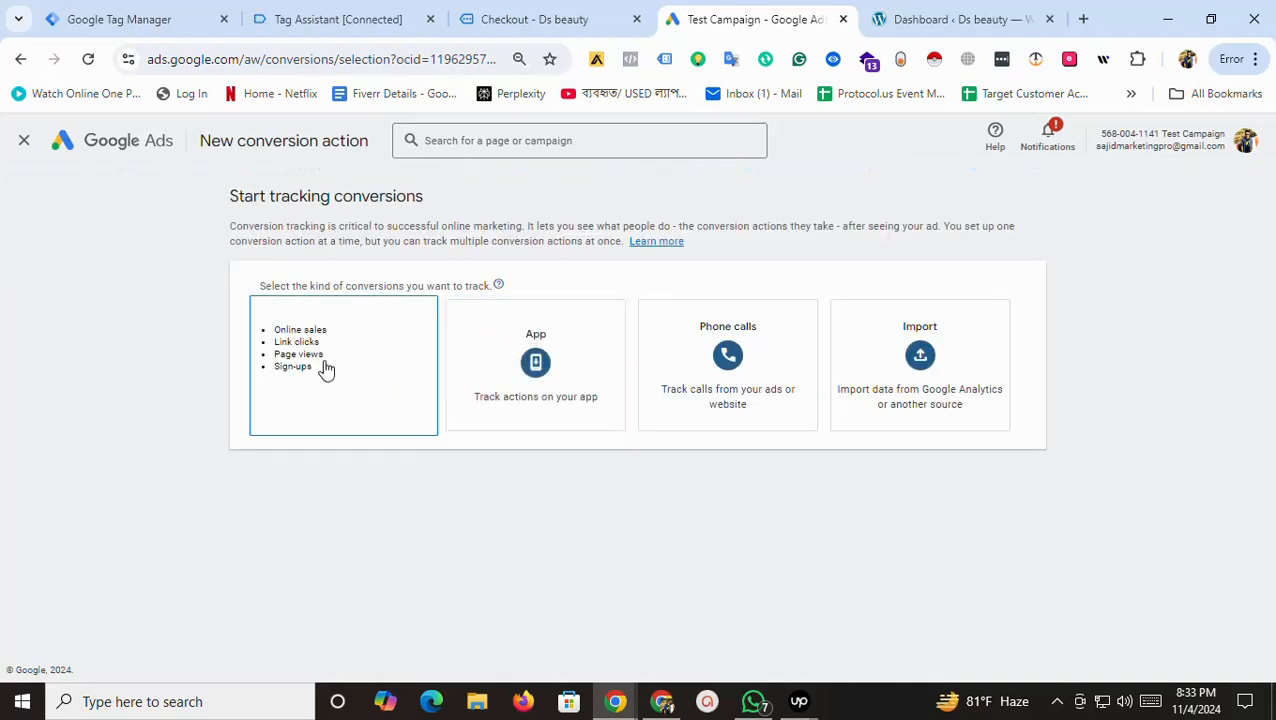
pyautogui.click(328, 370)
pyautogui.click(396, 362)
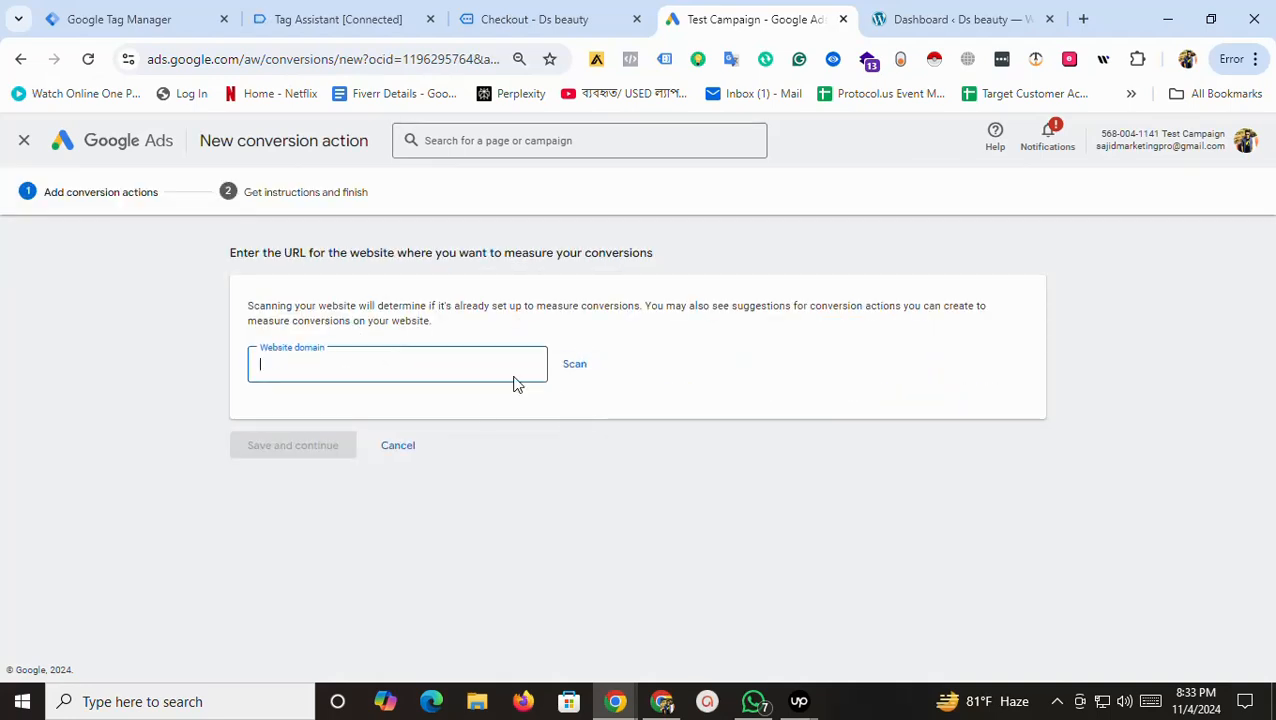
pyautogui.click(960, 18)
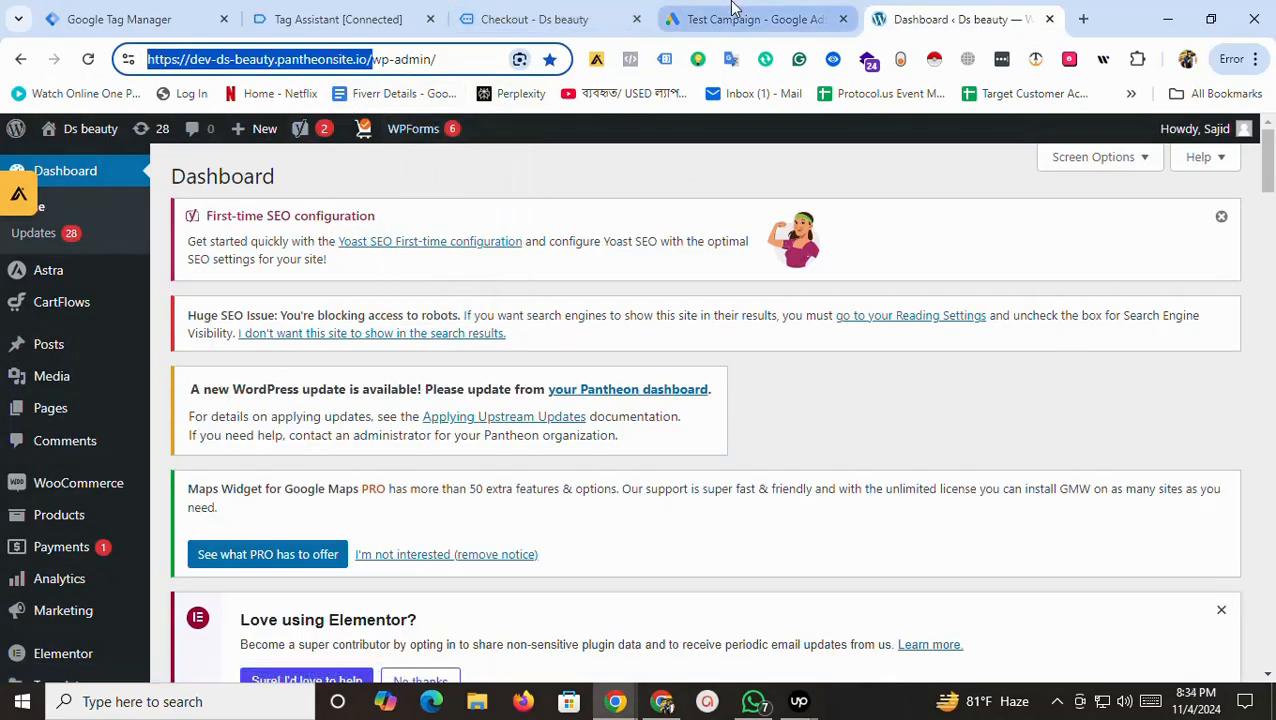
pyautogui.click(731, 8)
pyautogui.write('https://dev-ds-beauty.pantheonsite.io/')
pyautogui.click(574, 372)
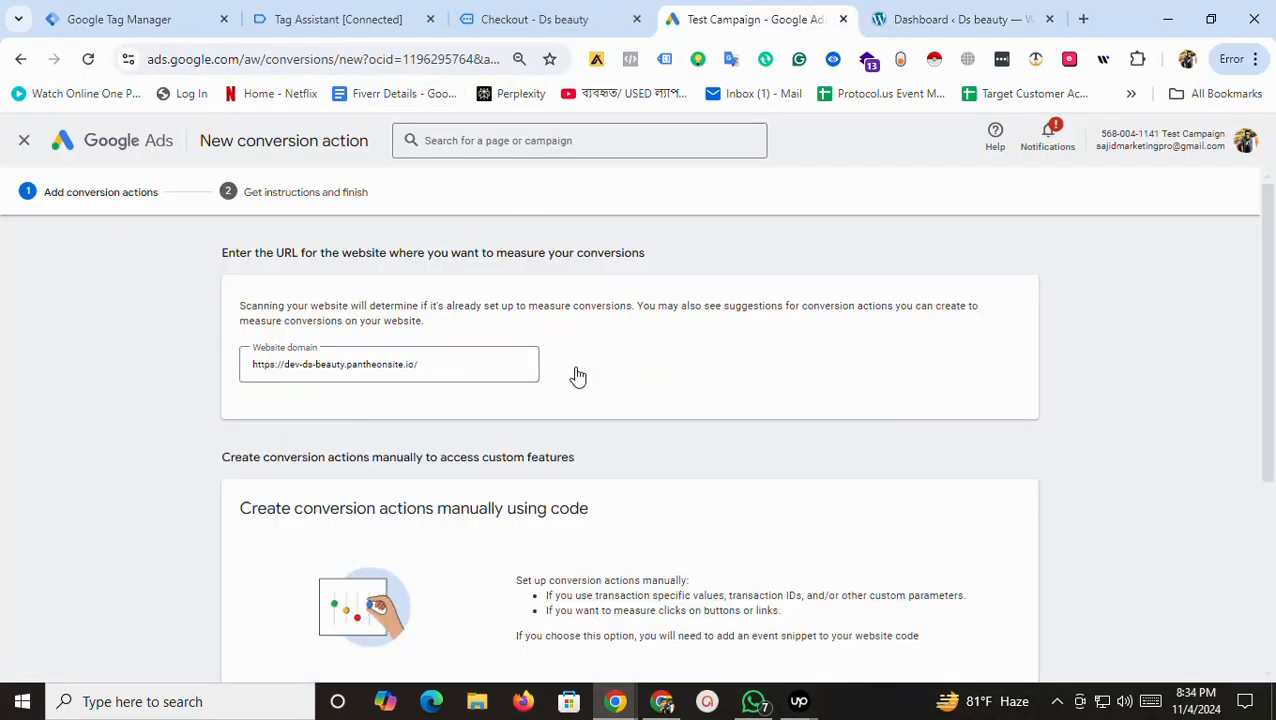
# Add a conversion action manually and set its goal category to Purchase.
pyautogui.scroll(-3, 1274, 348)
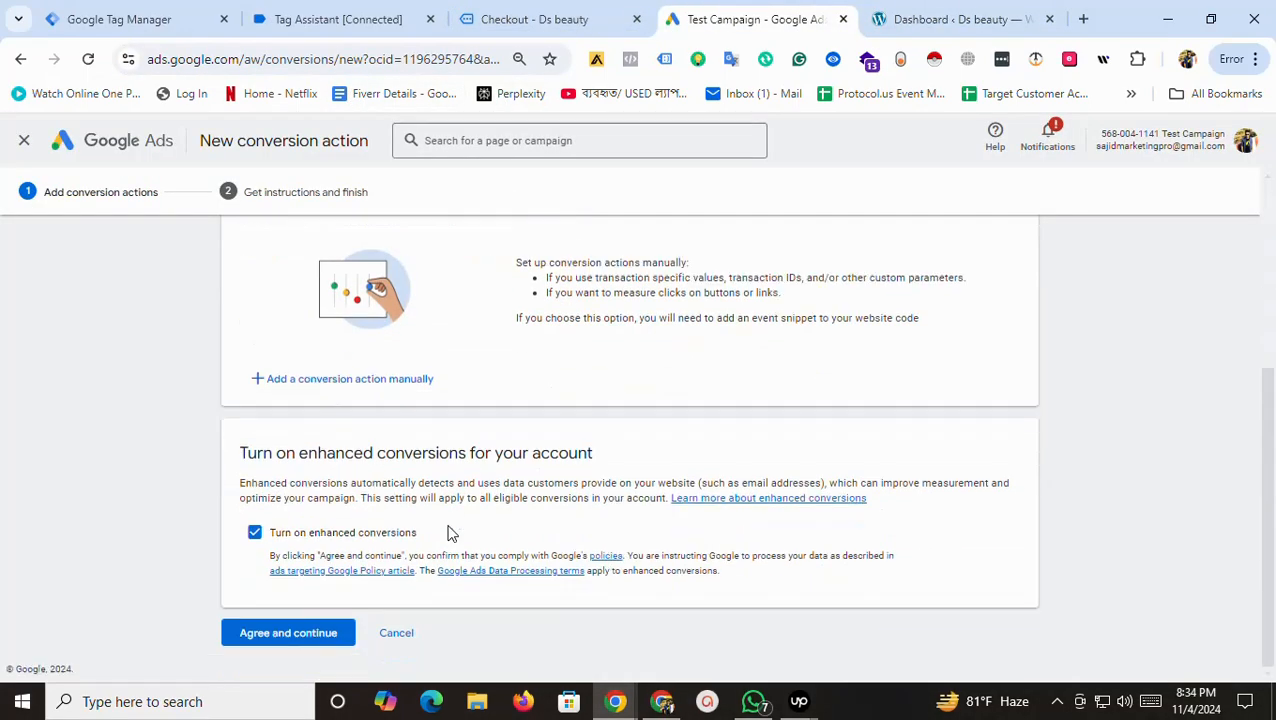
pyautogui.click(318, 384)
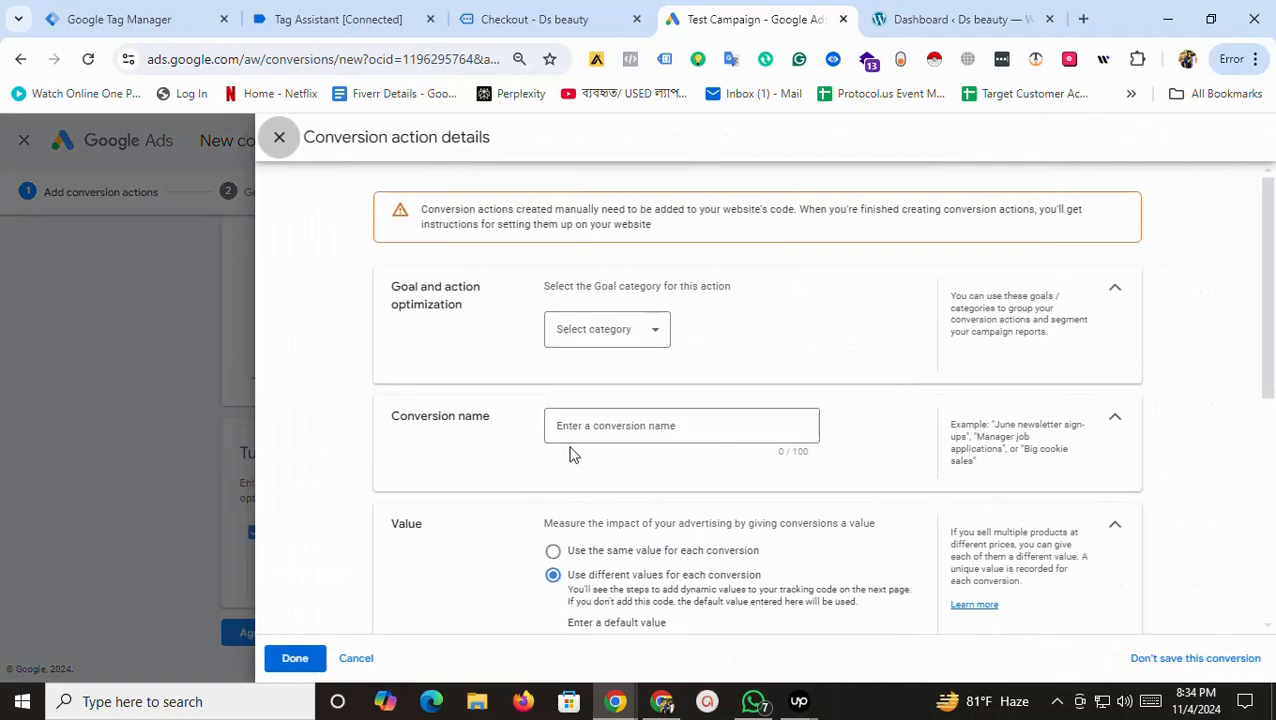
pyautogui.click(617, 338)
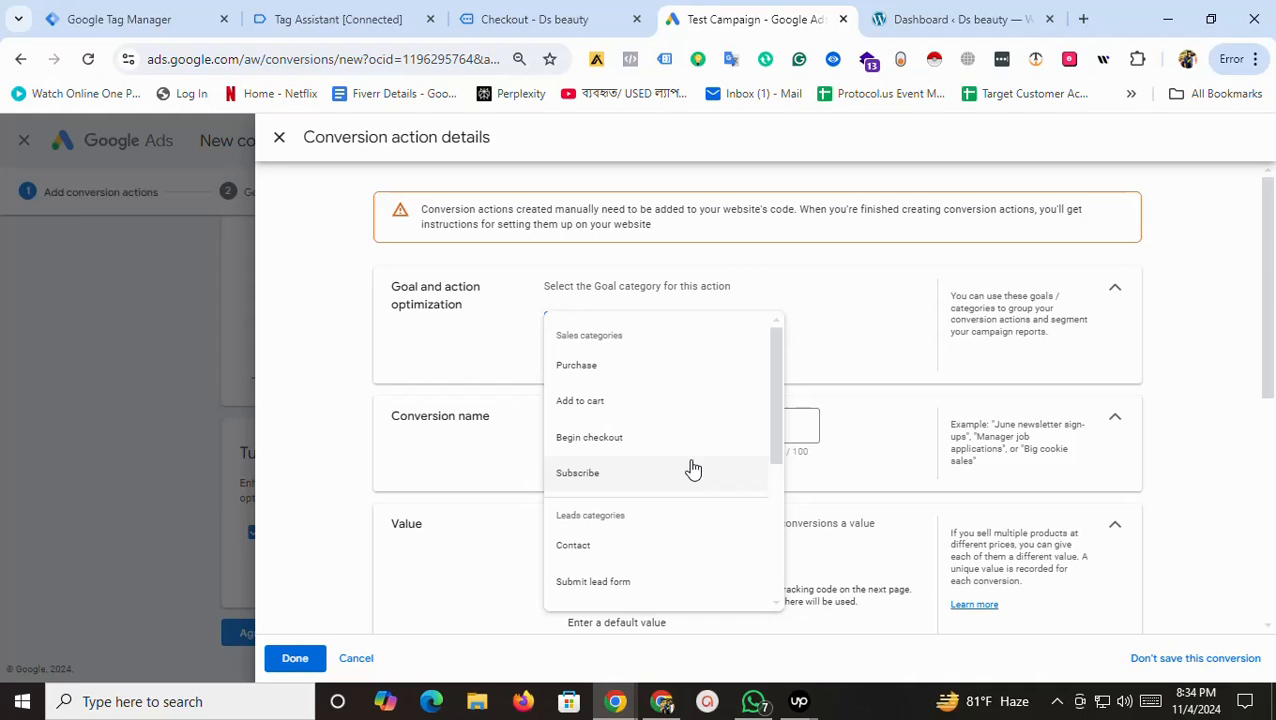
pyautogui.scroll(-3, 750, 488)
pyautogui.scroll(1, 738, 510)
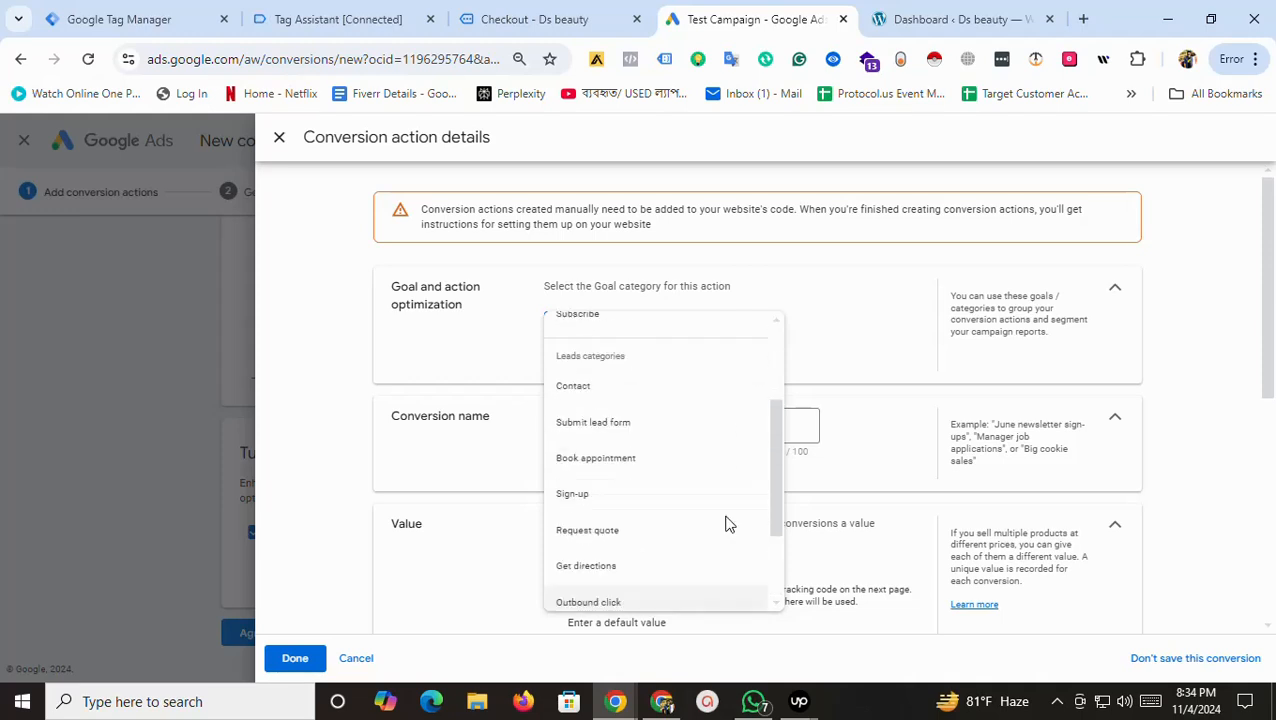
pyautogui.scroll(2, 728, 524)
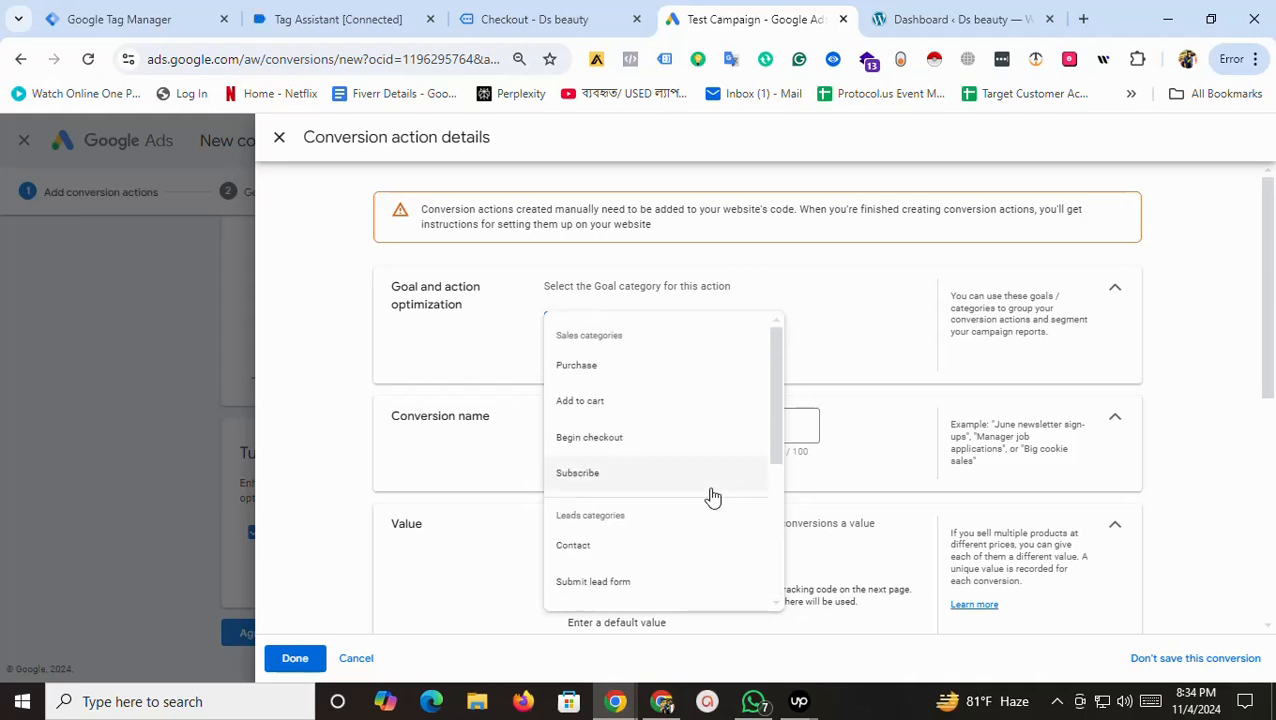
pyautogui.click(572, 370)
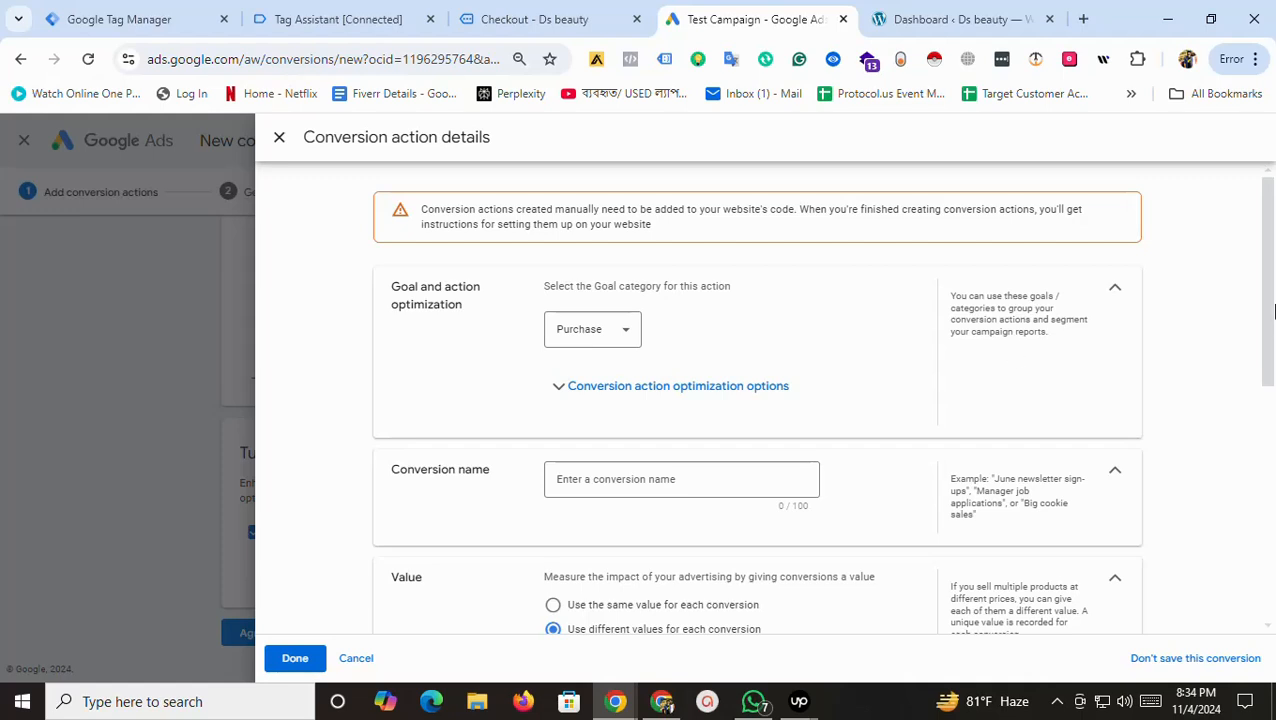
# Name the new conversion action Purchase.
pyautogui.scroll(-1, 1272, 312)
pyautogui.click(622, 345)
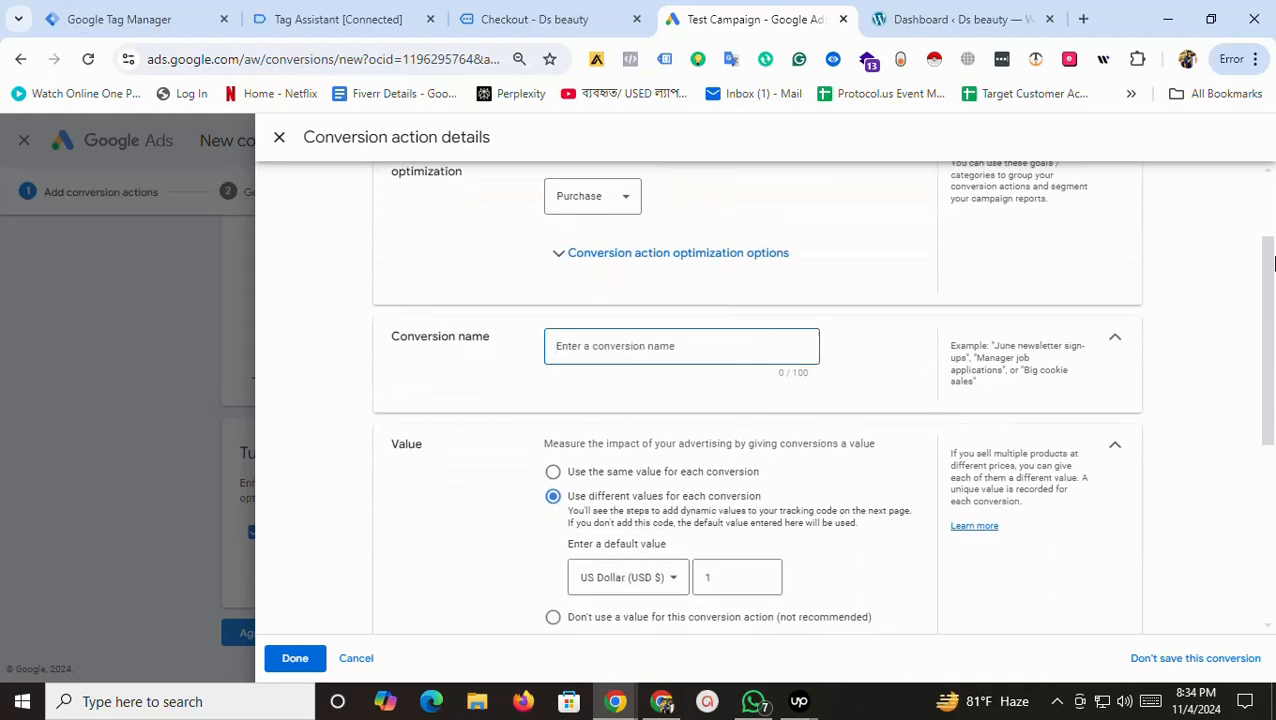
pyautogui.write('Purchase')
# Set the conversion to use different values for each conversion and finish the conversion action details.
pyautogui.moveTo(1267, 356); pyautogui.dragTo(1274, 437)
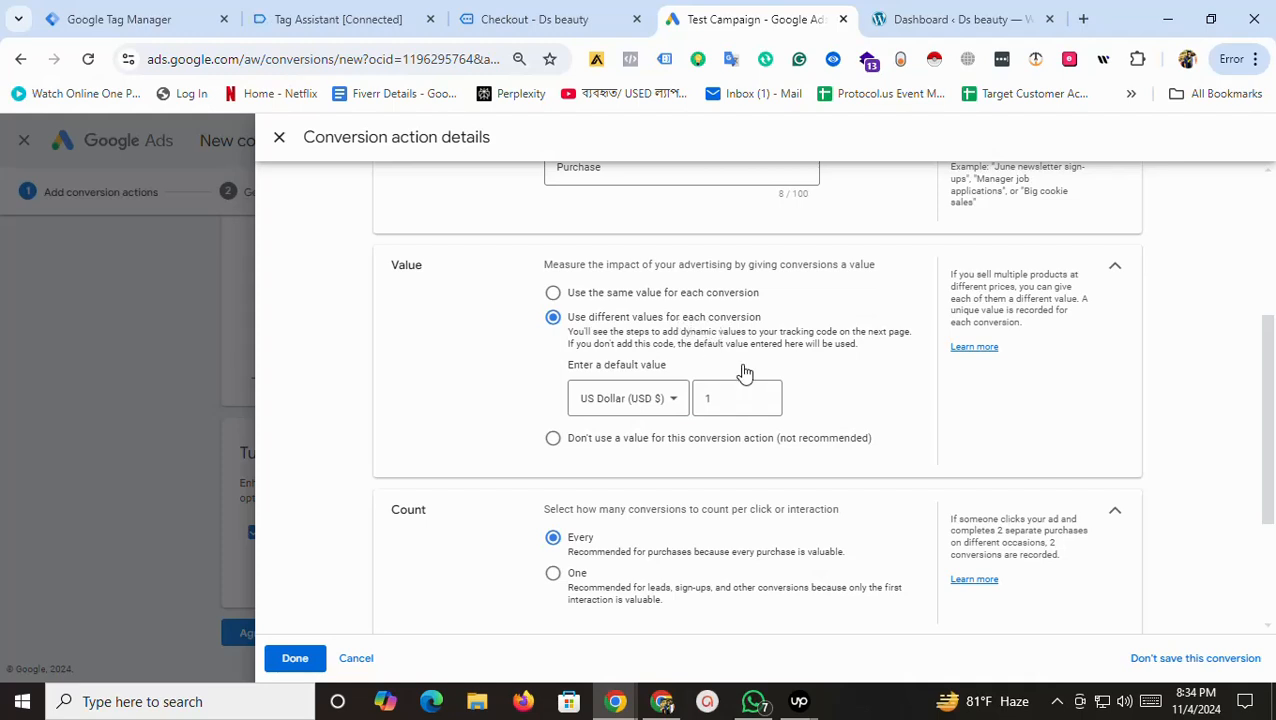
pyautogui.click(553, 292)
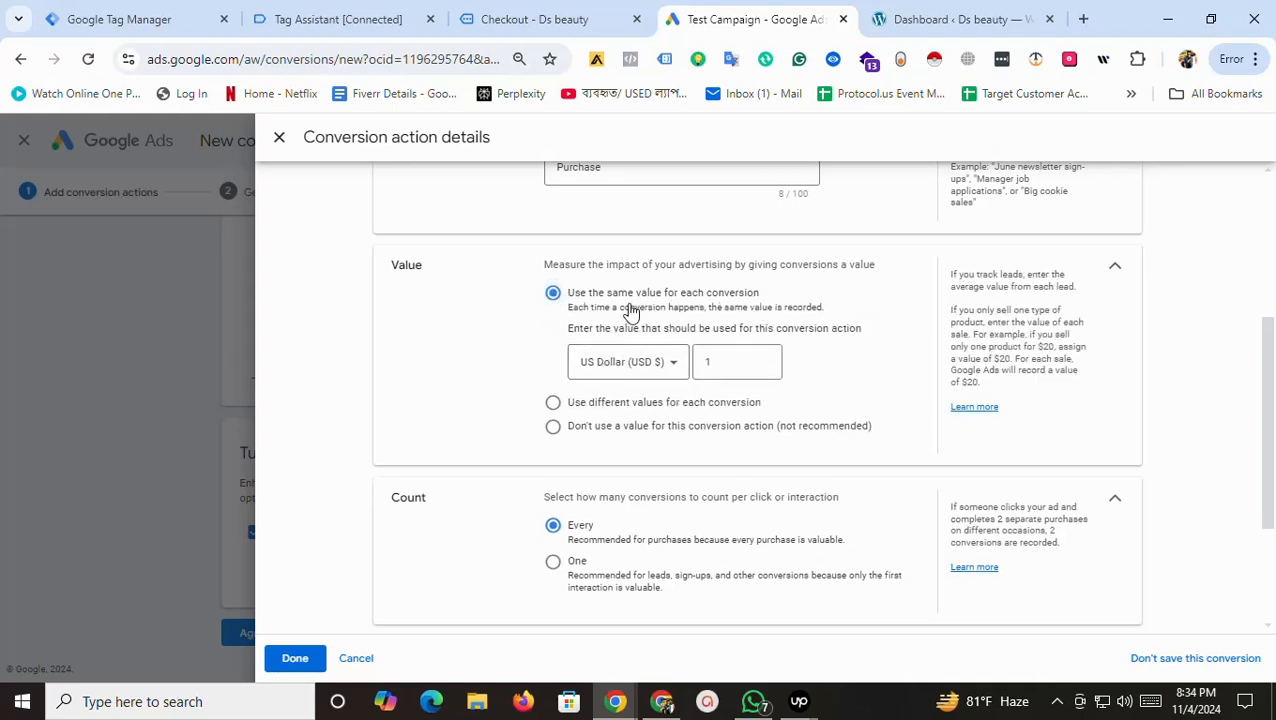
pyautogui.click(558, 403)
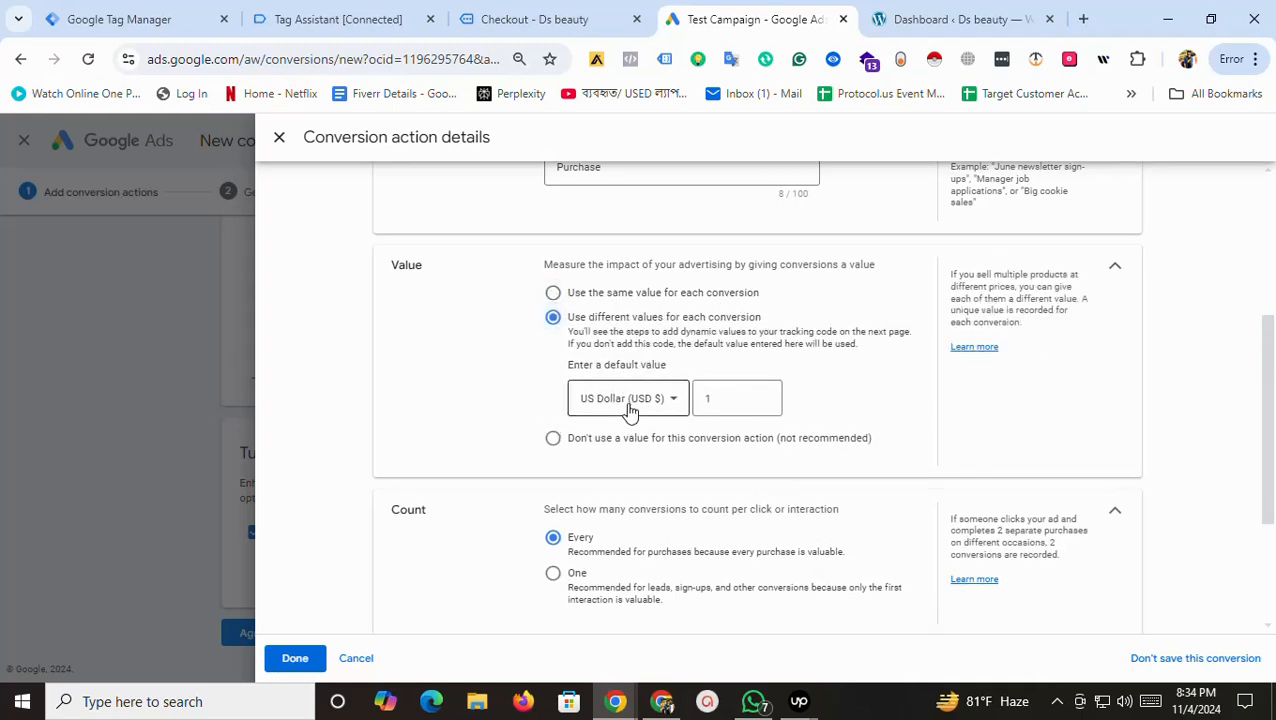
pyautogui.scroll(-3, 949, 488)
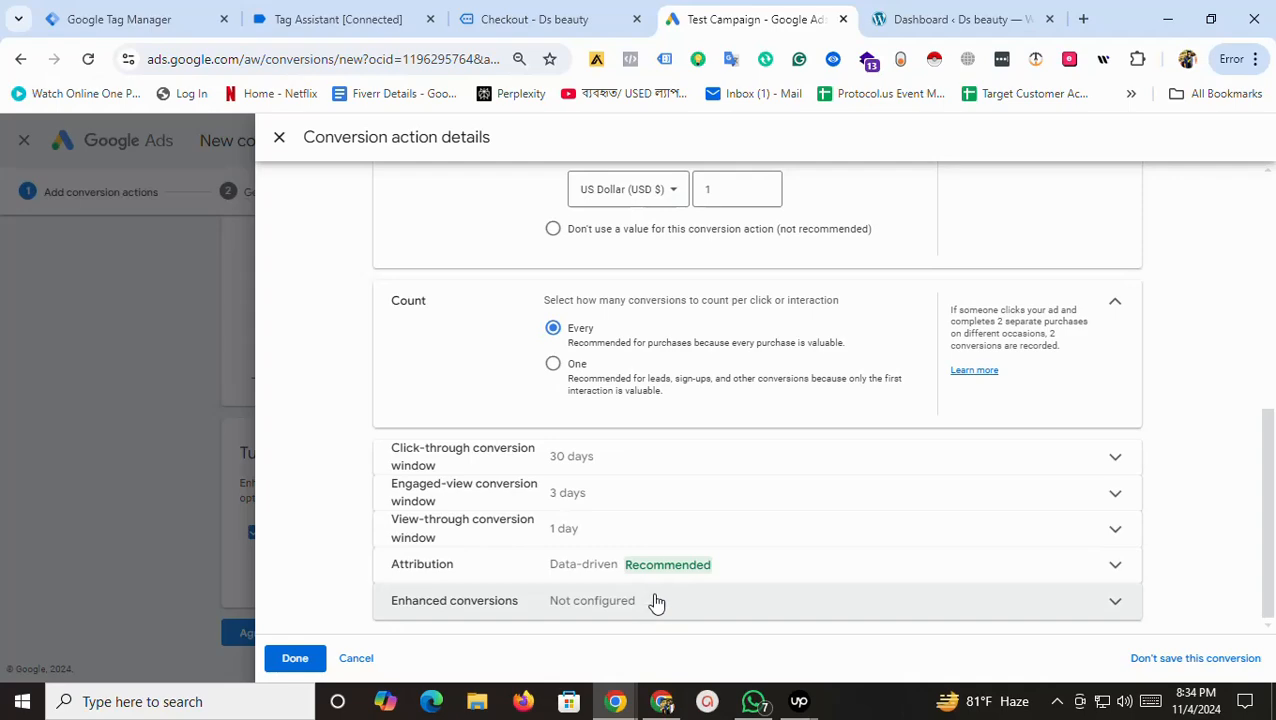
pyautogui.click(286, 662)
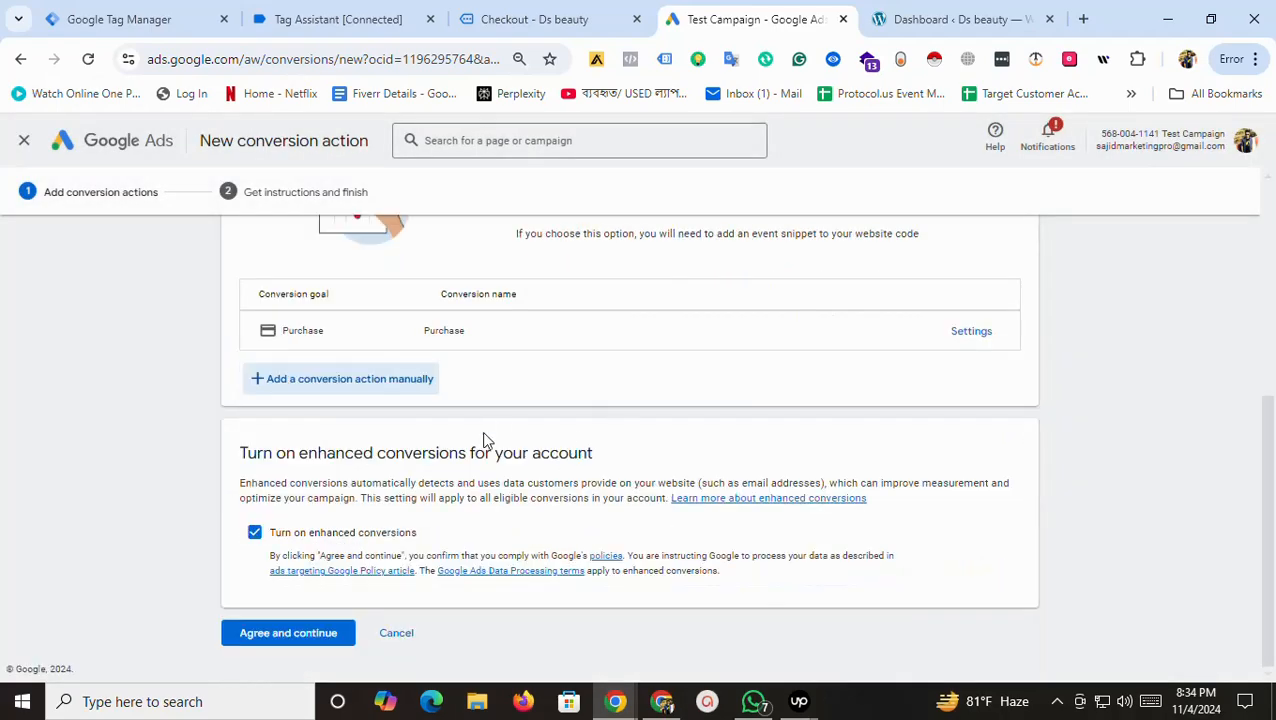
# Agree and continue with enhanced conversions turned on, and show the Google Tag Manager setup instructions with the conversion ID and label.
pyautogui.click(316, 647)
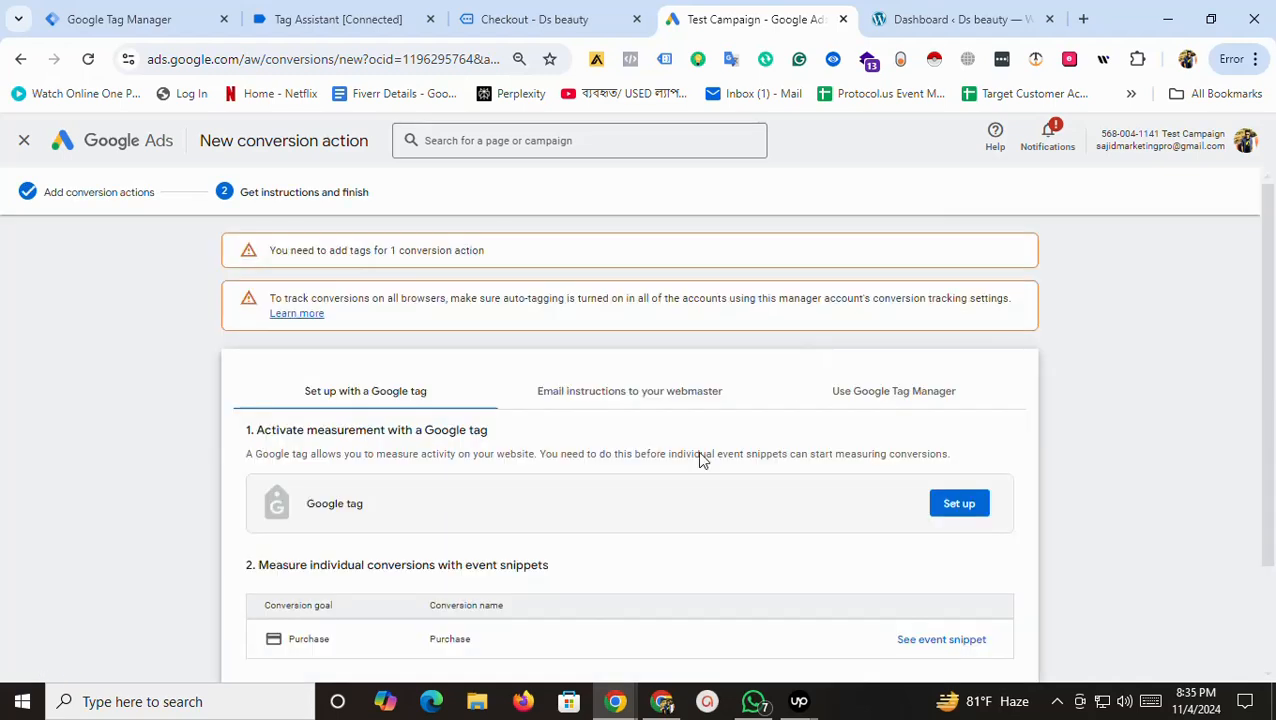
pyautogui.scroll(-2, 700, 458)
pyautogui.click(865, 262)
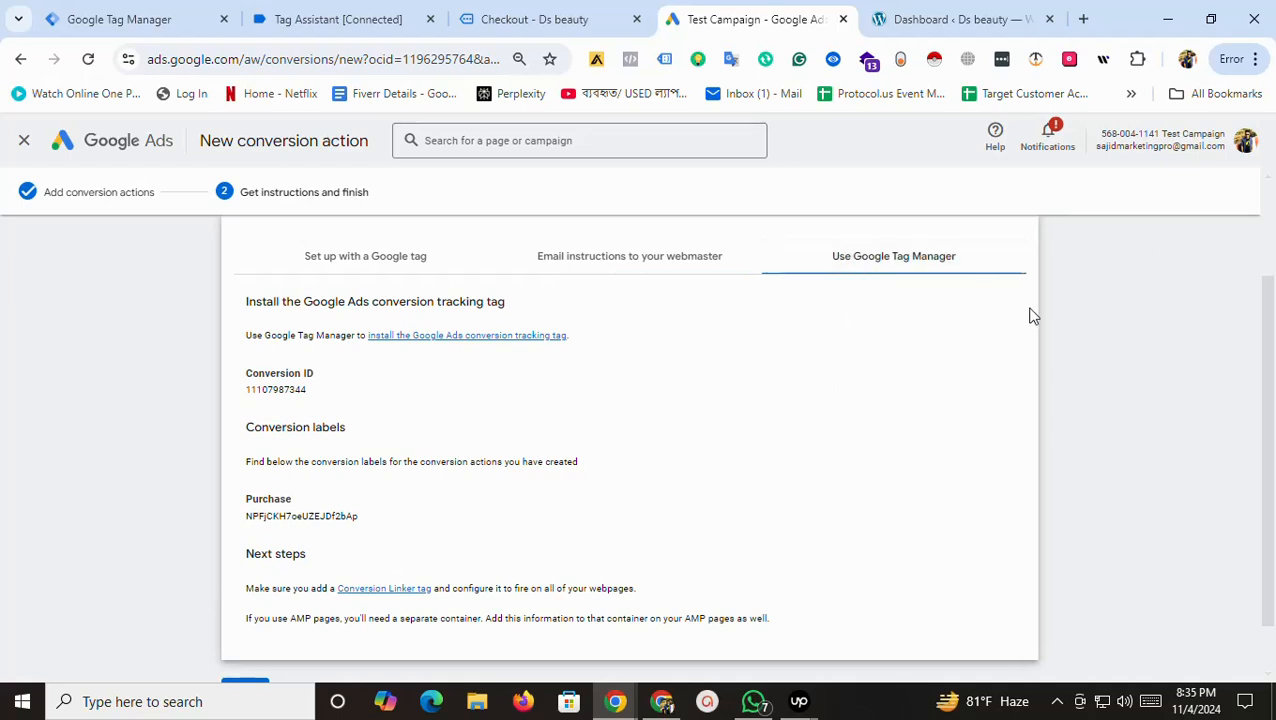
pyautogui.scroll(1, 900, 330)
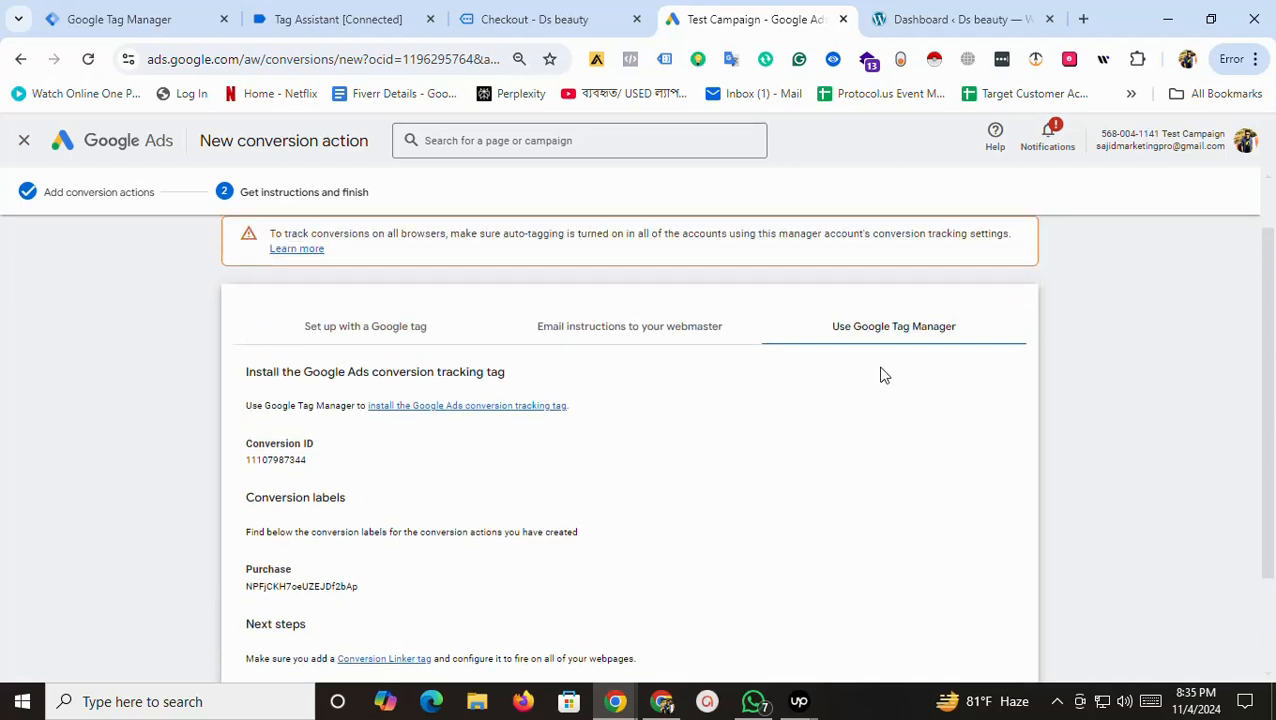
# Open the event snippet for the Purchase conversion from the Google tag setup instructions and copy its code.
pyautogui.scroll(-1, 1272, 446)
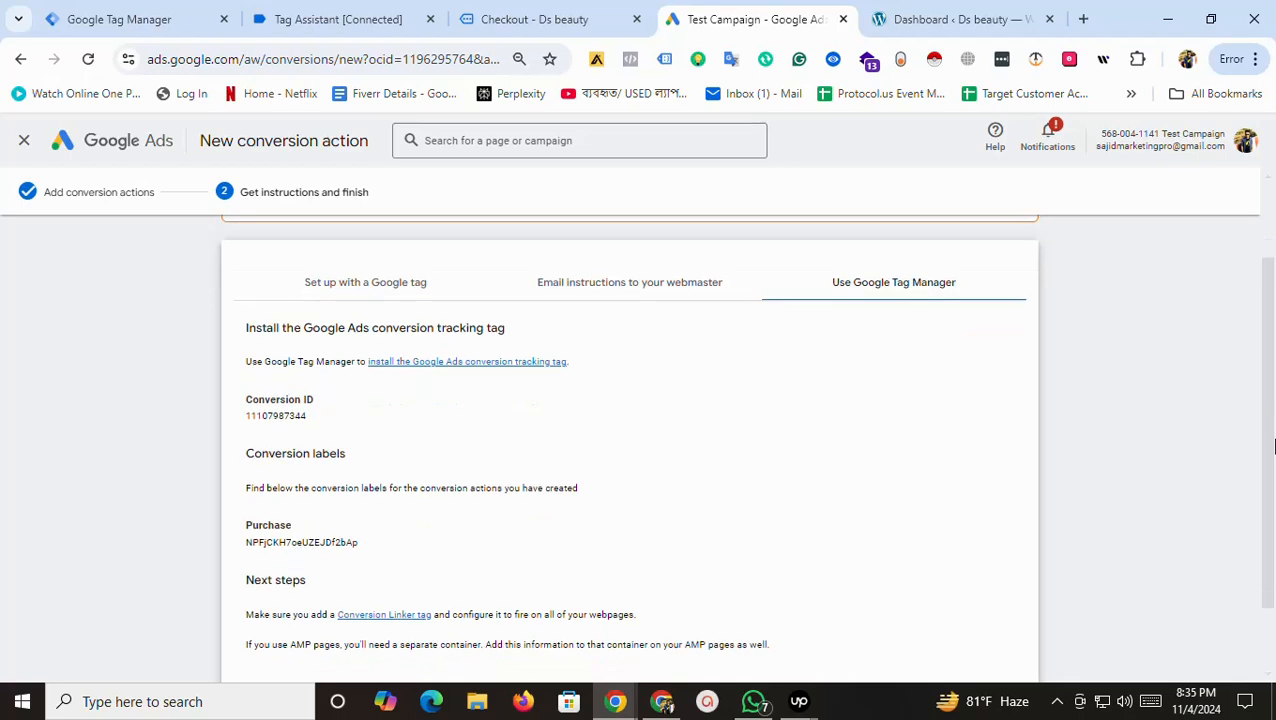
pyautogui.click(410, 288)
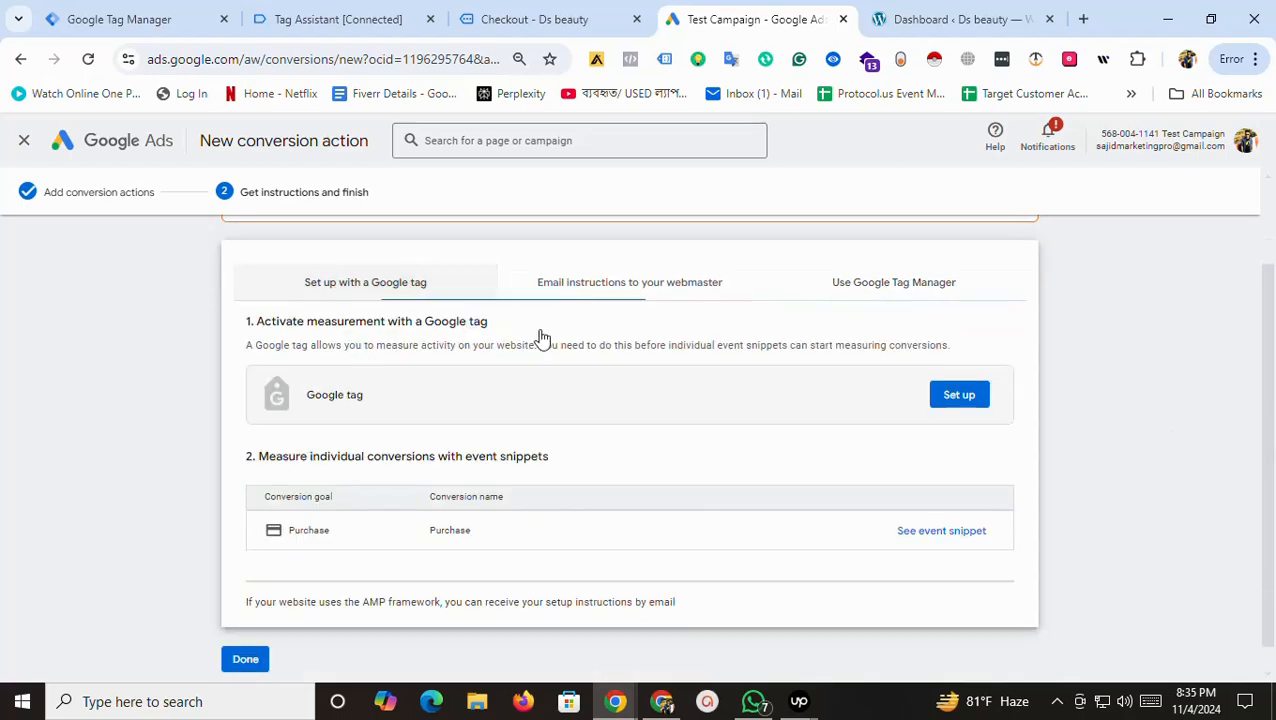
pyautogui.click(931, 535)
pyautogui.scroll(-1, 810, 488)
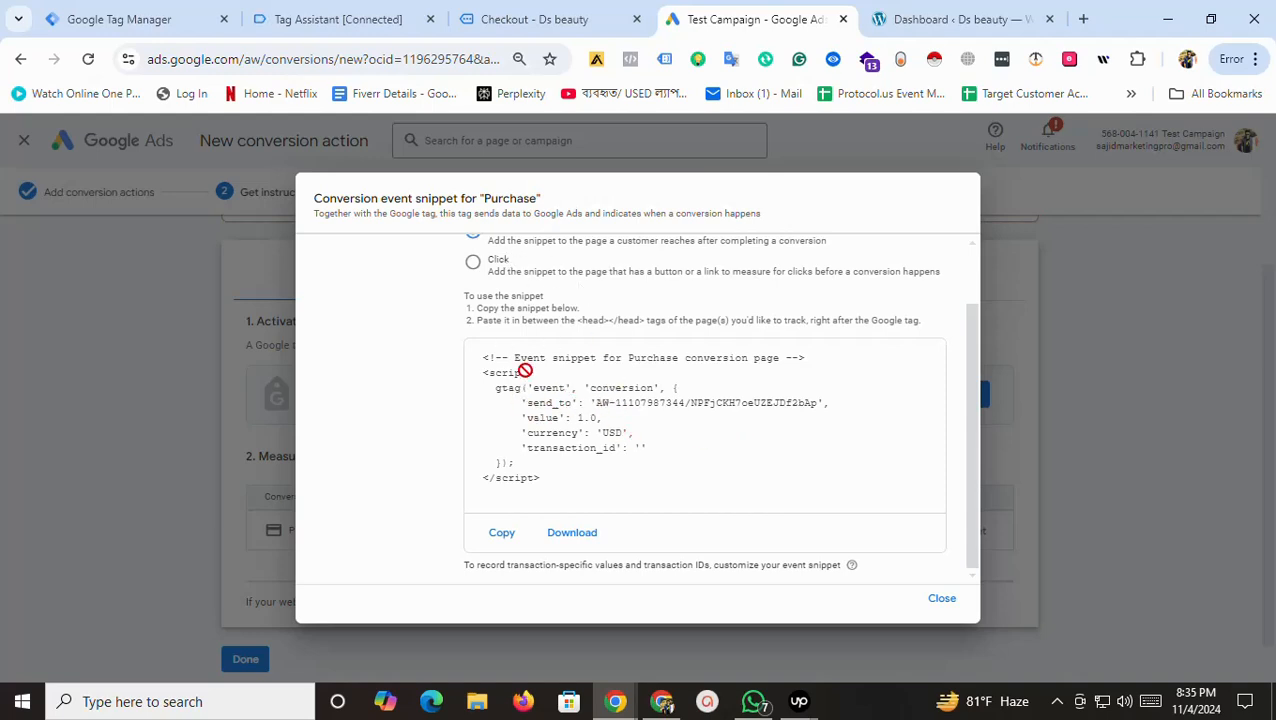
pyautogui.moveTo(591, 403); pyautogui.dragTo(661, 410)
pyautogui.tripleClick(637, 410)
pyautogui.rightClick(608, 405)
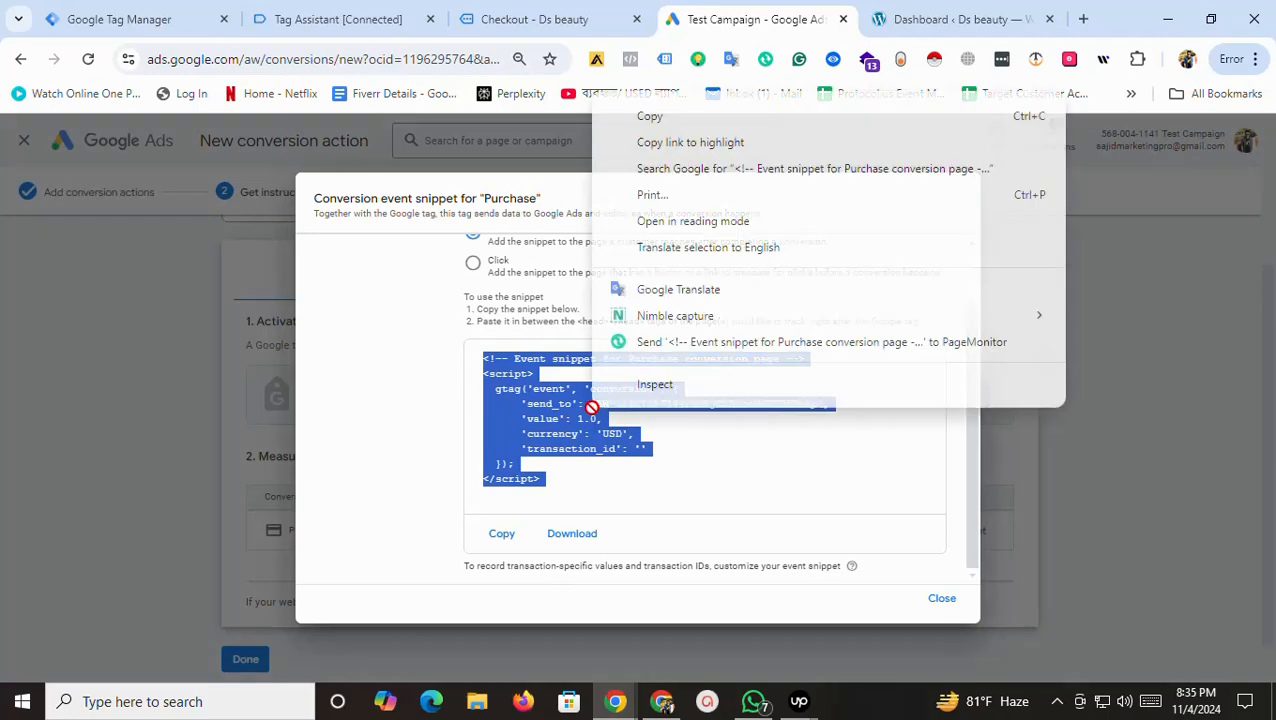
pyautogui.click(671, 117)
# Switch to the Checkout order page and paste the copied snippet into its address bar as scratch text.
pyautogui.click(505, 21)
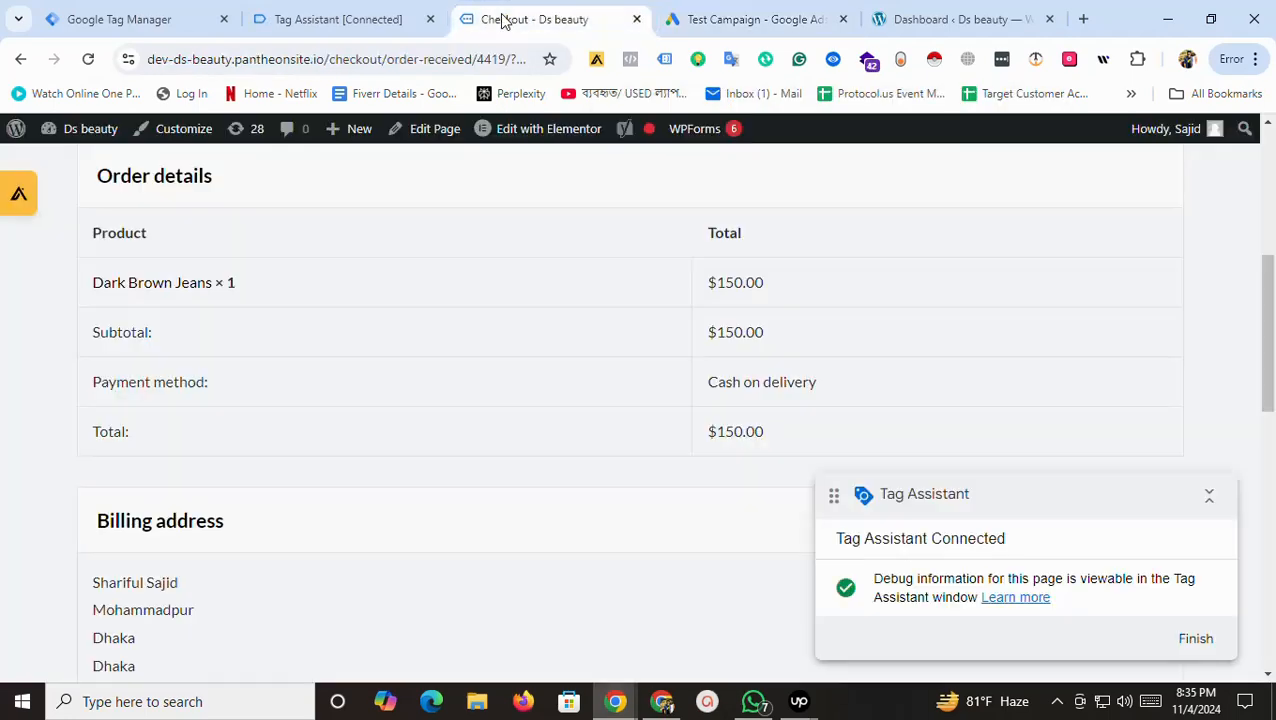
pyautogui.click(336, 60)
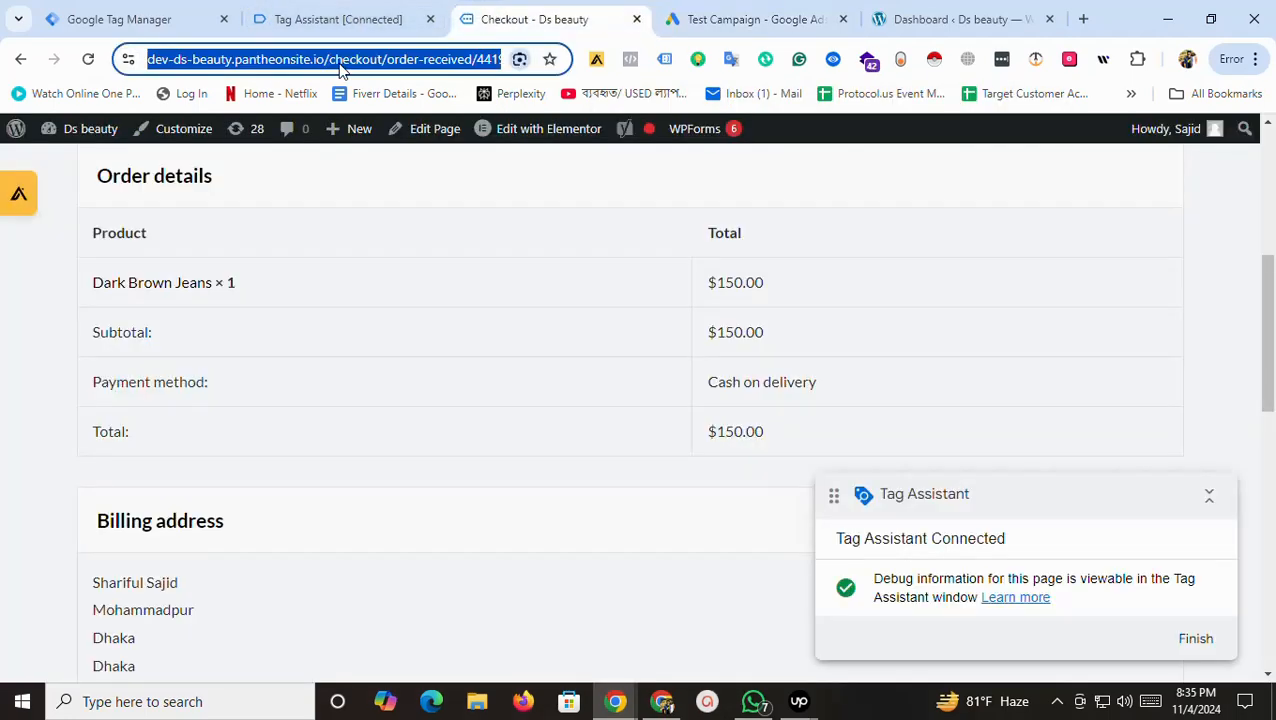
pyautogui.hotkey('ctrl', 'v')
# Switch to Tag Manager and start a new tag of type Google Tag.
pyautogui.click(148, 17)
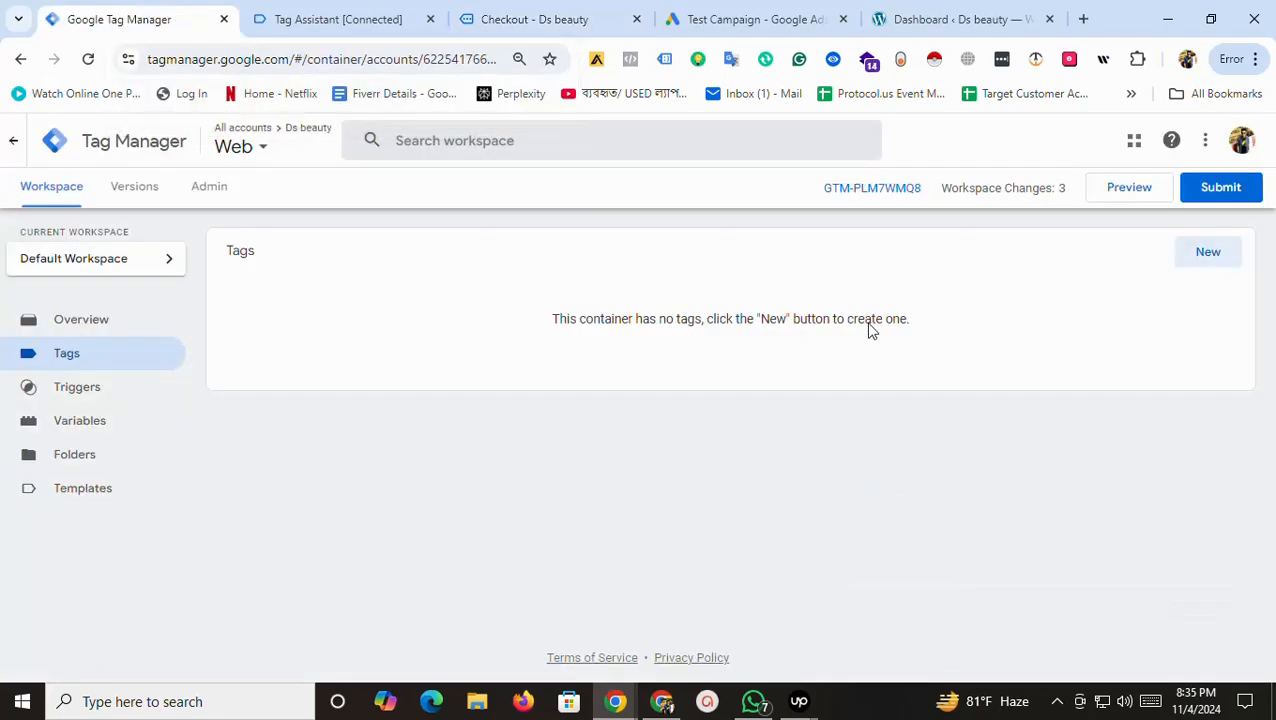
pyautogui.click(1208, 253)
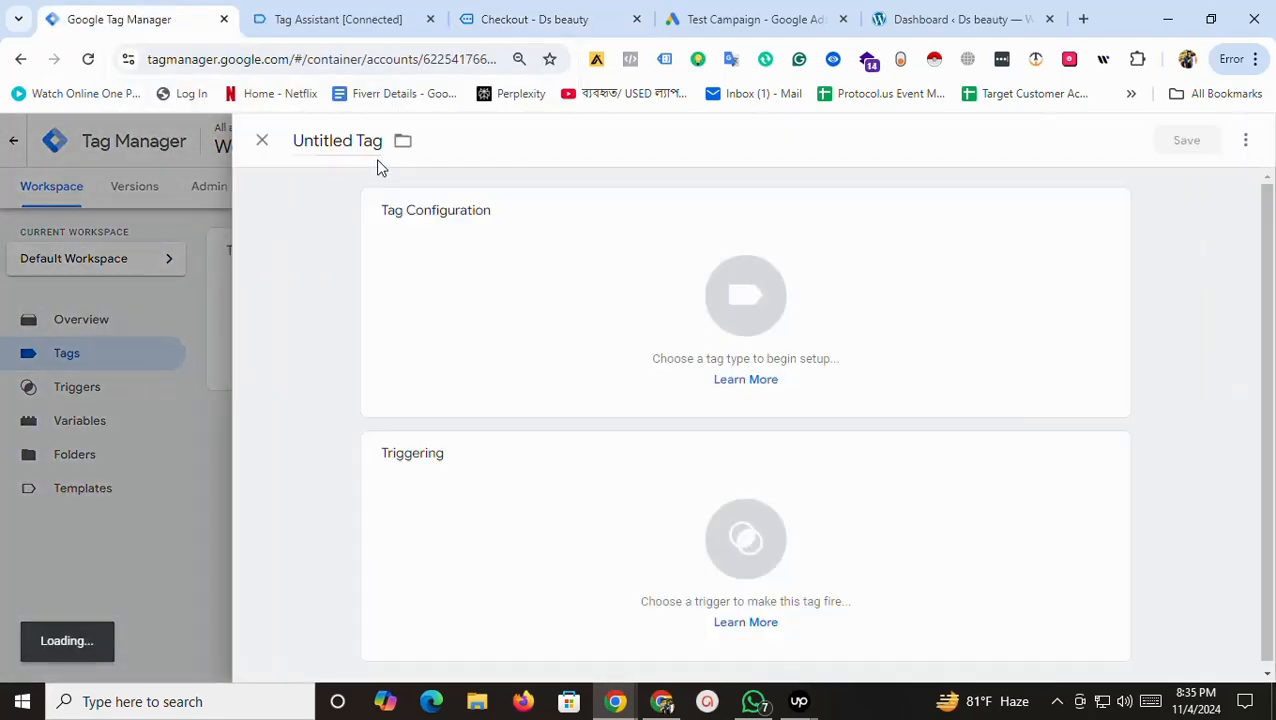
pyautogui.click(709, 327)
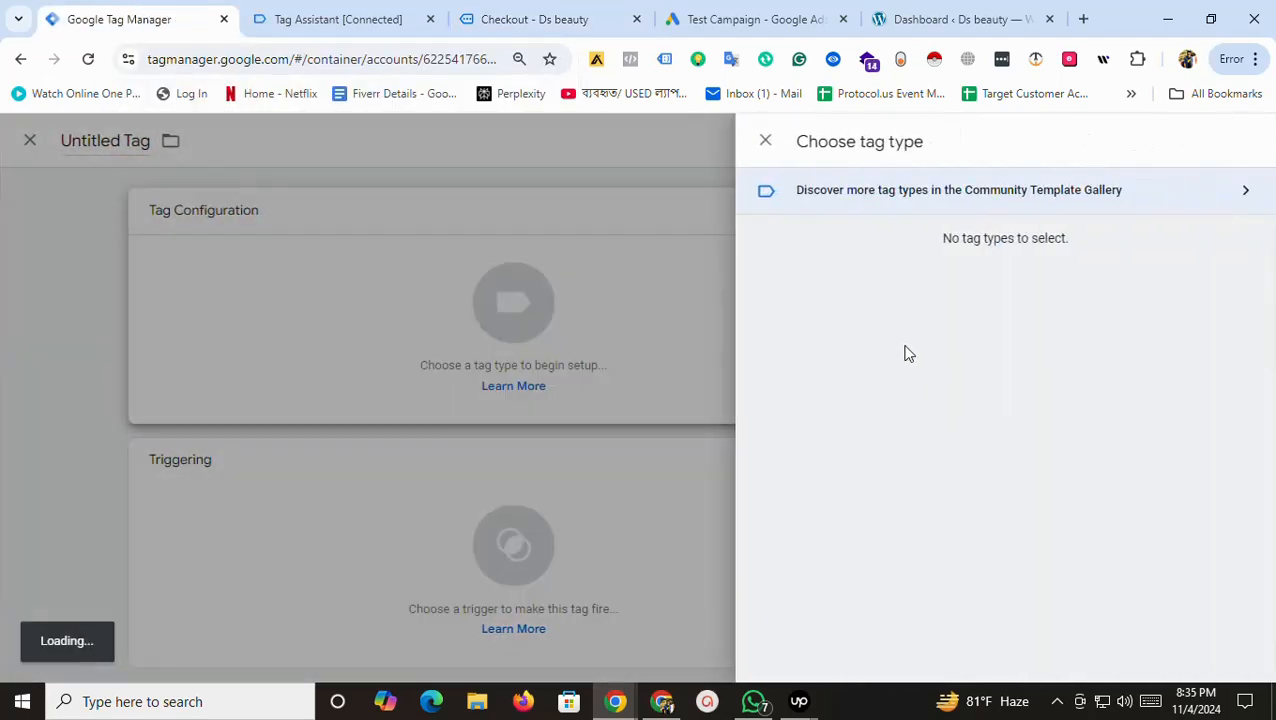
pyautogui.click(832, 440)
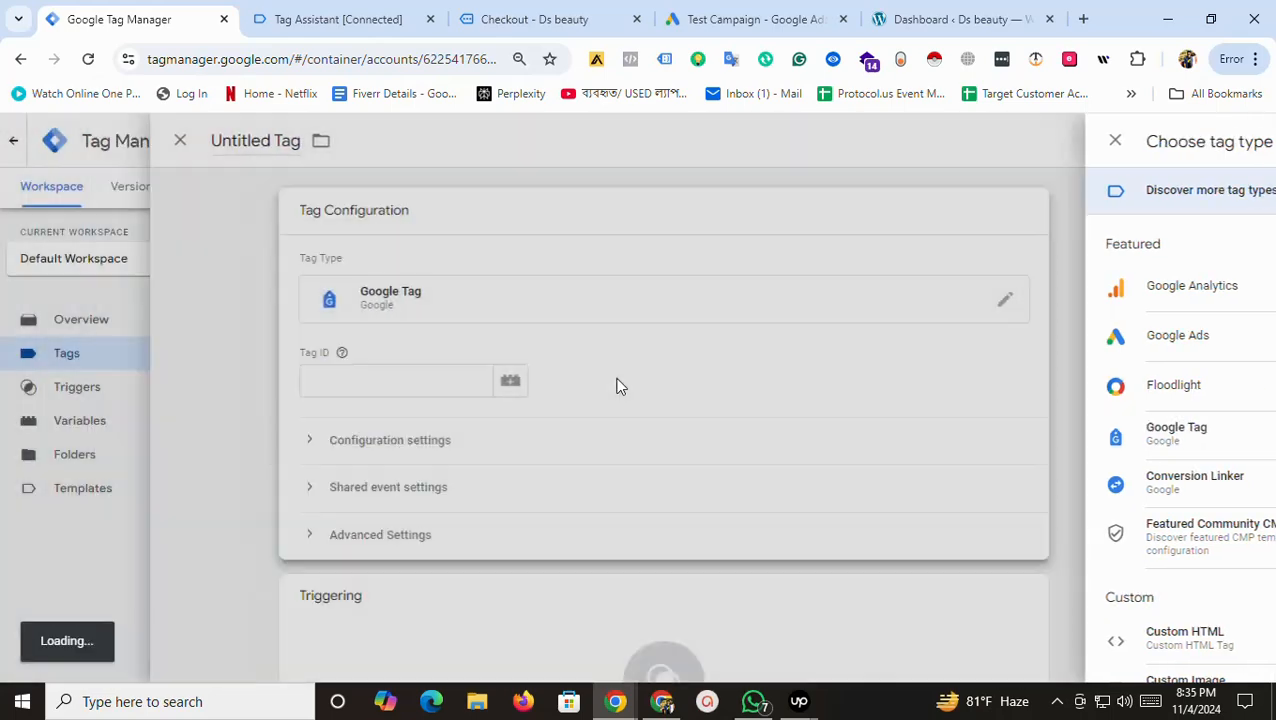
pyautogui.click(447, 386)
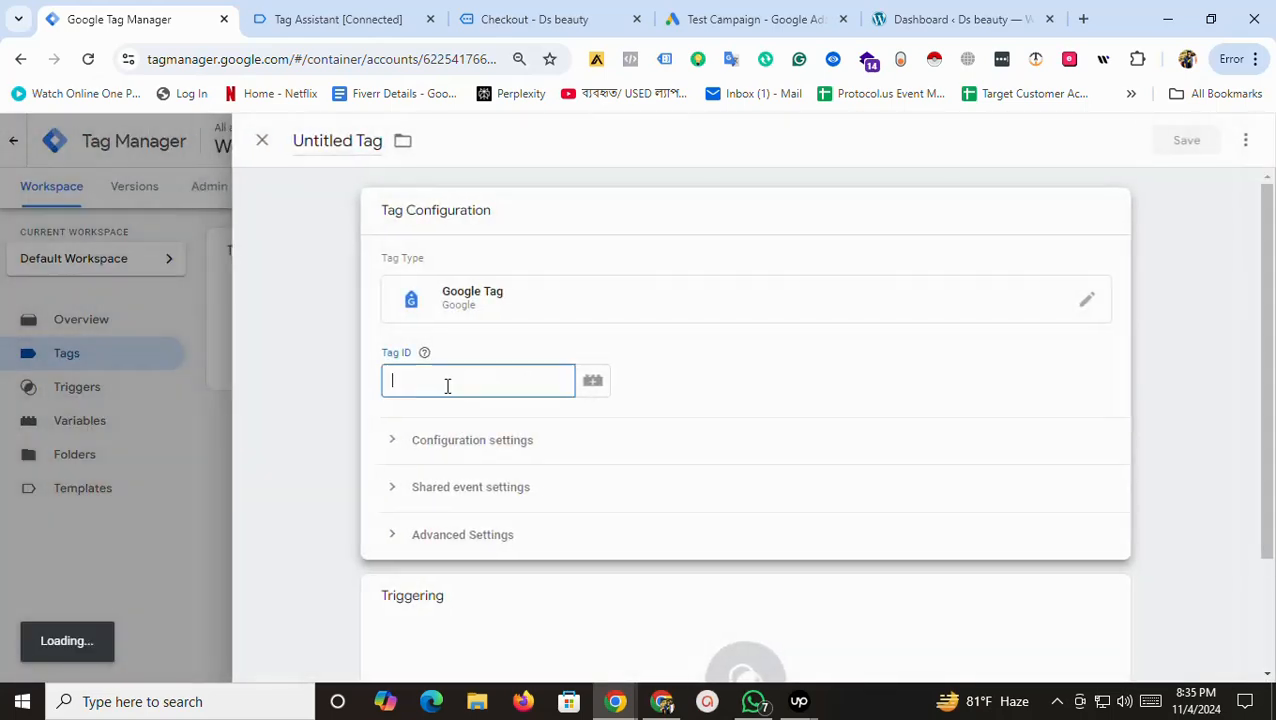
# Copy the AW-prefixed ID from the snippet pasted in the Checkout page's address bar and enter it as the Google Tag's Tag ID.
pyautogui.click(578, 14)
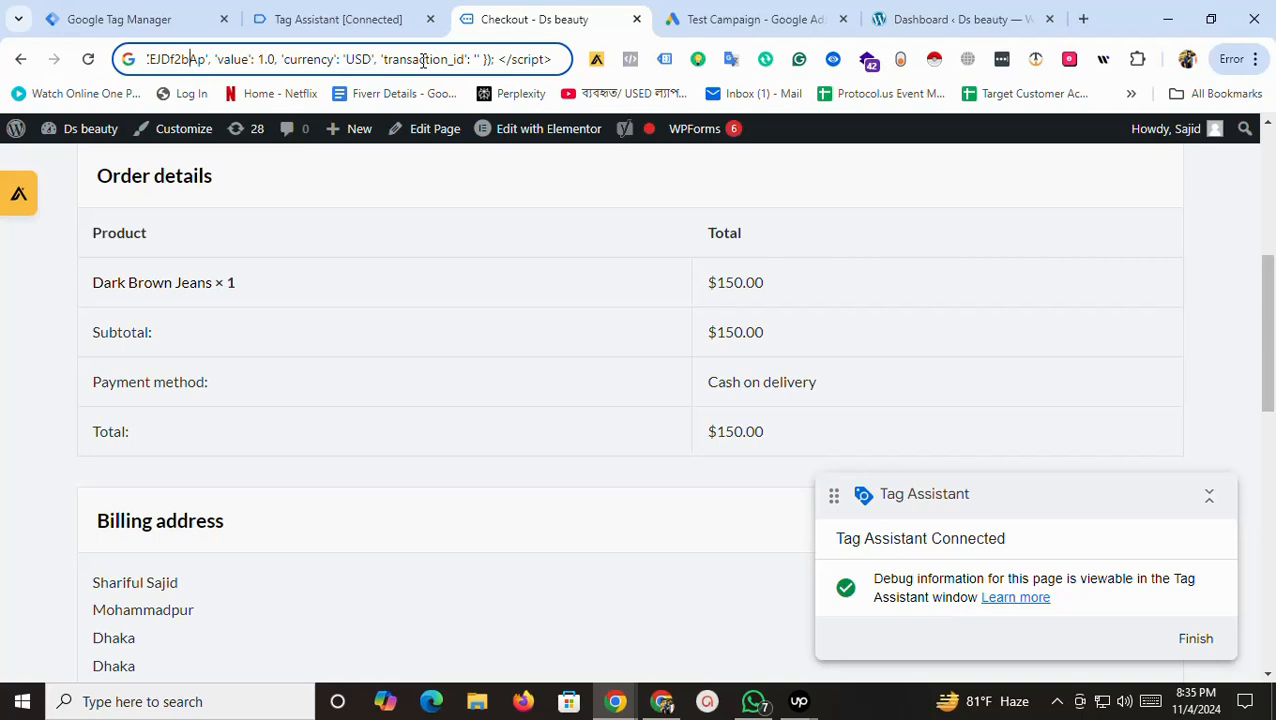
pyautogui.press('Left')
pyautogui.press('Left')
pyautogui.press('Left')
pyautogui.press('Left')
pyautogui.press('Left')
pyautogui.press('Left')
pyautogui.press('Left')
pyautogui.press('Left')
pyautogui.press('Left')
pyautogui.press('Left')
pyautogui.press('Left')
pyautogui.press('Left')
pyautogui.press('Left')
pyautogui.press('Left')
pyautogui.press('Left')
pyautogui.press('Left')
pyautogui.press('Left')
pyautogui.press('Left')
pyautogui.press('Left')
pyautogui.press('Left')
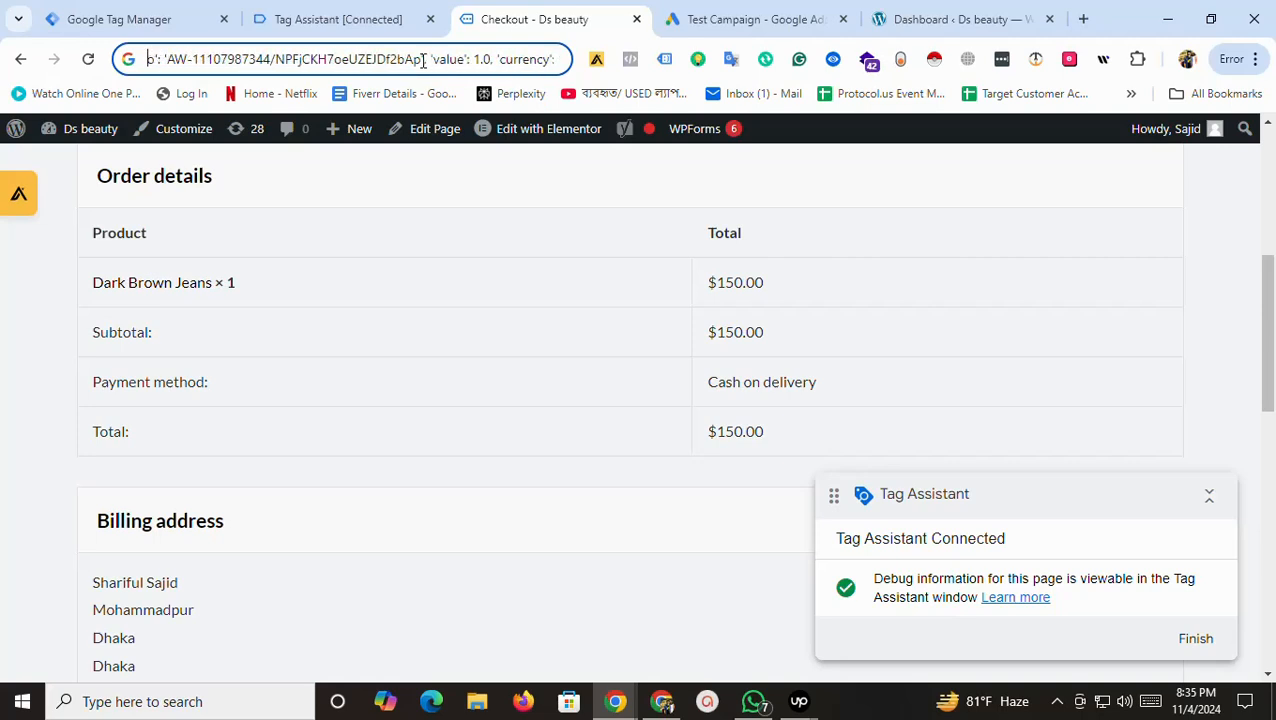
pyautogui.press('Left')
pyautogui.press('Left')
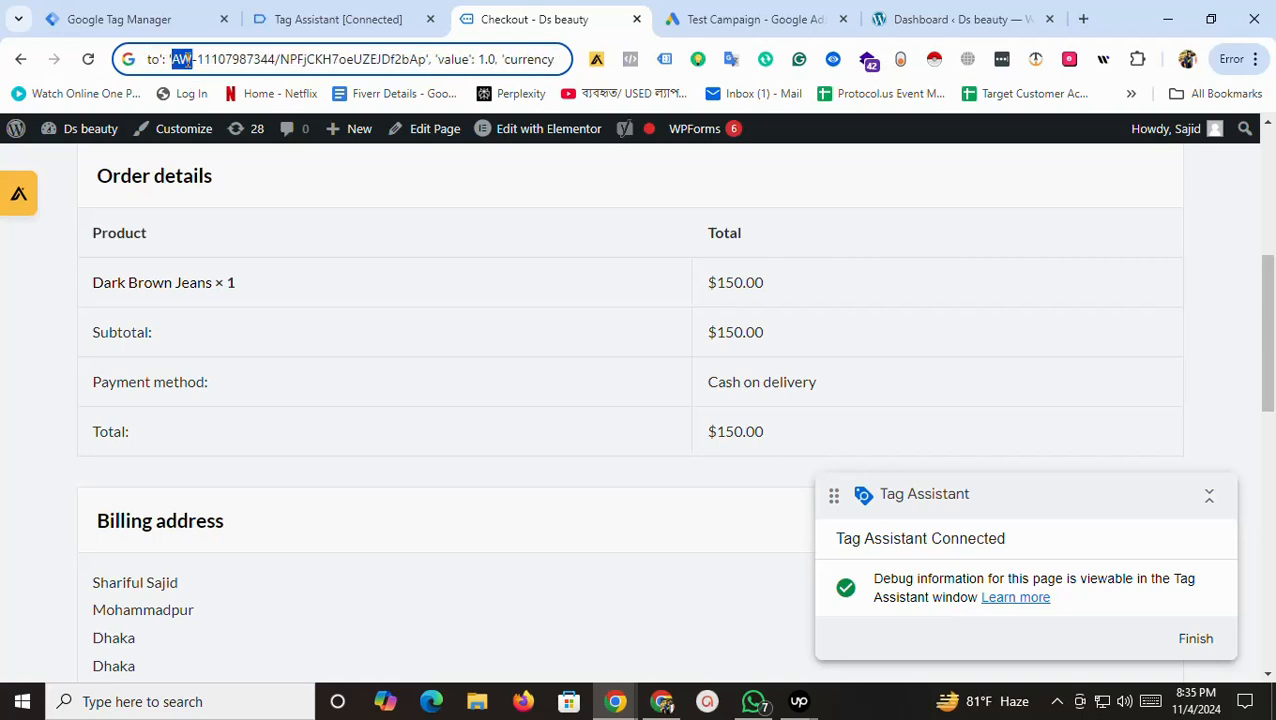
pyautogui.moveTo(192, 59); pyautogui.dragTo(250, 60)
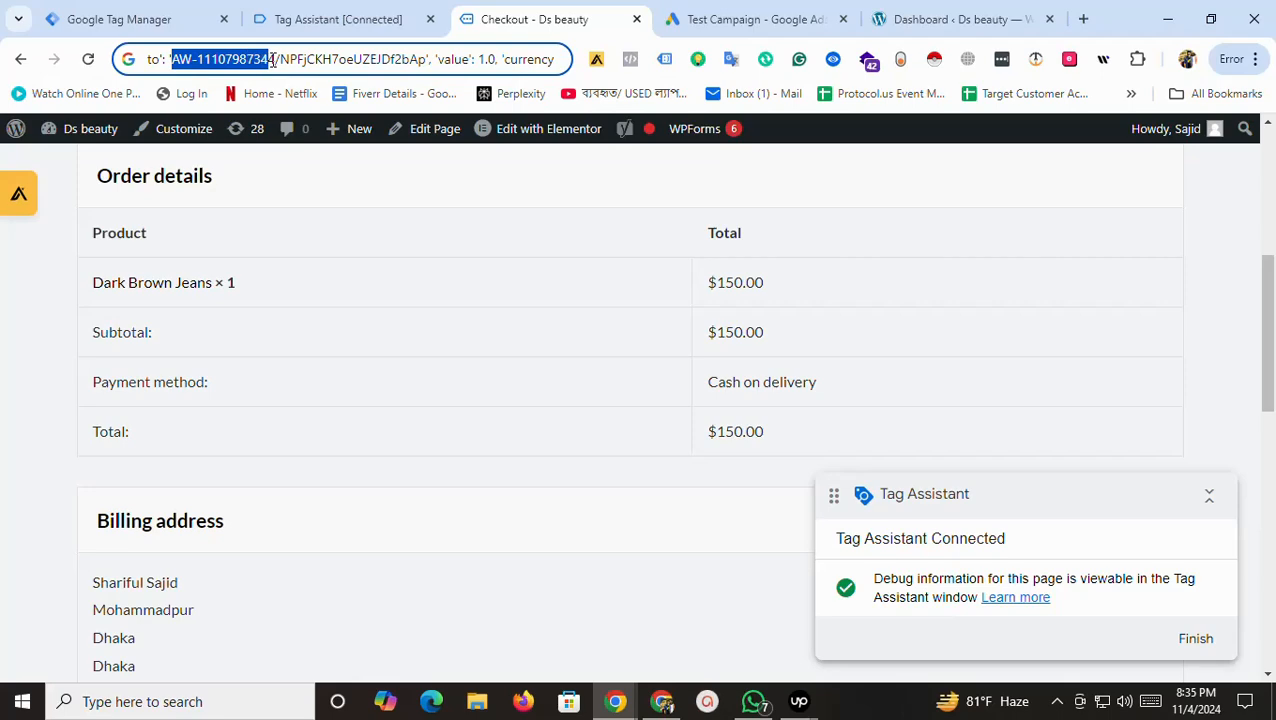
pyautogui.click(180, 15)
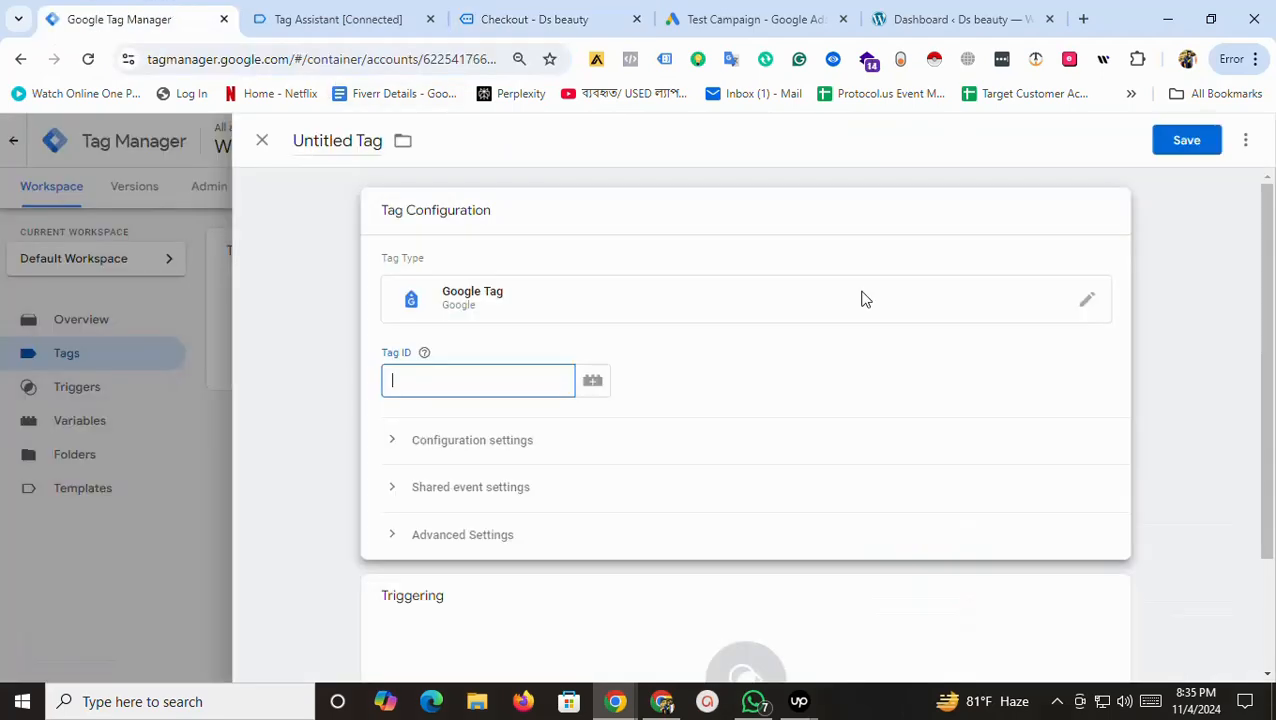
pyautogui.hotkey('ctrl', 'v')
# Set the Google Tag to fire on All Pages and save it under the name Google Tag.
pyautogui.scroll(-2, 598, 607)
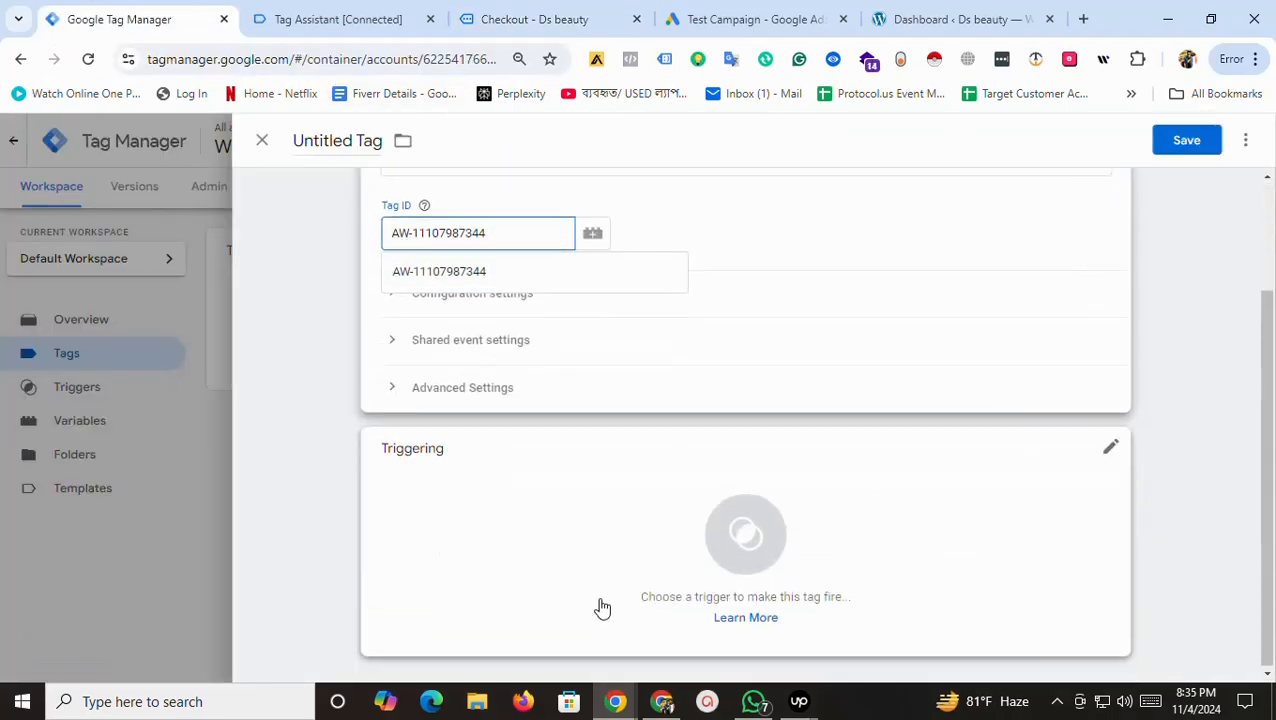
pyautogui.click(530, 544)
pyautogui.click(450, 232)
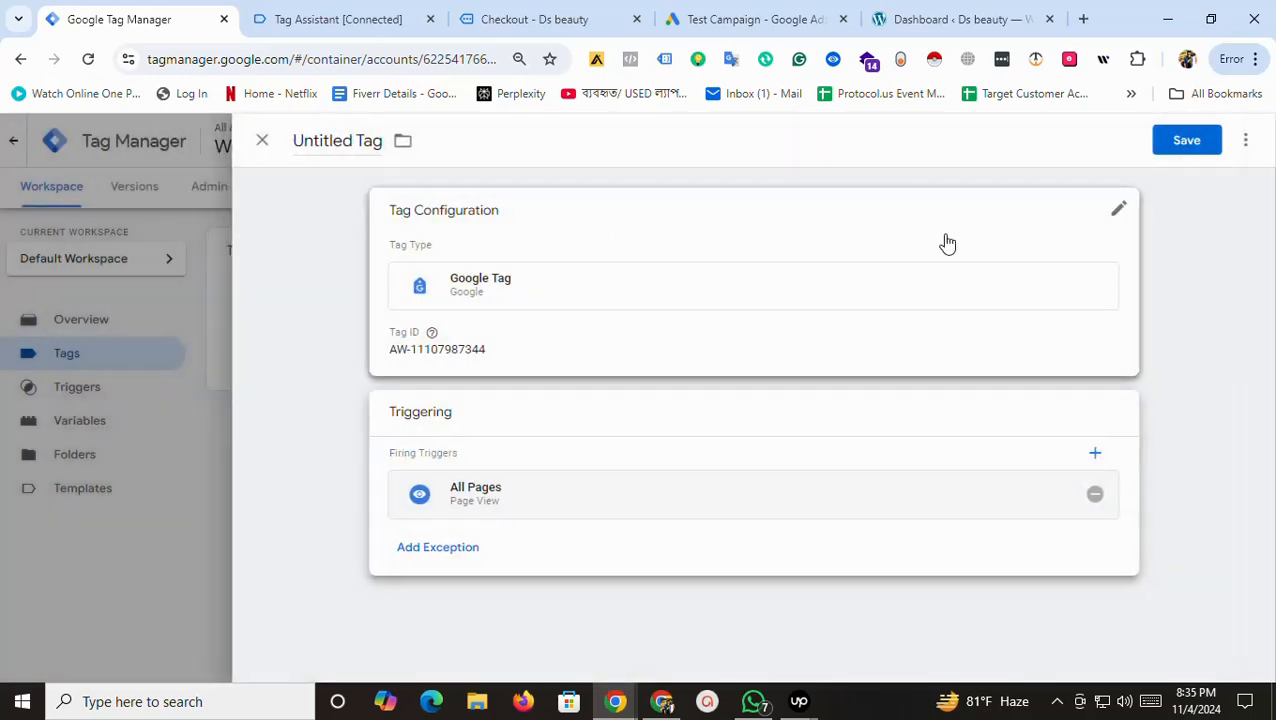
pyautogui.click(1175, 146)
pyautogui.click(770, 391)
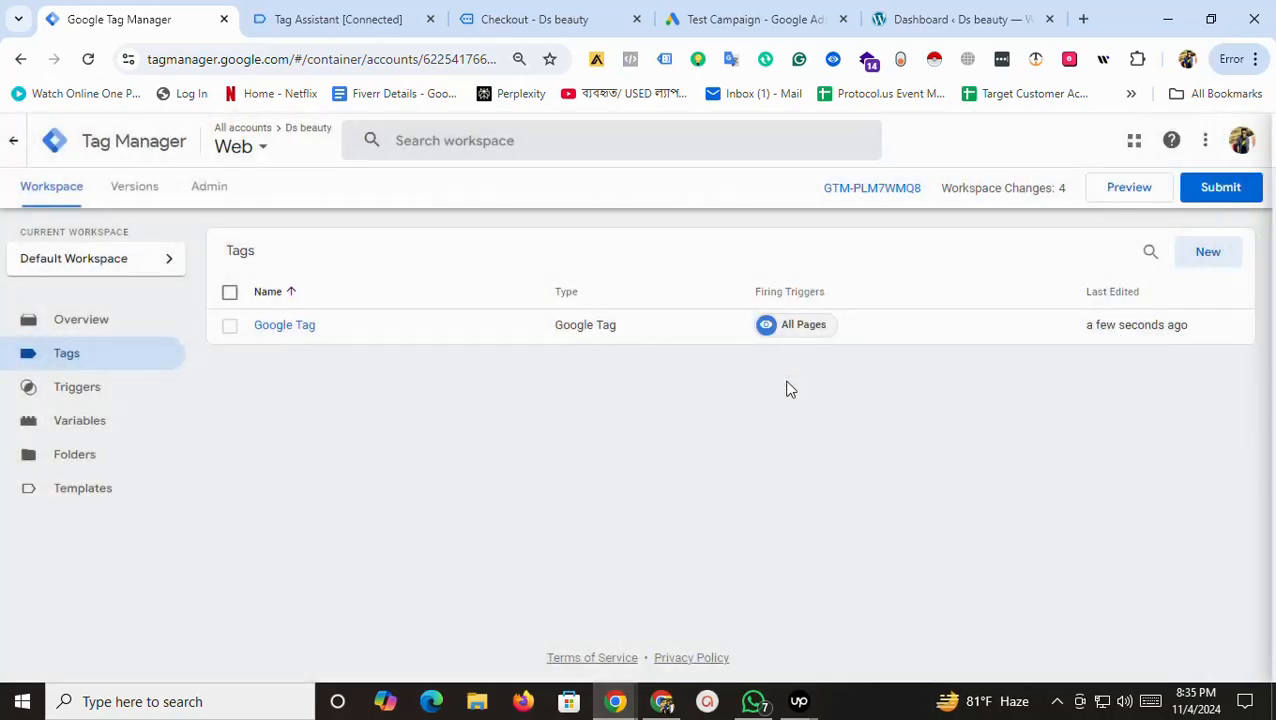
# Start a new tag of type Conversion Linker.
pyautogui.click(1210, 251)
pyautogui.click(726, 256)
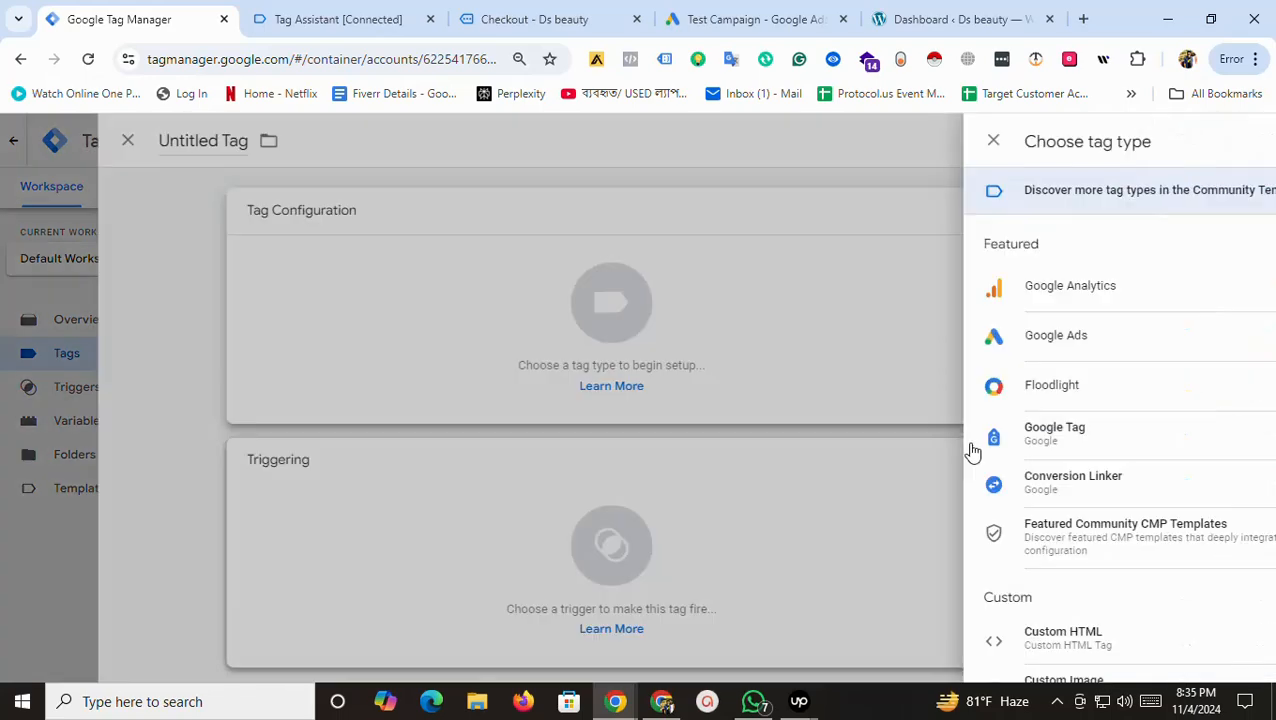
pyautogui.click(850, 478)
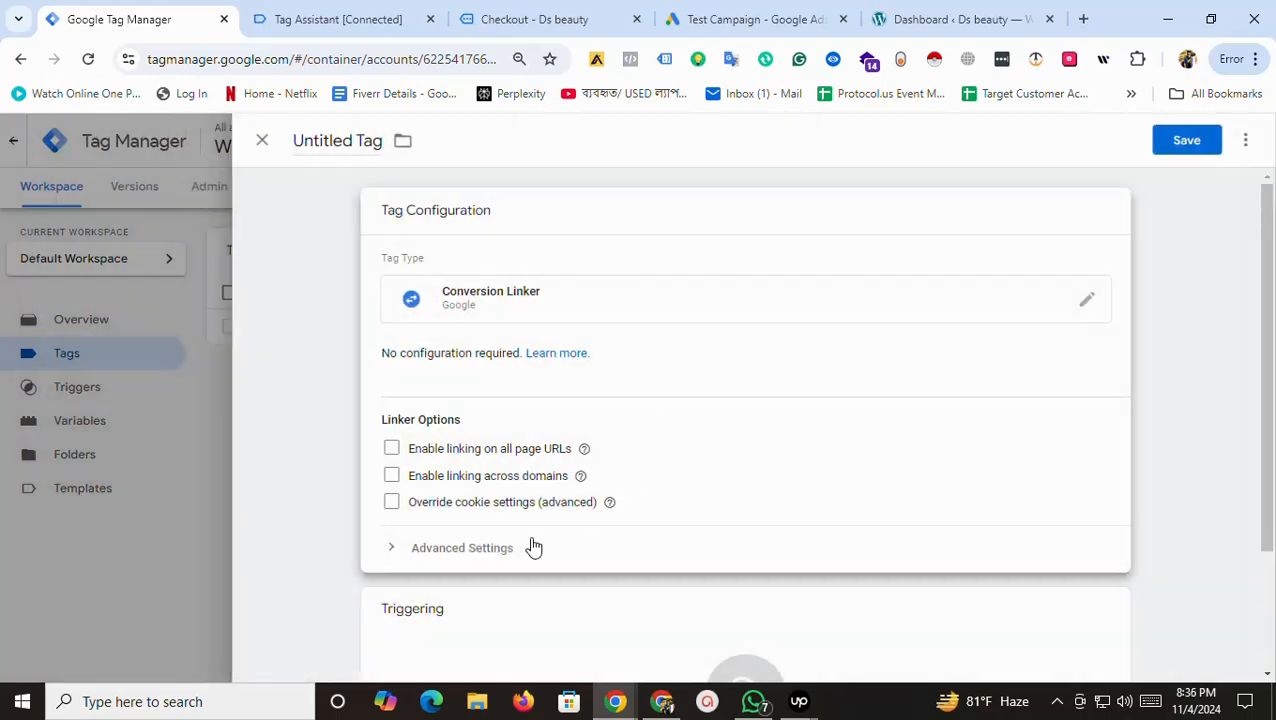
# Set the Conversion Linker tag to fire on All Pages and save it under the name Conversion Linker.
pyautogui.scroll(-2, 671, 318)
pyautogui.scroll(2, 651, 406)
pyautogui.scroll(-3, 653, 414)
pyautogui.click(565, 562)
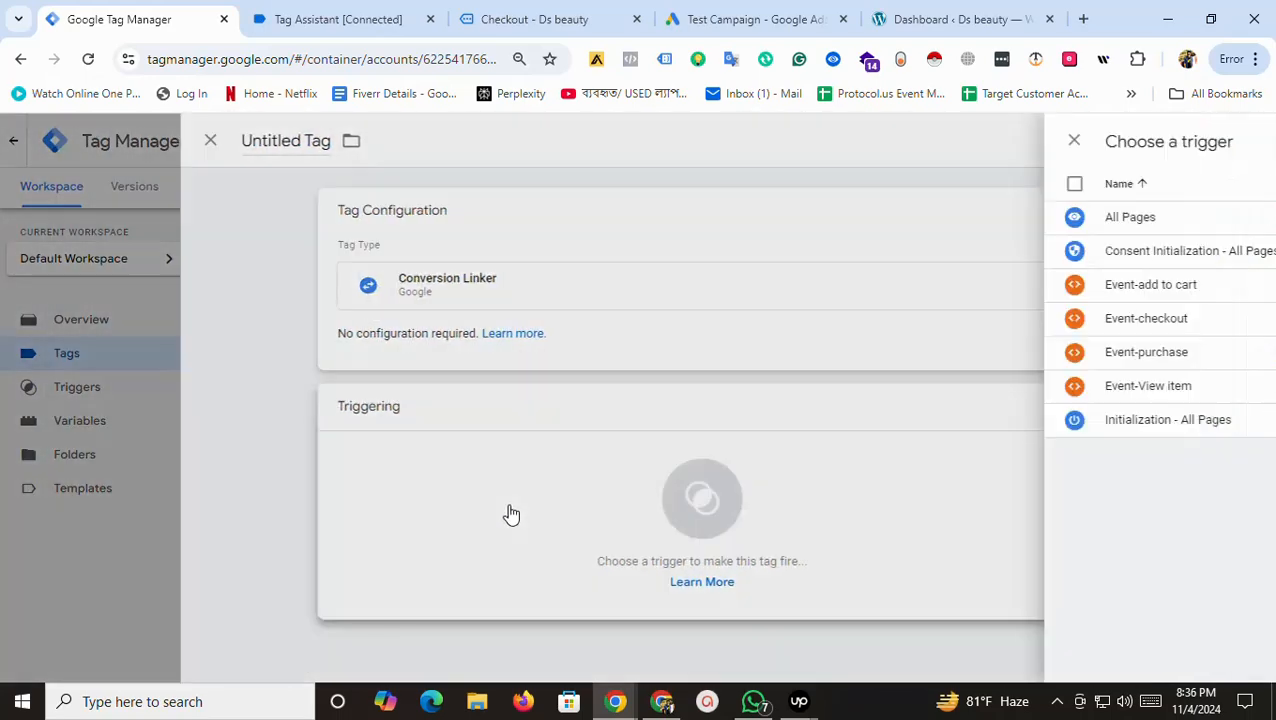
pyautogui.click(340, 222)
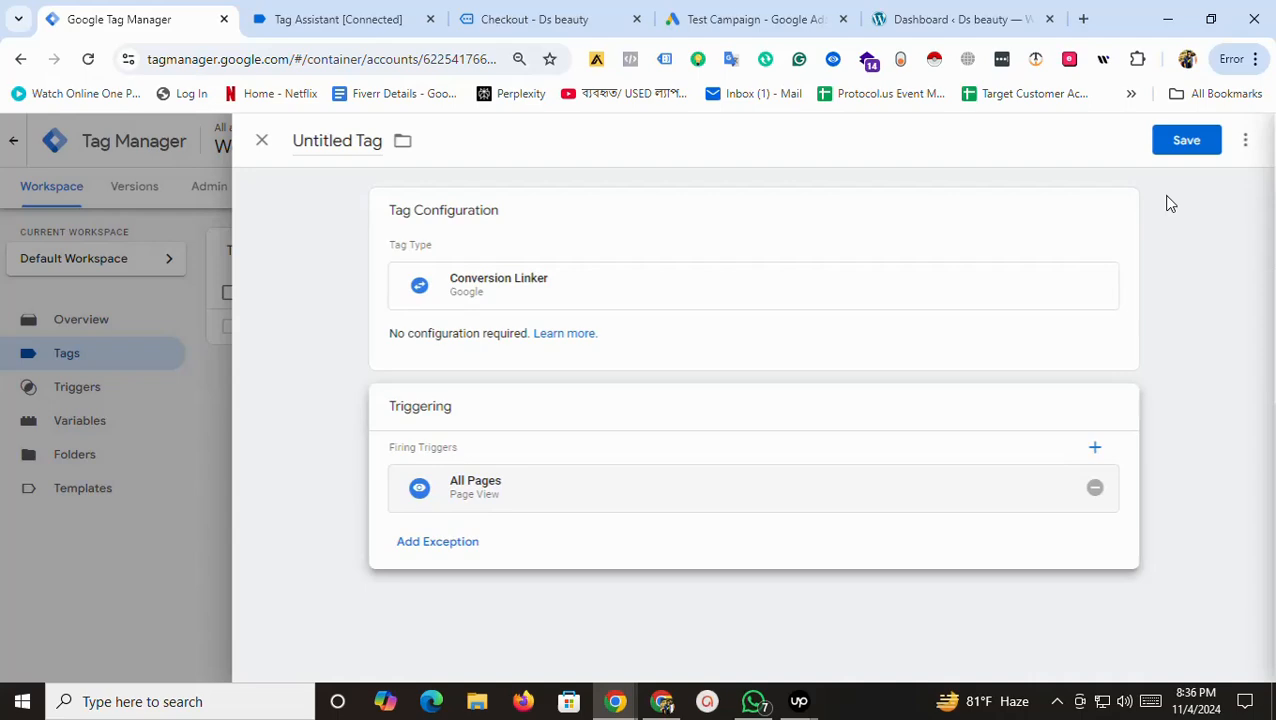
pyautogui.click(1185, 148)
pyautogui.click(778, 391)
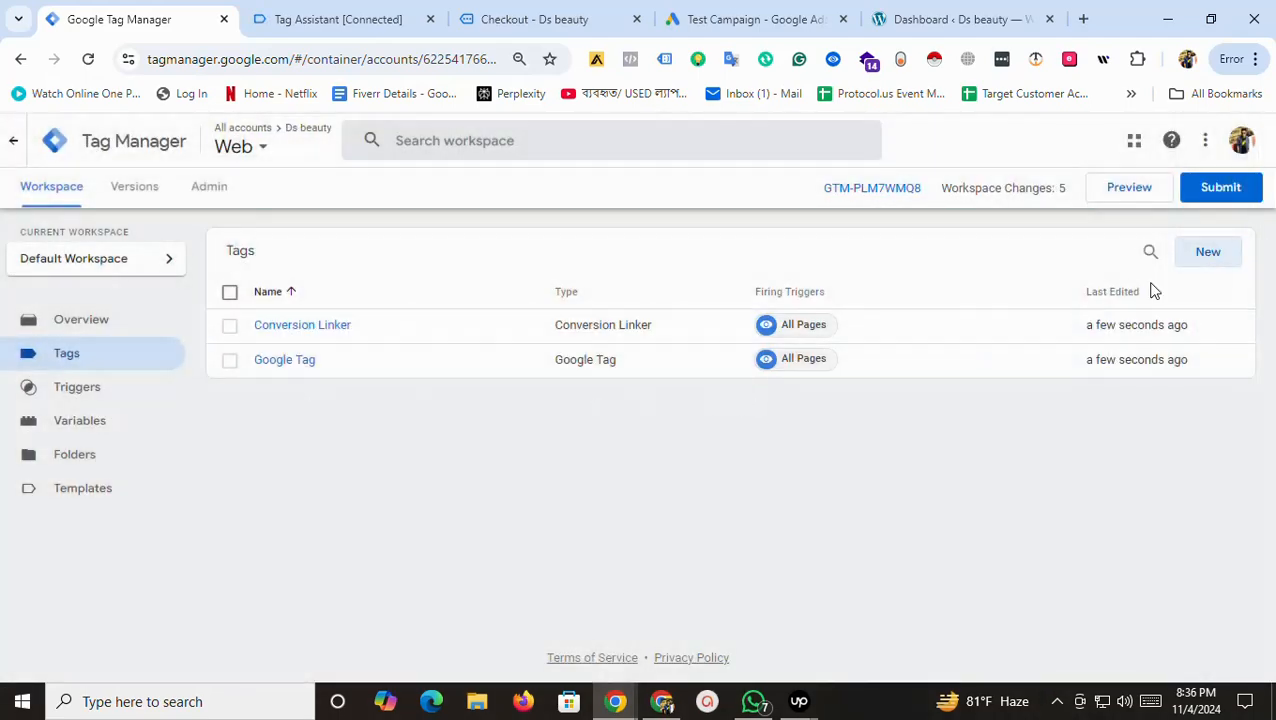
# Start a new Google Ads tag of type Google Ads Conversion Tracking.
pyautogui.click(1210, 253)
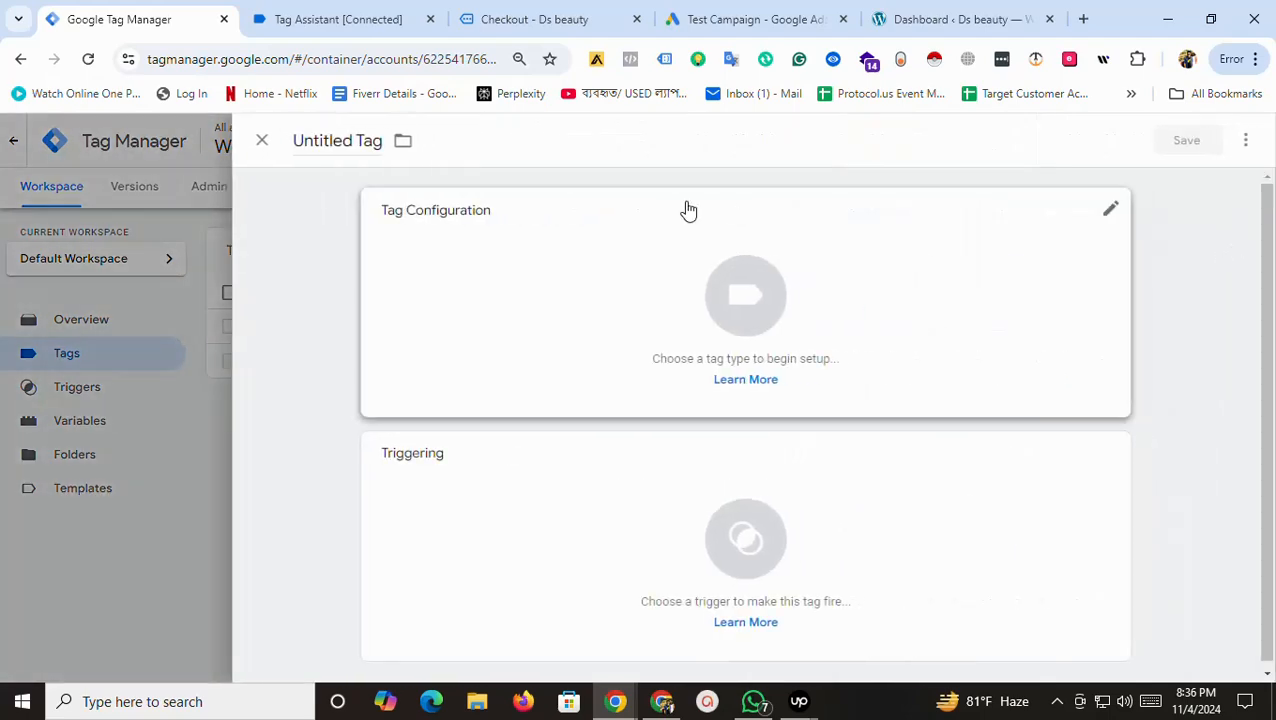
pyautogui.click(677, 274)
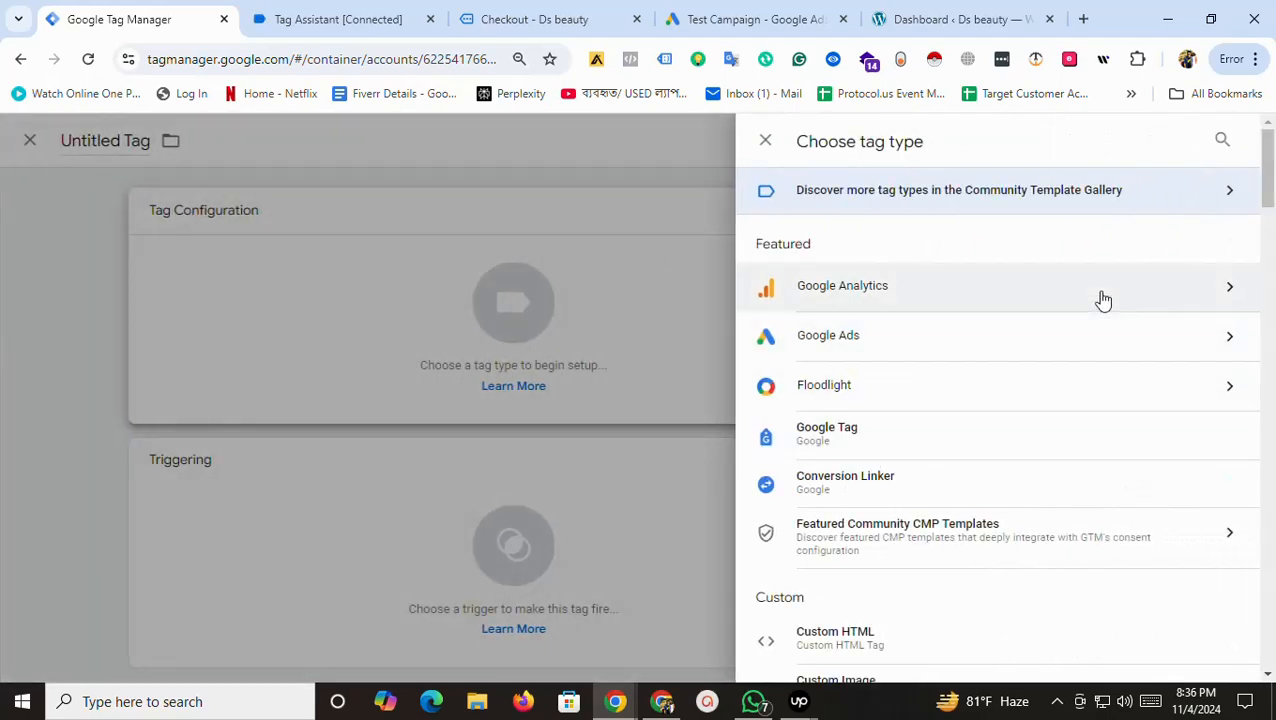
pyautogui.click(870, 345)
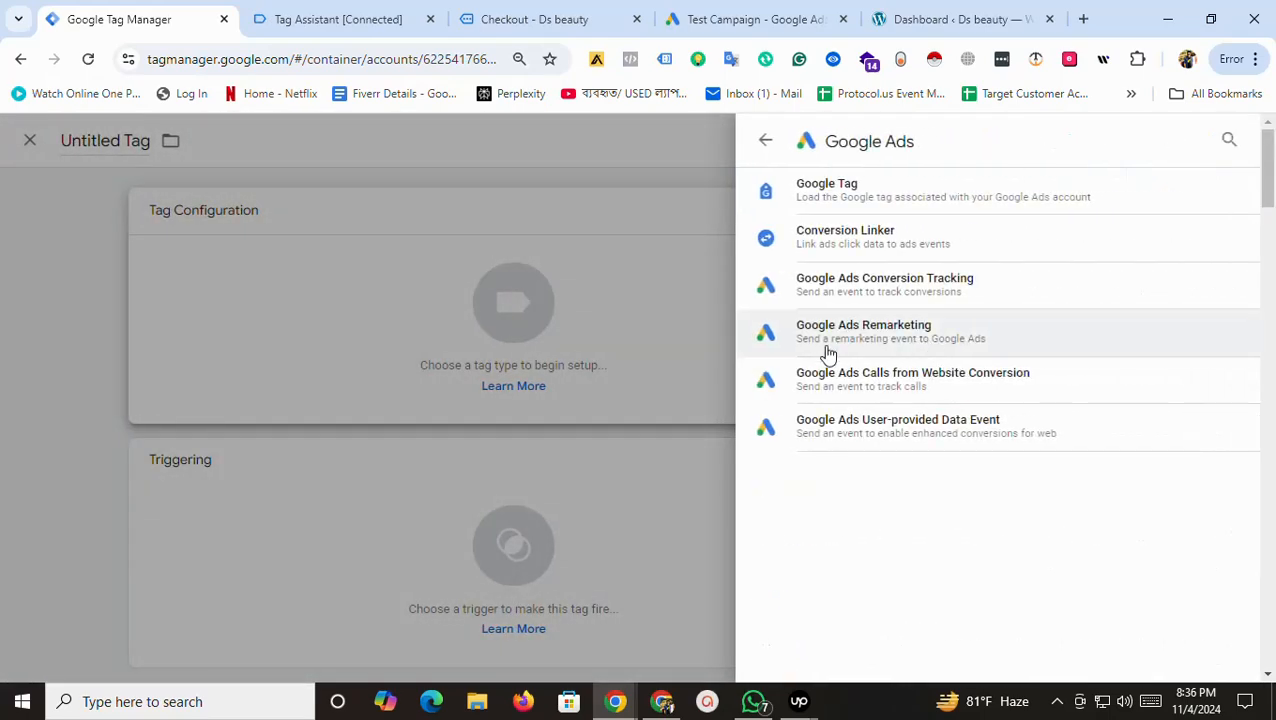
pyautogui.click(868, 289)
pyautogui.click(427, 416)
pyautogui.scroll(-1, 396, 461)
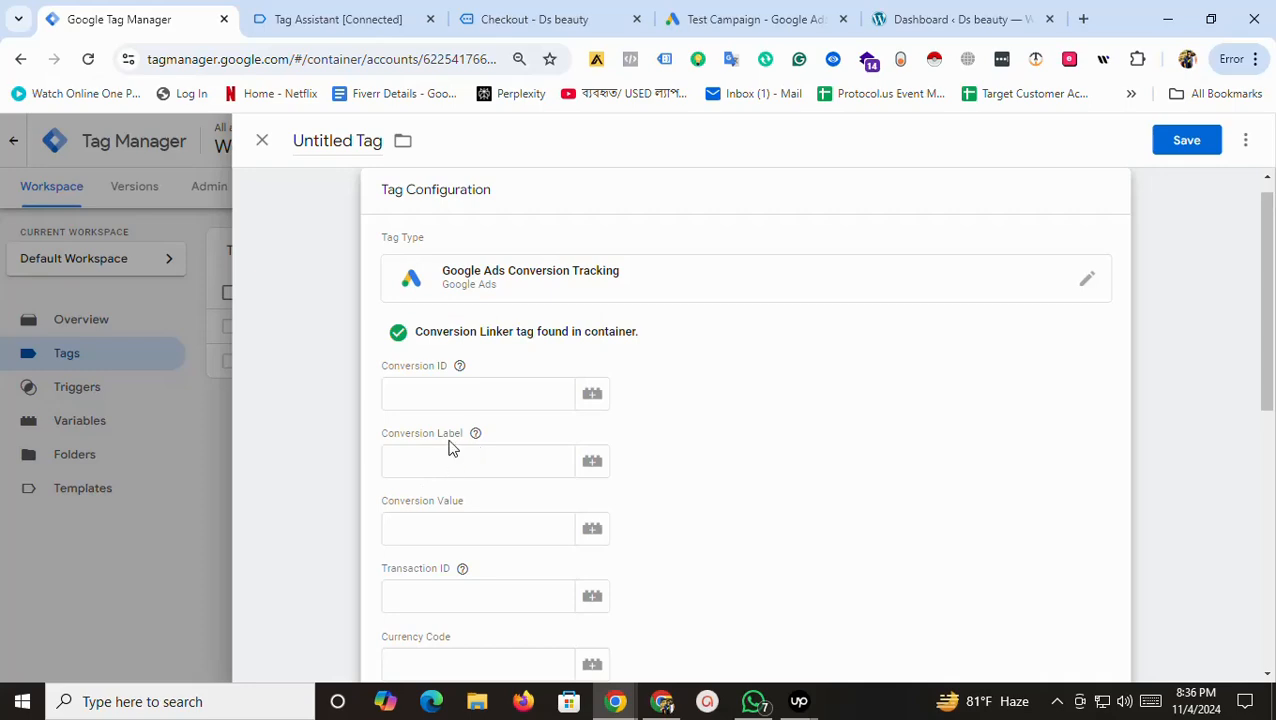
# Copy the conversion ID from the Google Ads Tag Manager instructions and enter it as the conversion tracking tag's Conversion ID.
pyautogui.click(720, 17)
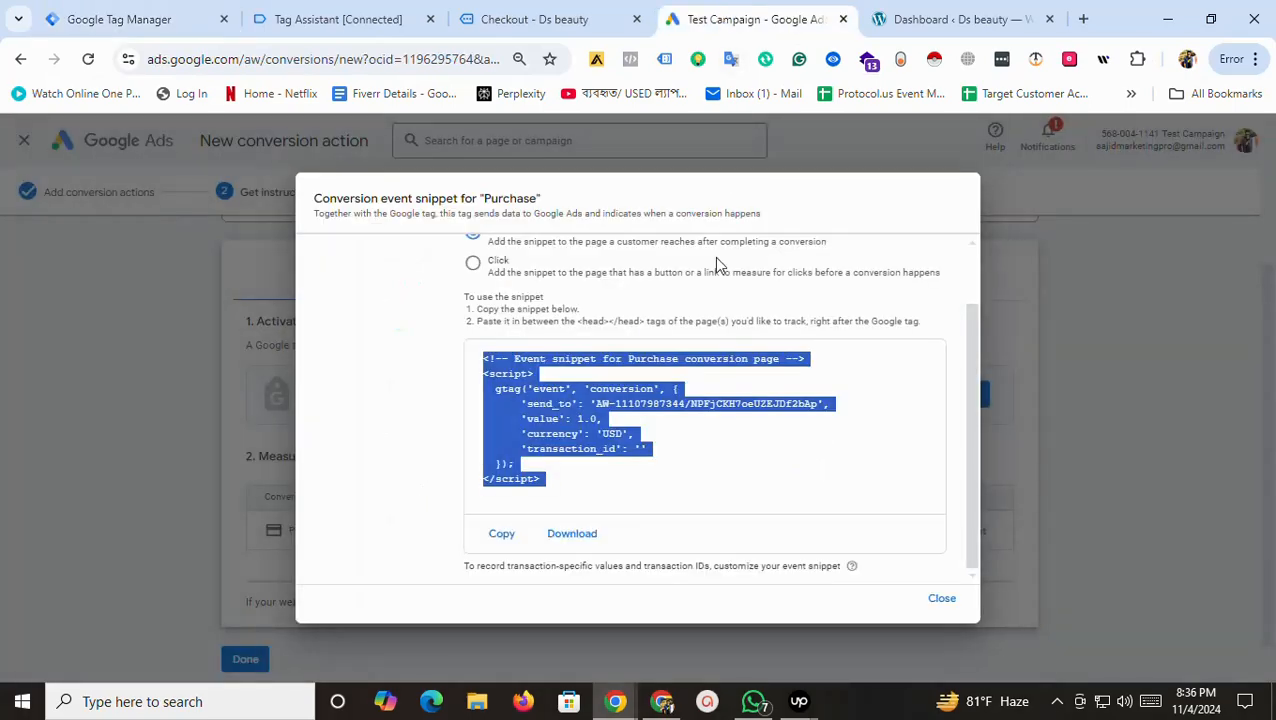
pyautogui.click(944, 601)
pyautogui.click(877, 284)
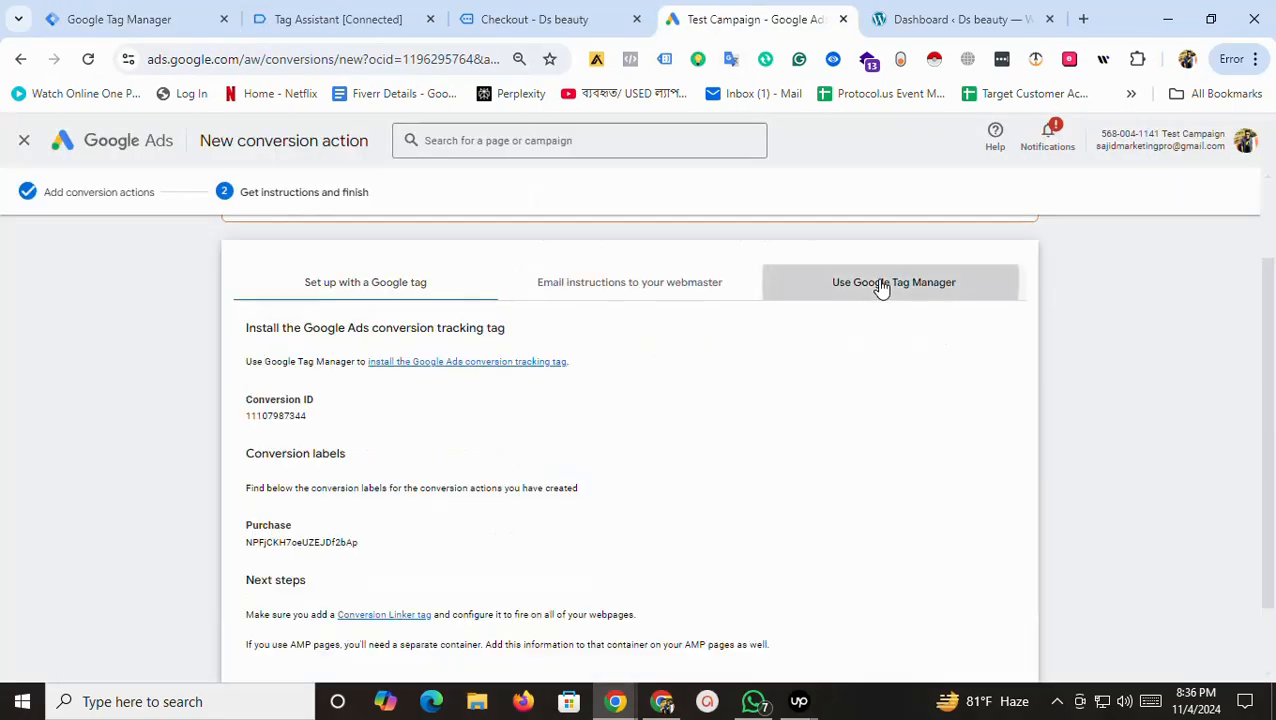
pyautogui.scroll(-1, 1272, 470)
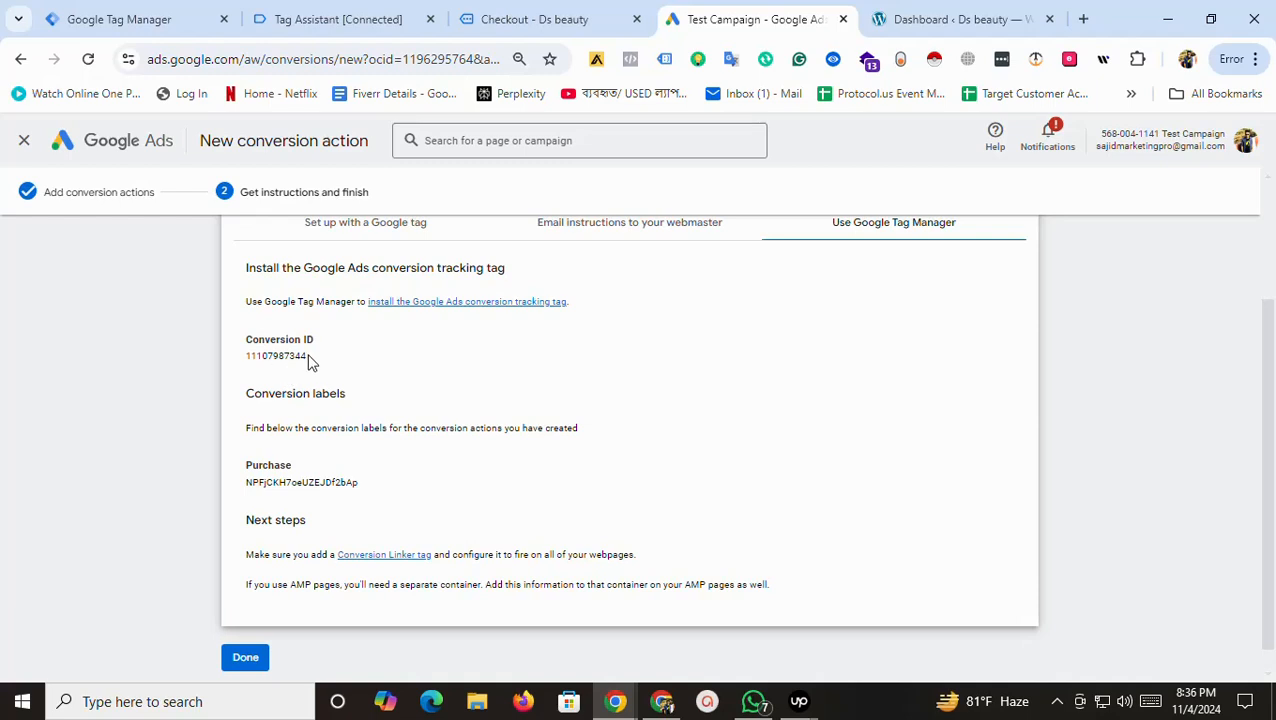
pyautogui.moveTo(319, 357); pyautogui.dragTo(247, 364)
pyautogui.doubleClick(249, 368)
pyautogui.hotkey('ctrl', 'c')
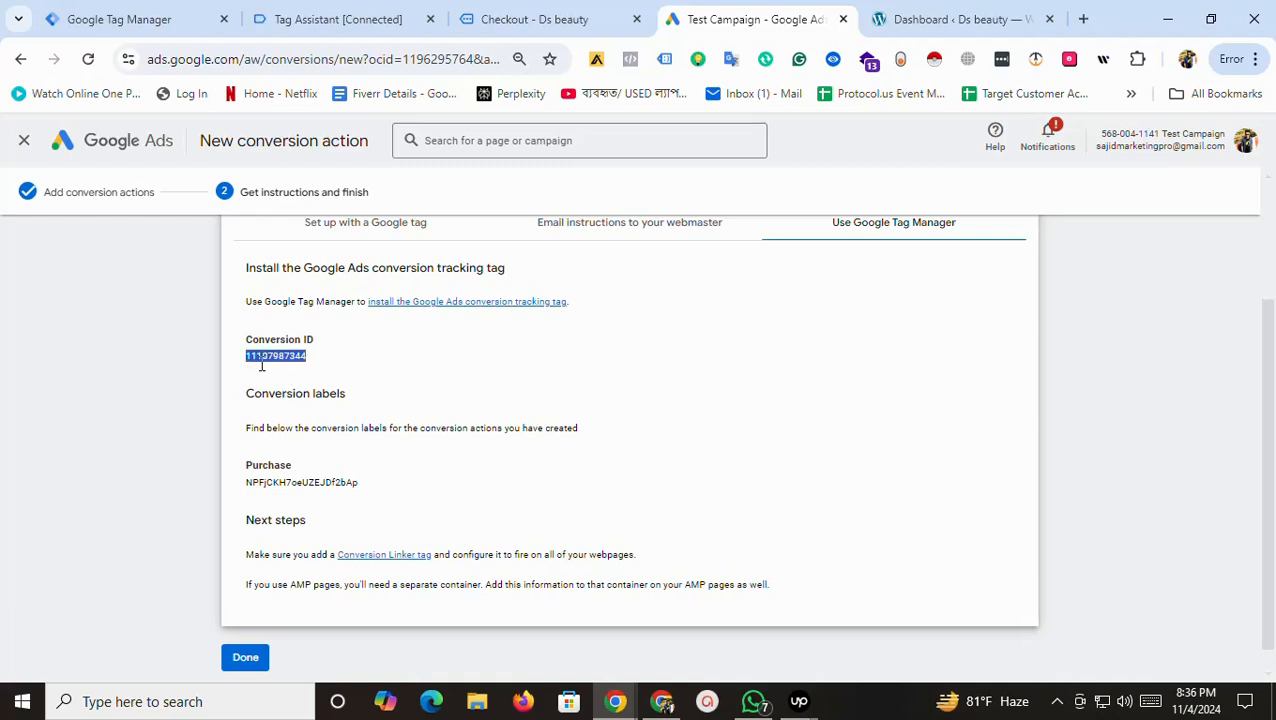
pyautogui.click(188, 10)
pyautogui.click(441, 390)
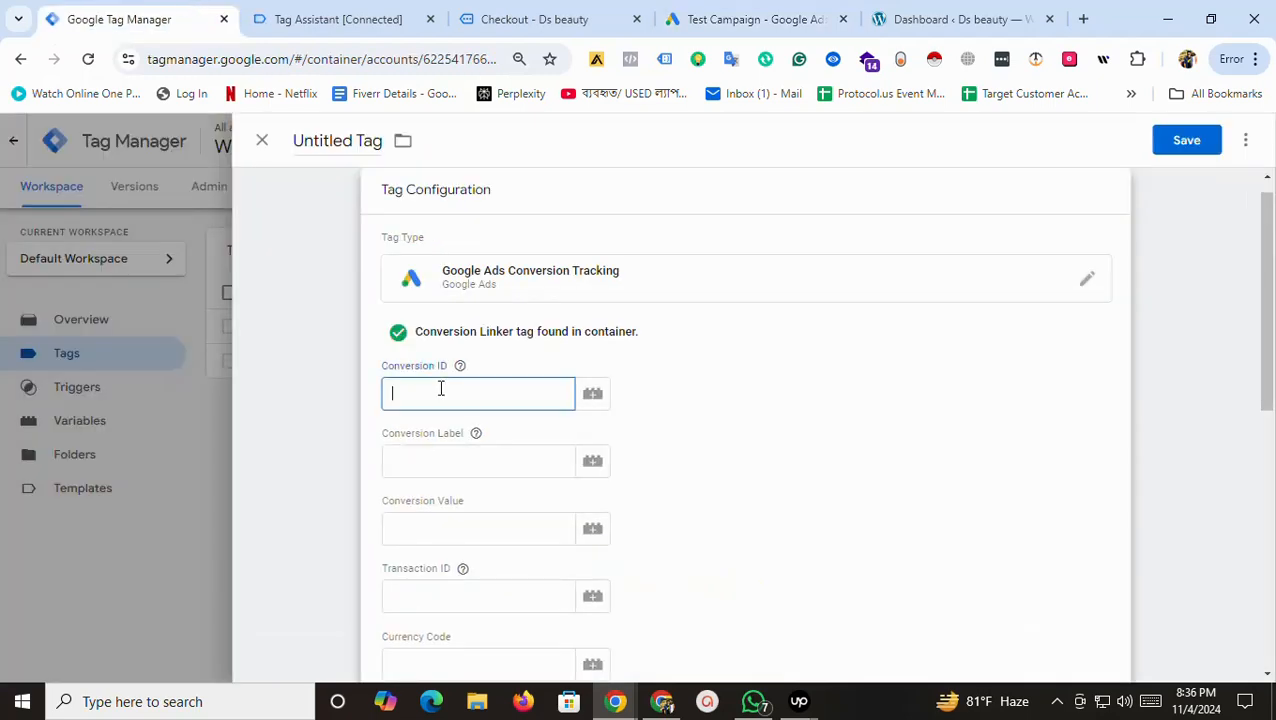
pyautogui.hotkey('ctrl', 'v')
# Copy the Purchase conversion label from the Google Ads instructions and enter it as the Tag Manager tag's Conversion Label.
pyautogui.click(441, 463)
pyautogui.hotkey('ctrl', 'shift', 'Tab')
pyautogui.hotkey('ctrl', 'shift', 'Tab')
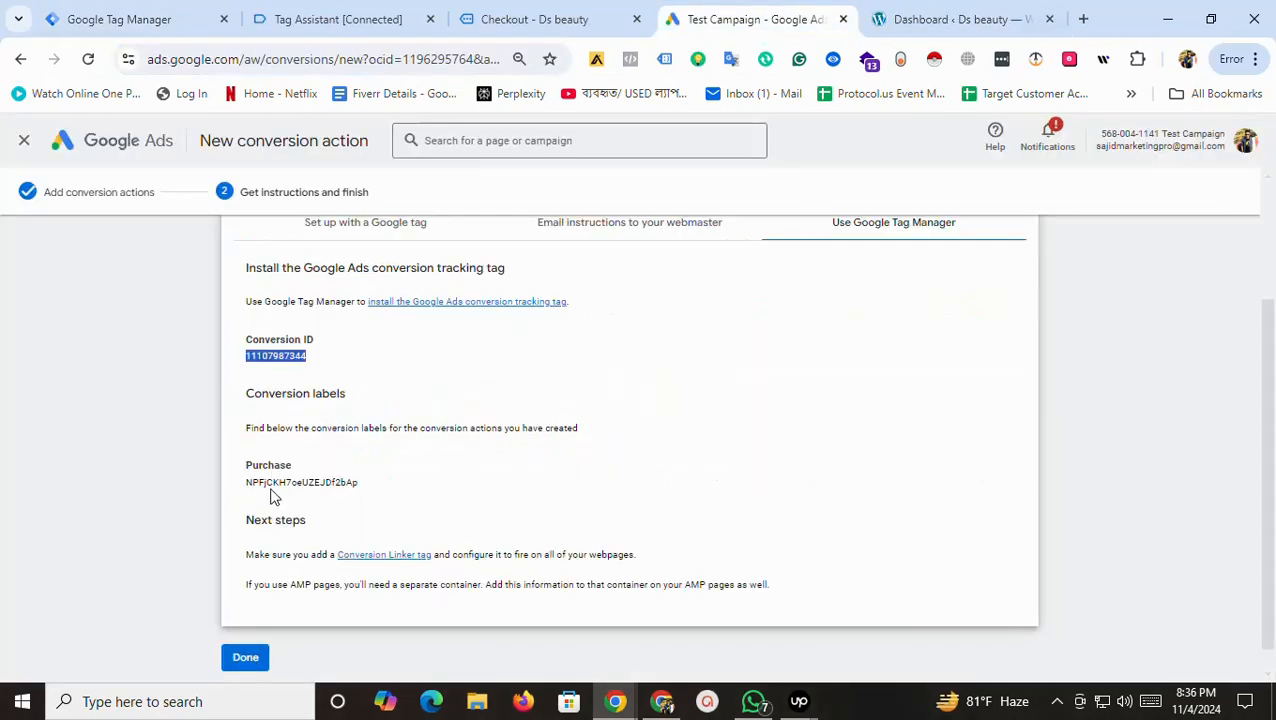
pyautogui.doubleClick(271, 482)
pyautogui.hotkey('ctrl', 'c')
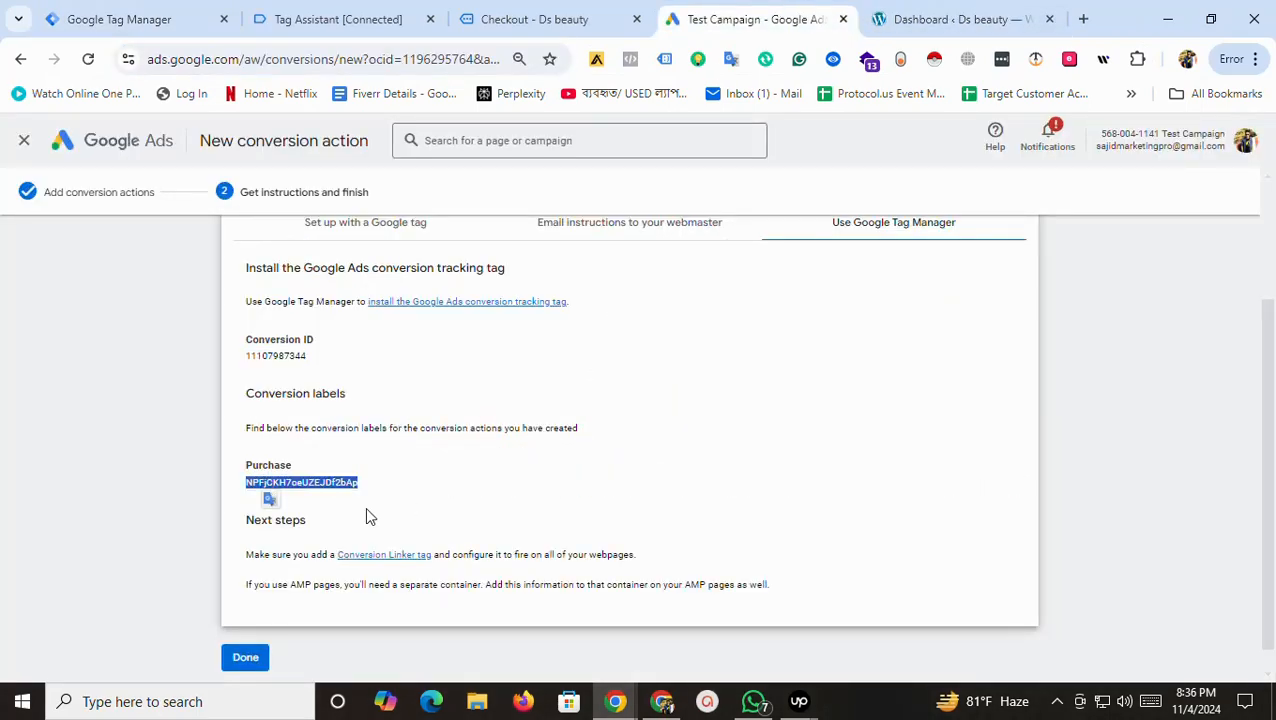
pyautogui.click(114, 19)
pyautogui.hotkey('ctrl', 'v')
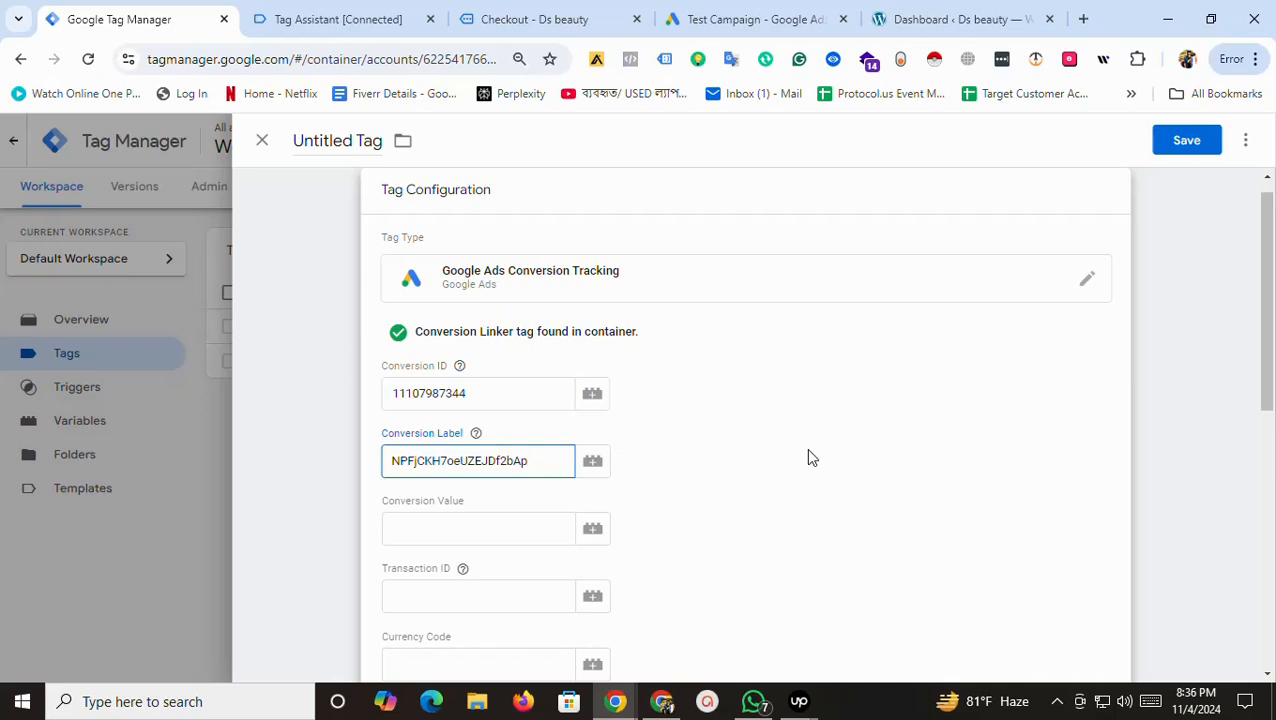
# Set the tag's Conversion Value to the dlv-value variable and its Transaction ID to the dlv- transaction id variable.
pyautogui.scroll(-2, 995, 460)
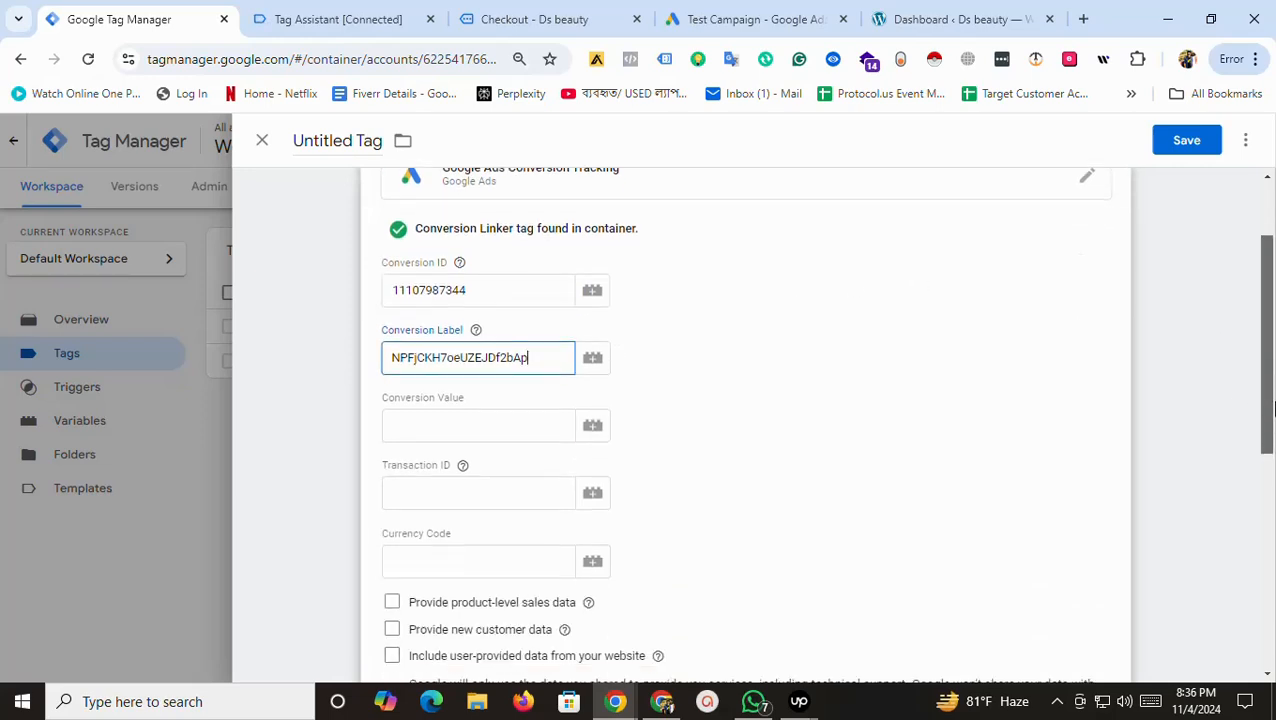
pyautogui.click(448, 340)
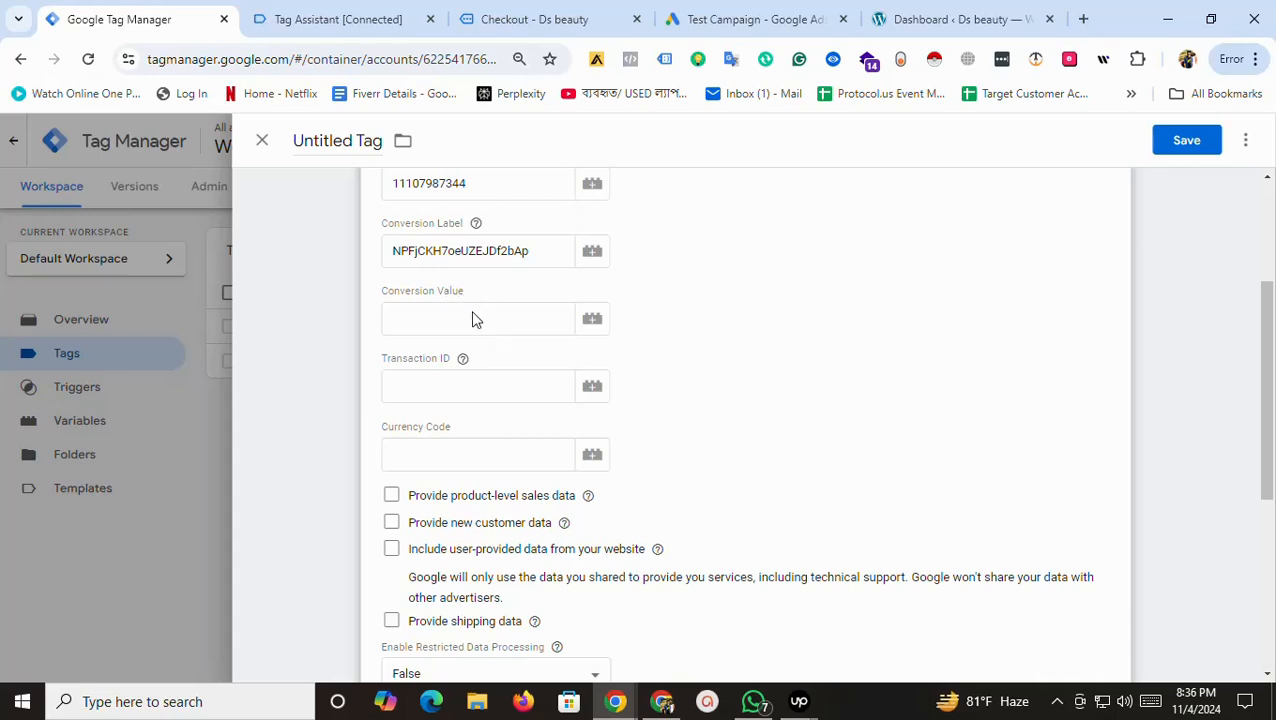
pyautogui.click(594, 322)
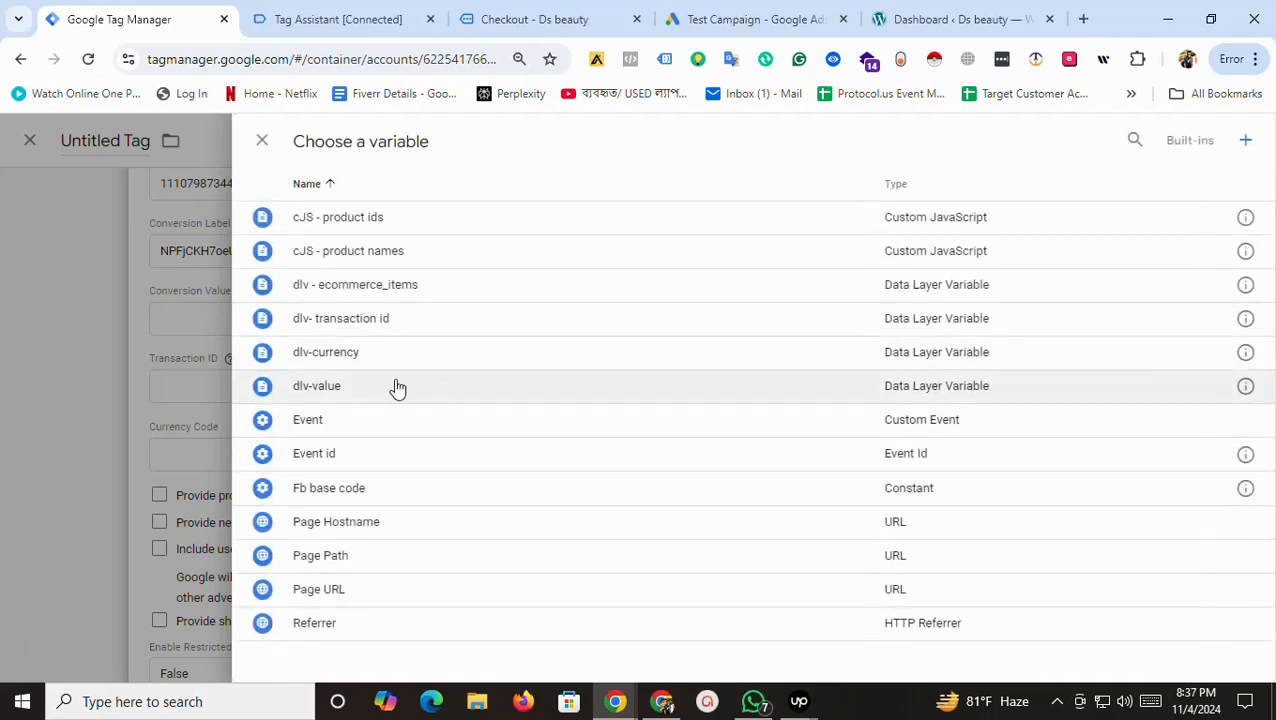
pyautogui.click(340, 396)
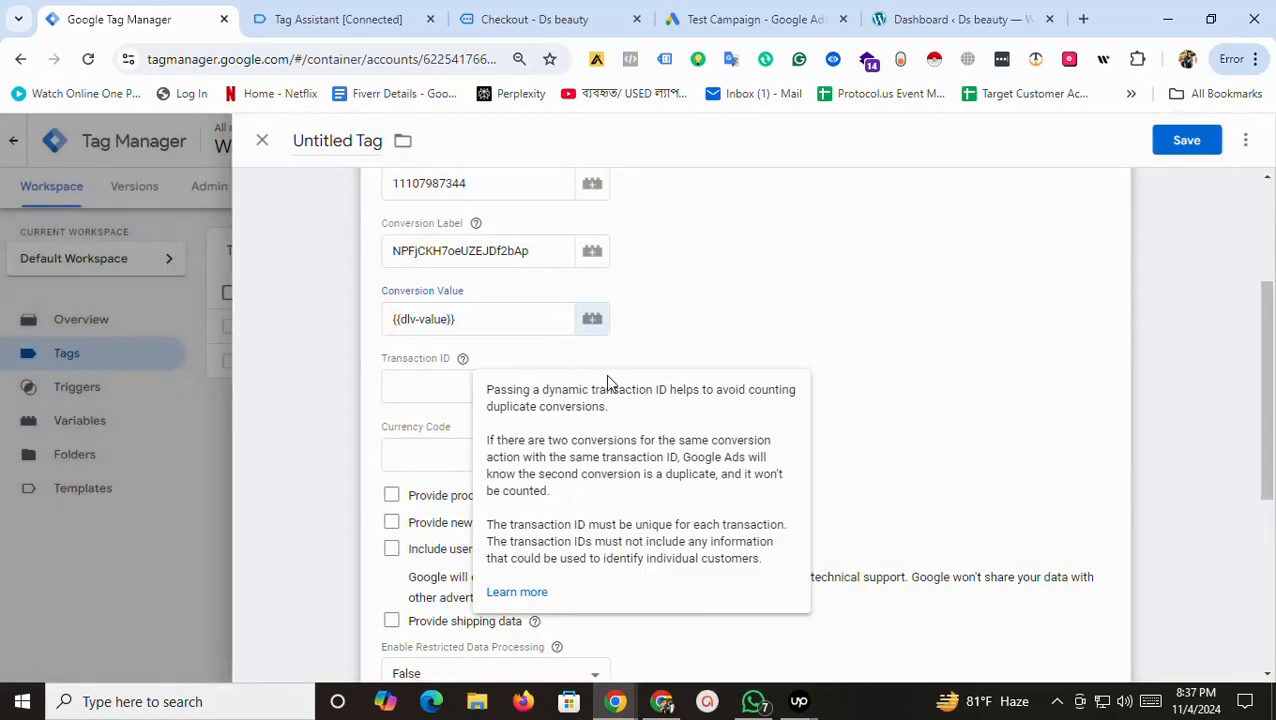
pyautogui.click(594, 392)
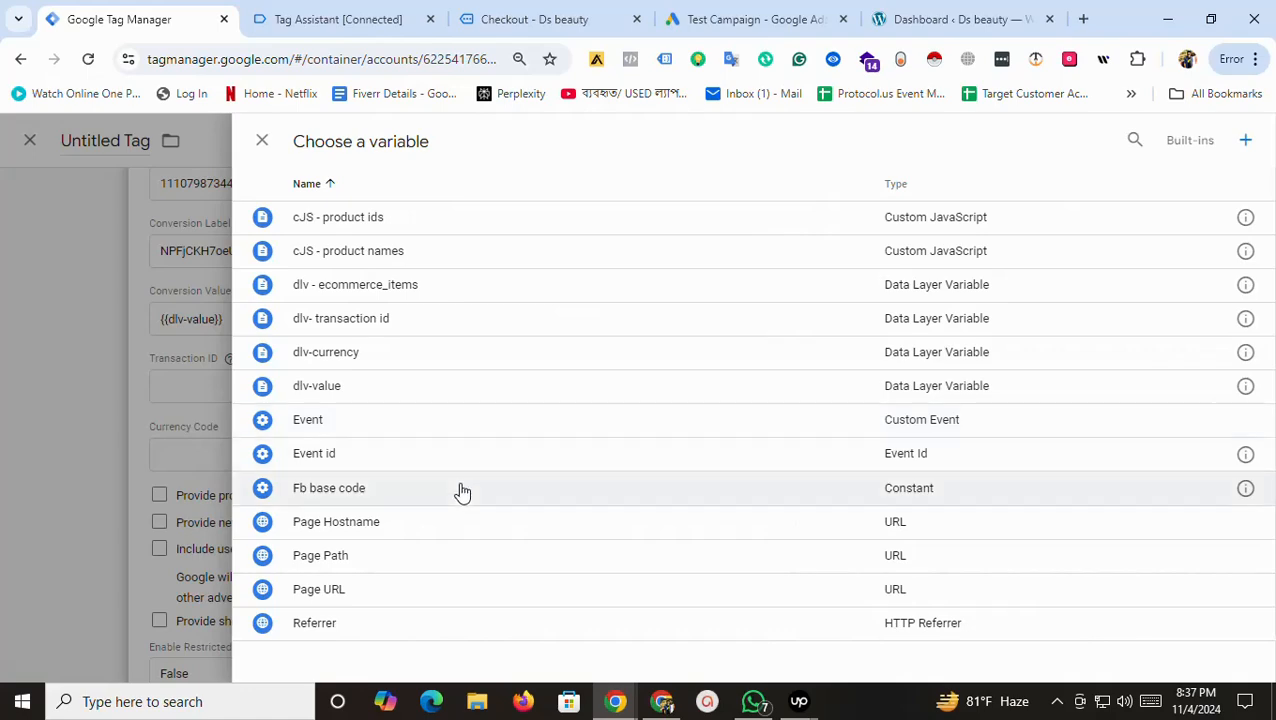
pyautogui.click(347, 320)
# Set the conversion tracking tag's Currency Code to the dlv-currency variable.
pyautogui.scroll(-3, 570, 365)
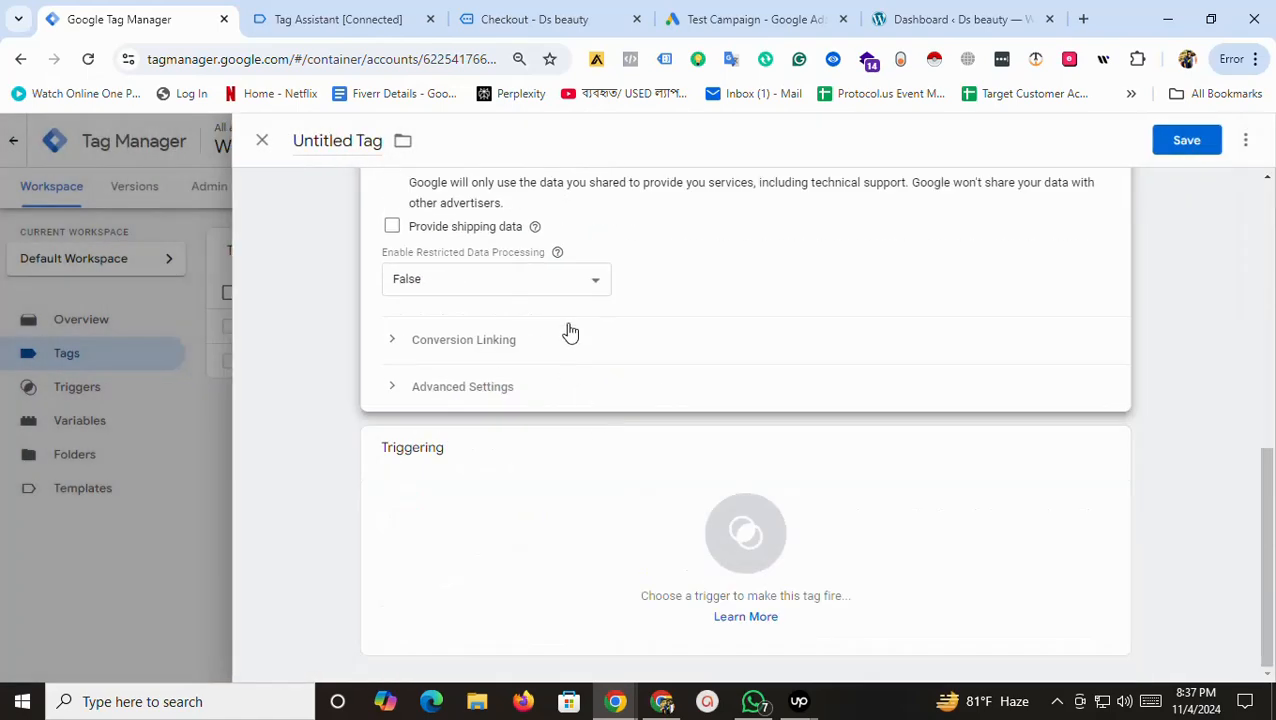
pyautogui.scroll(5, 570, 340)
pyautogui.scroll(-3, 1262, 360)
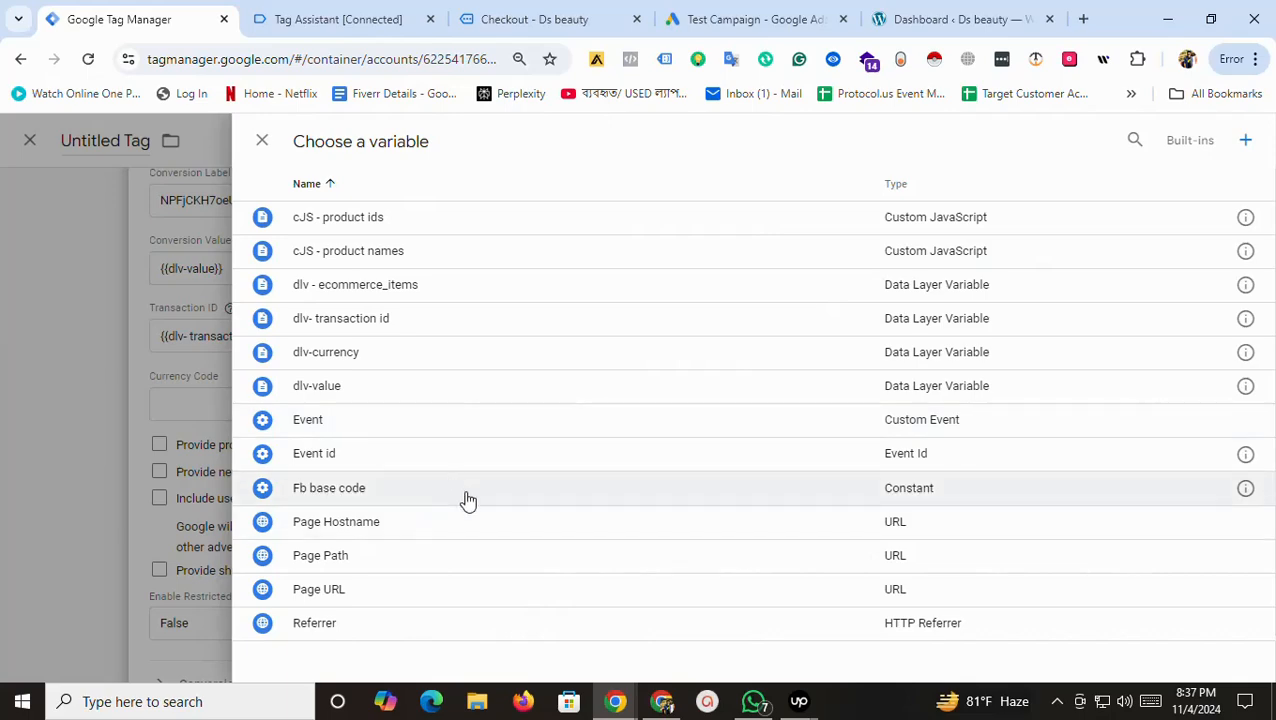
pyautogui.click(349, 356)
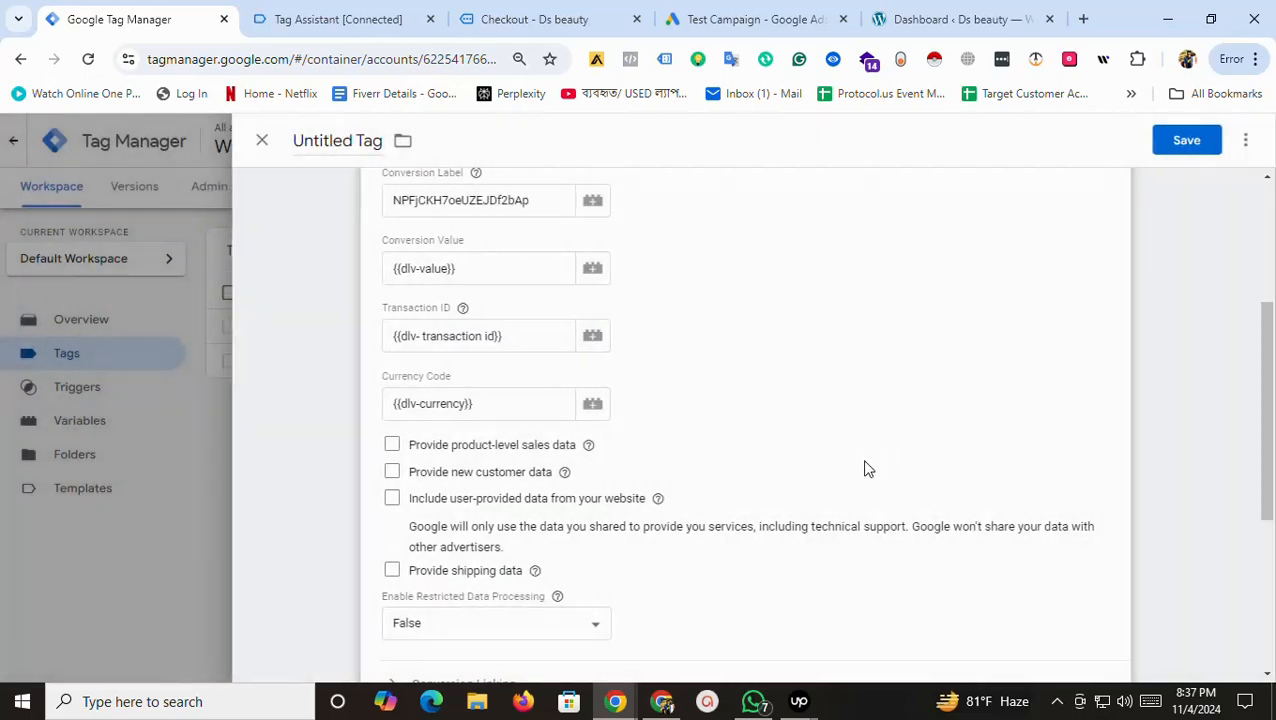
# Add Event-purchase as the firing trigger of the Google Ads conversion tracking tag.
pyautogui.scroll(3, 604, 384)
pyautogui.scroll(-2, 1248, 332)
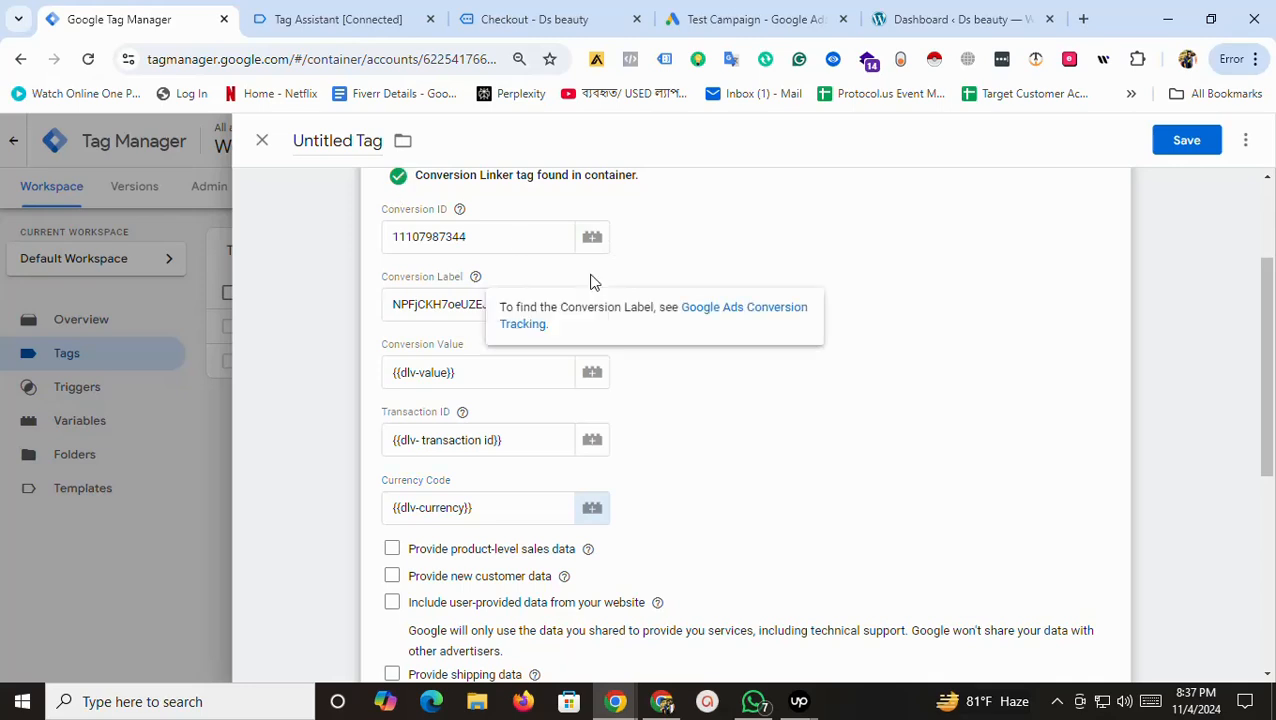
pyautogui.scroll(-5, 1272, 407)
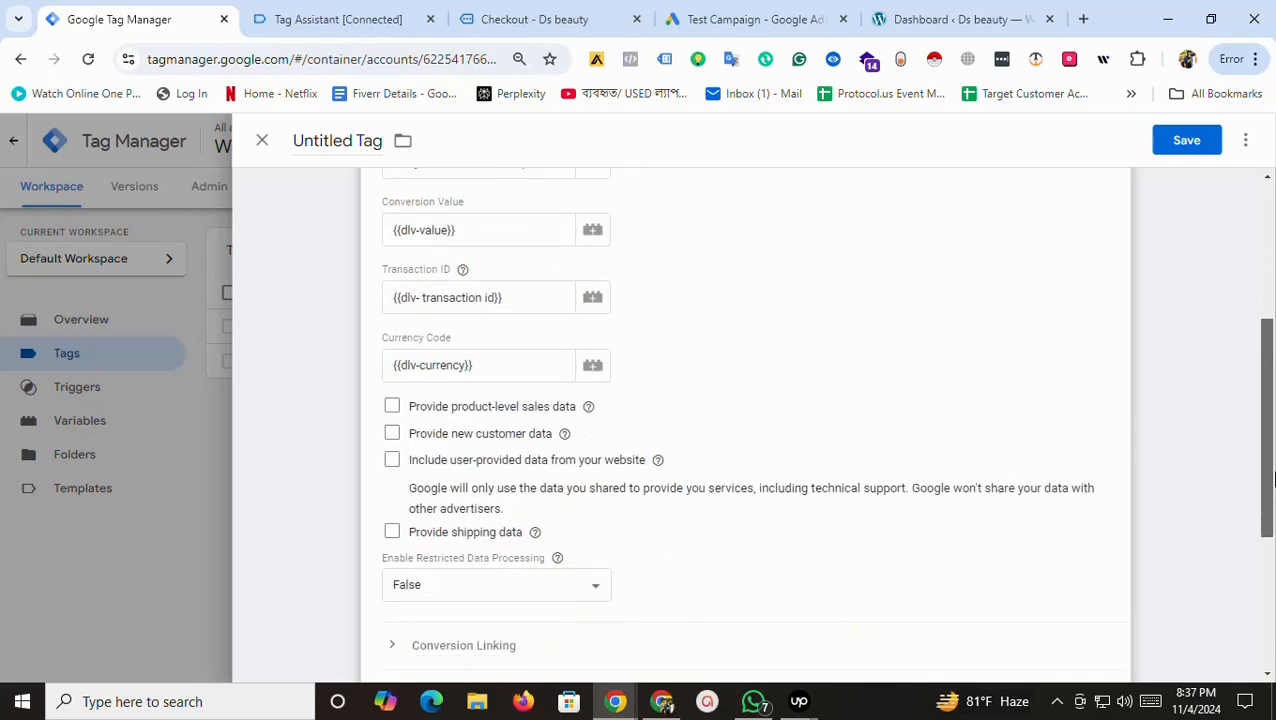
pyautogui.click(585, 539)
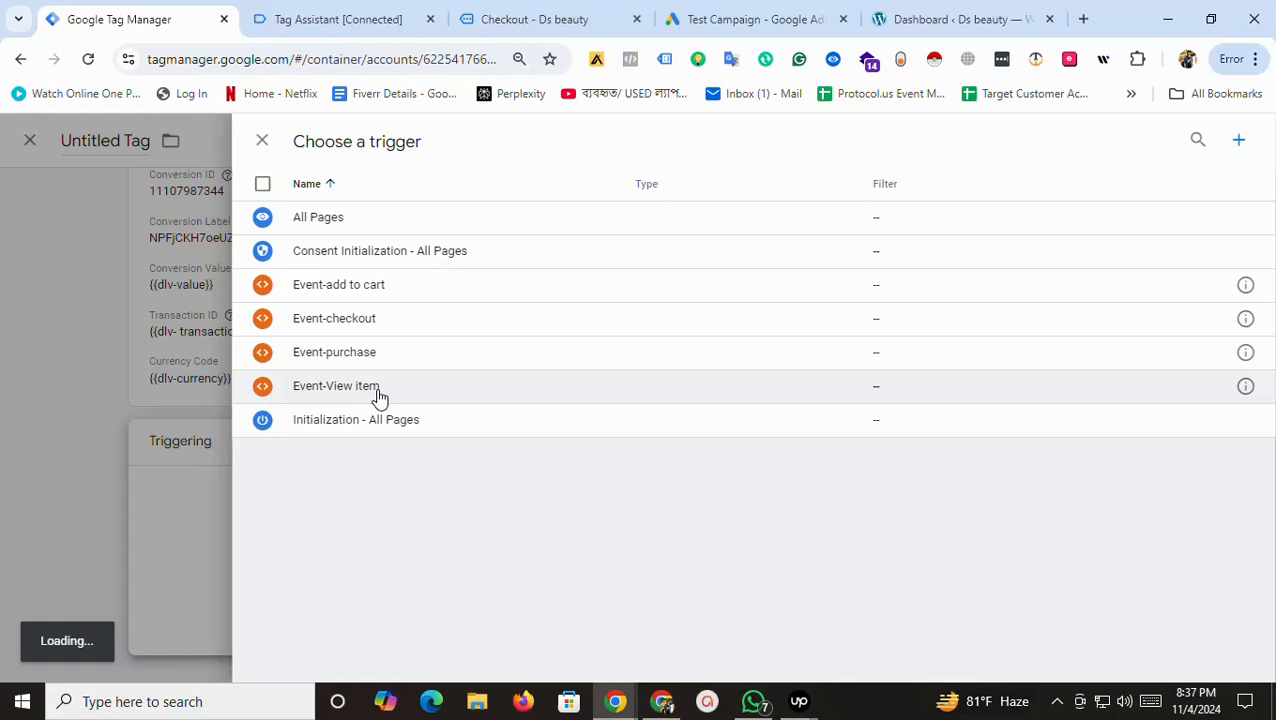
pyautogui.click(320, 356)
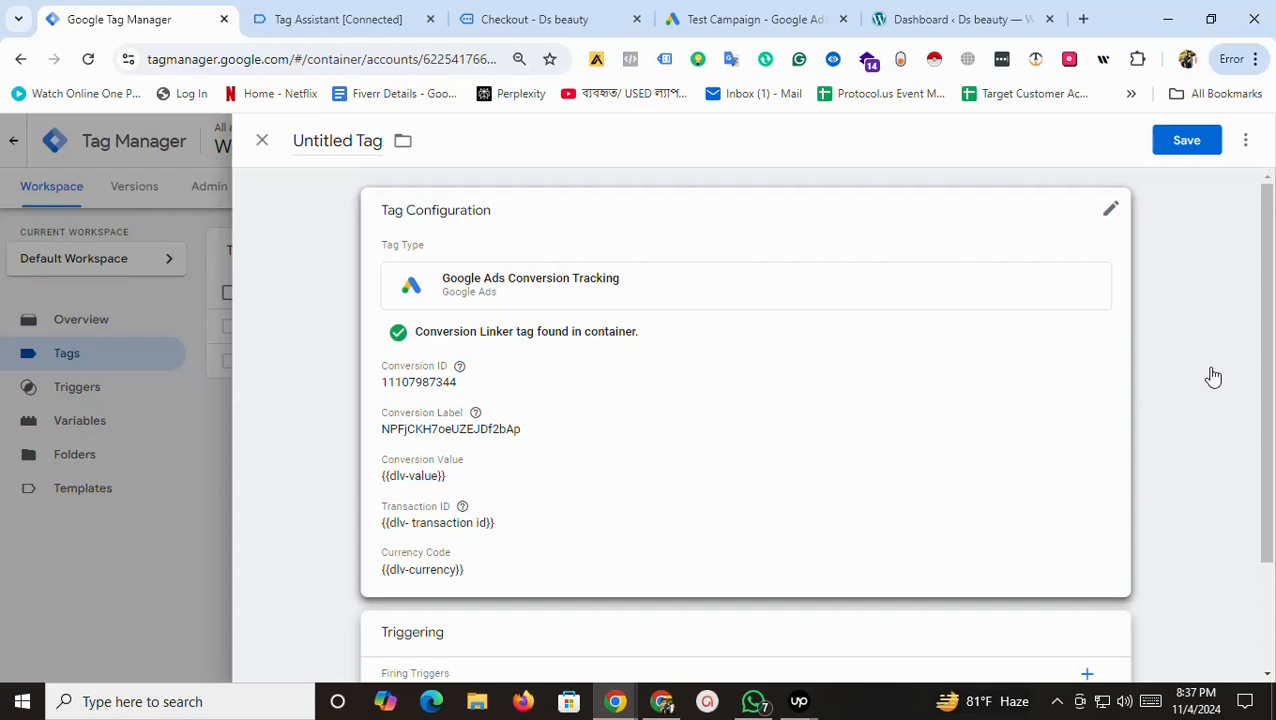
pyautogui.scroll(-2, 1150, 420)
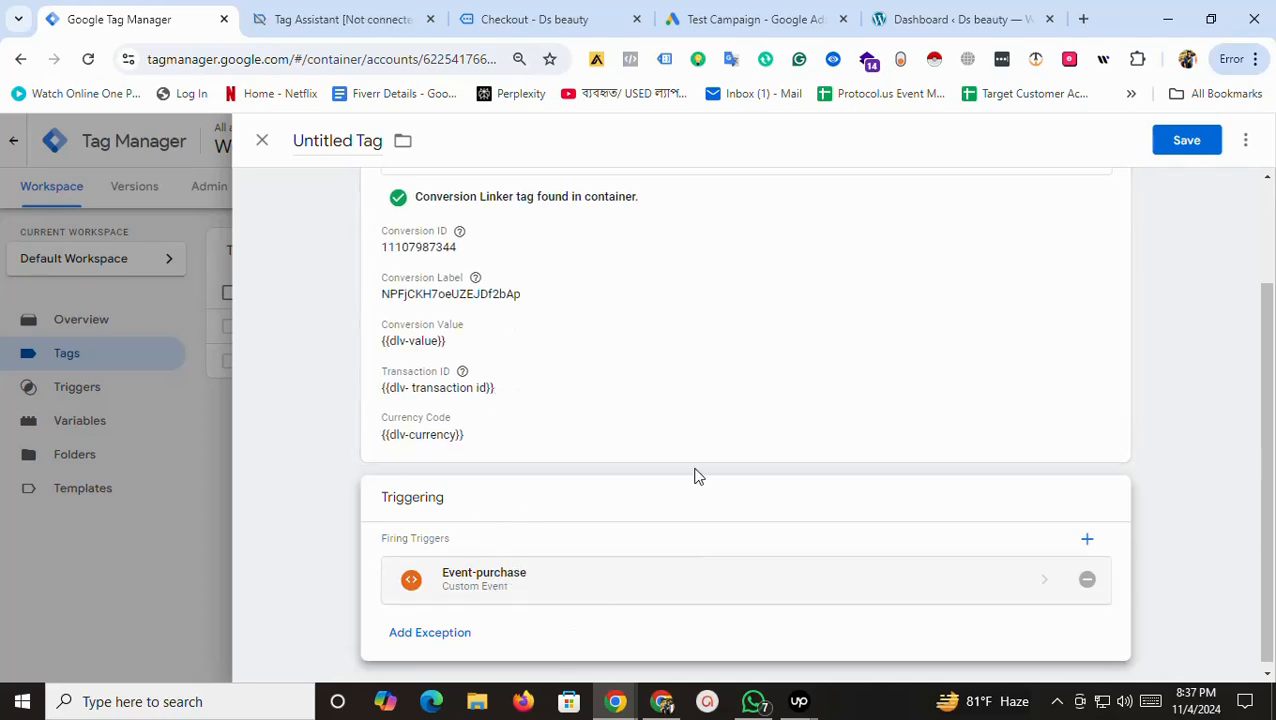
# Name the tag Google ad-purchase-tag and save it.
pyautogui.scroll(2, 705, 470)
pyautogui.doubleClick(312, 141)
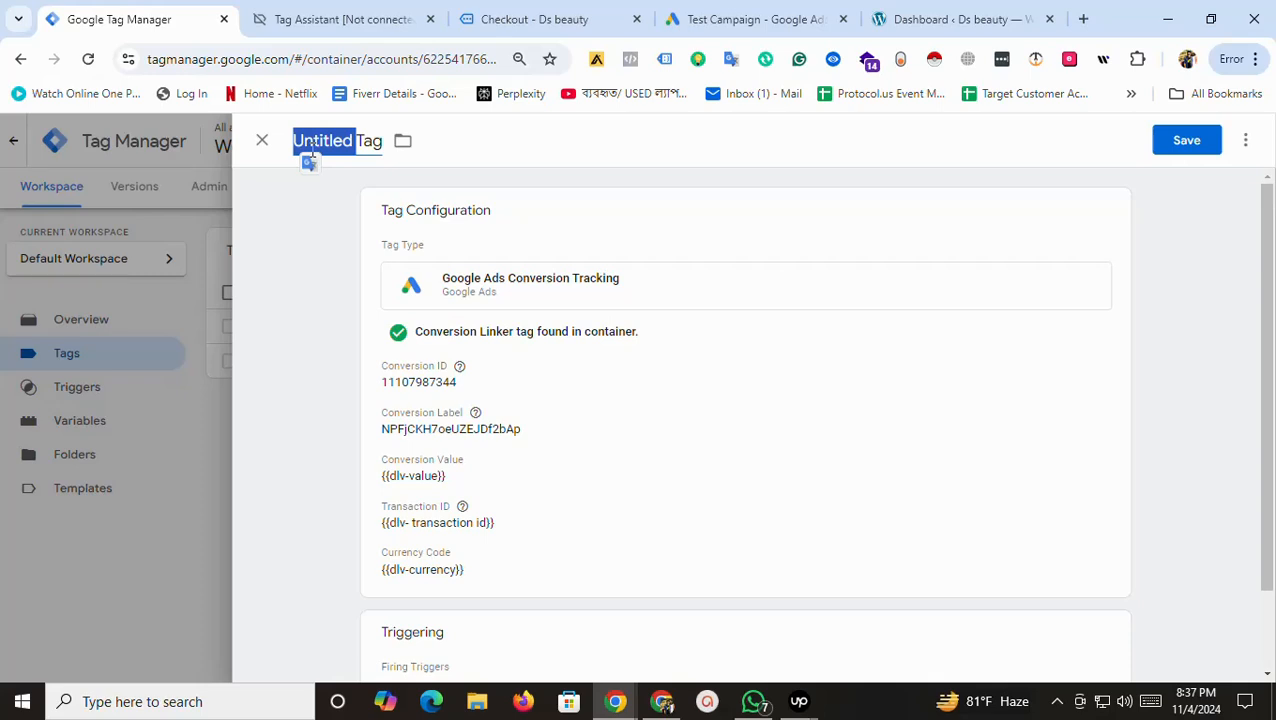
pyautogui.tripleClick(312, 148)
pyautogui.press('BackSpace')
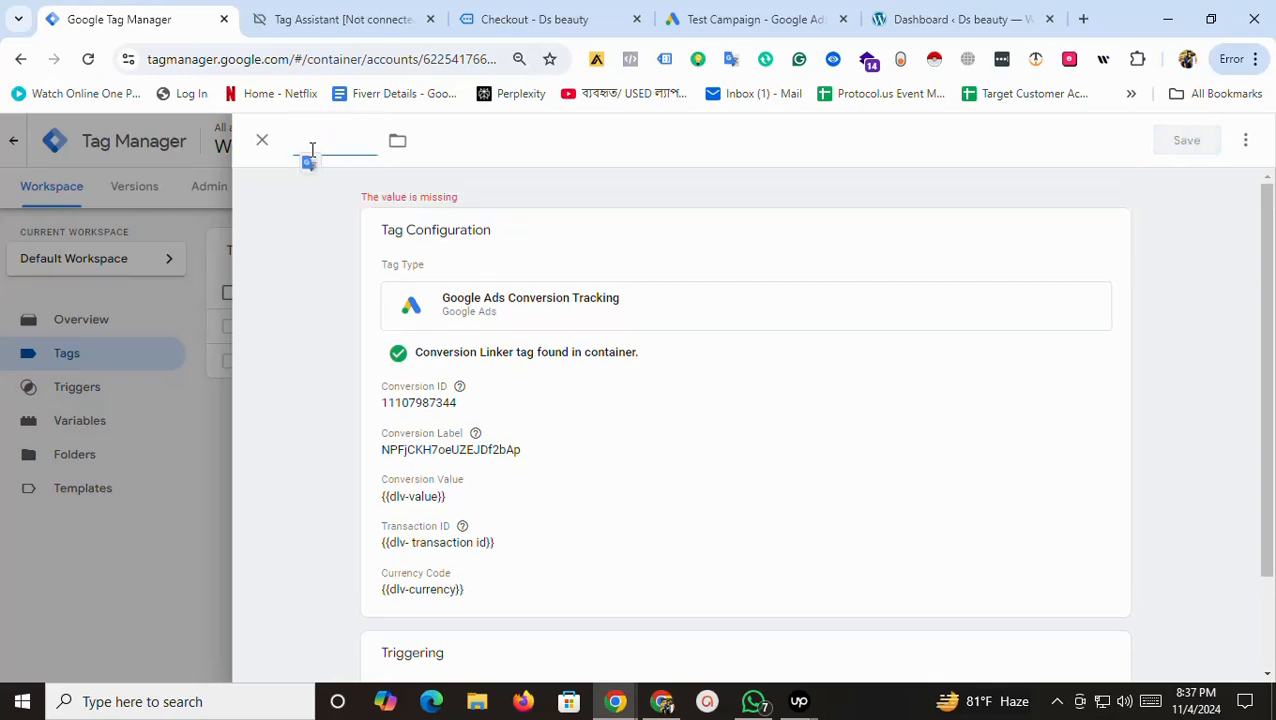
pyautogui.write('Google a')
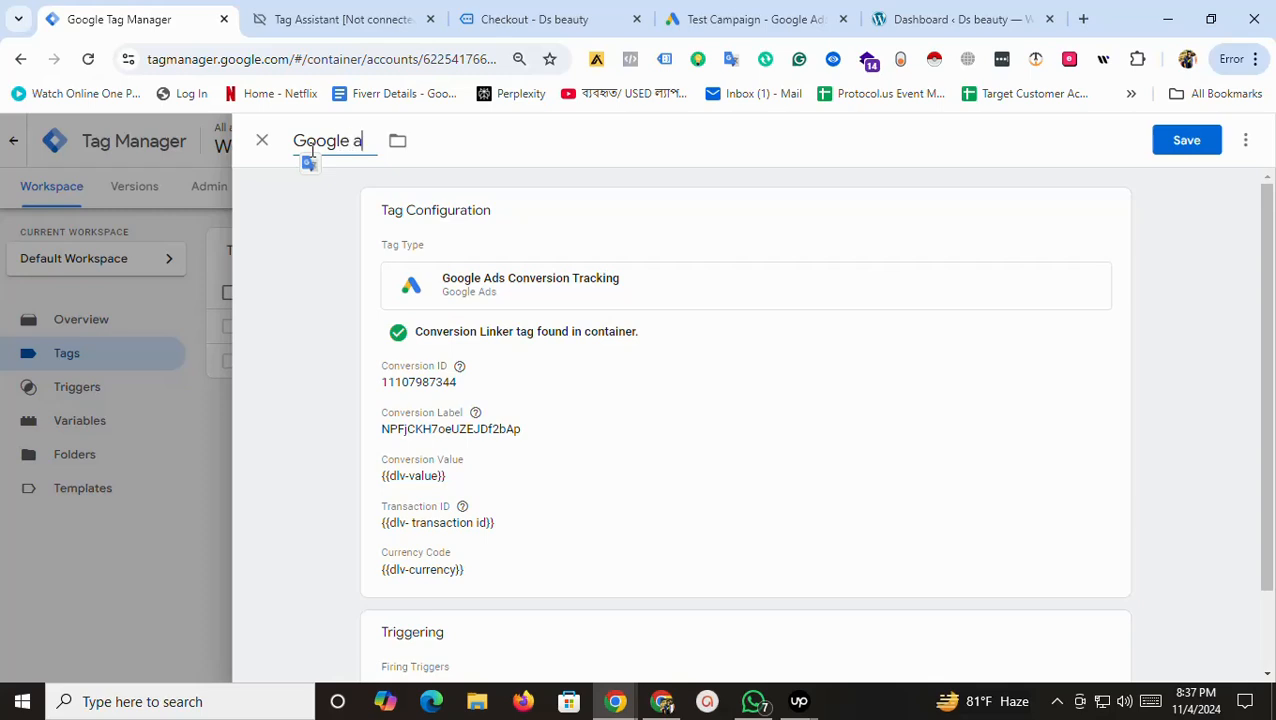
pyautogui.write('d-purchas')
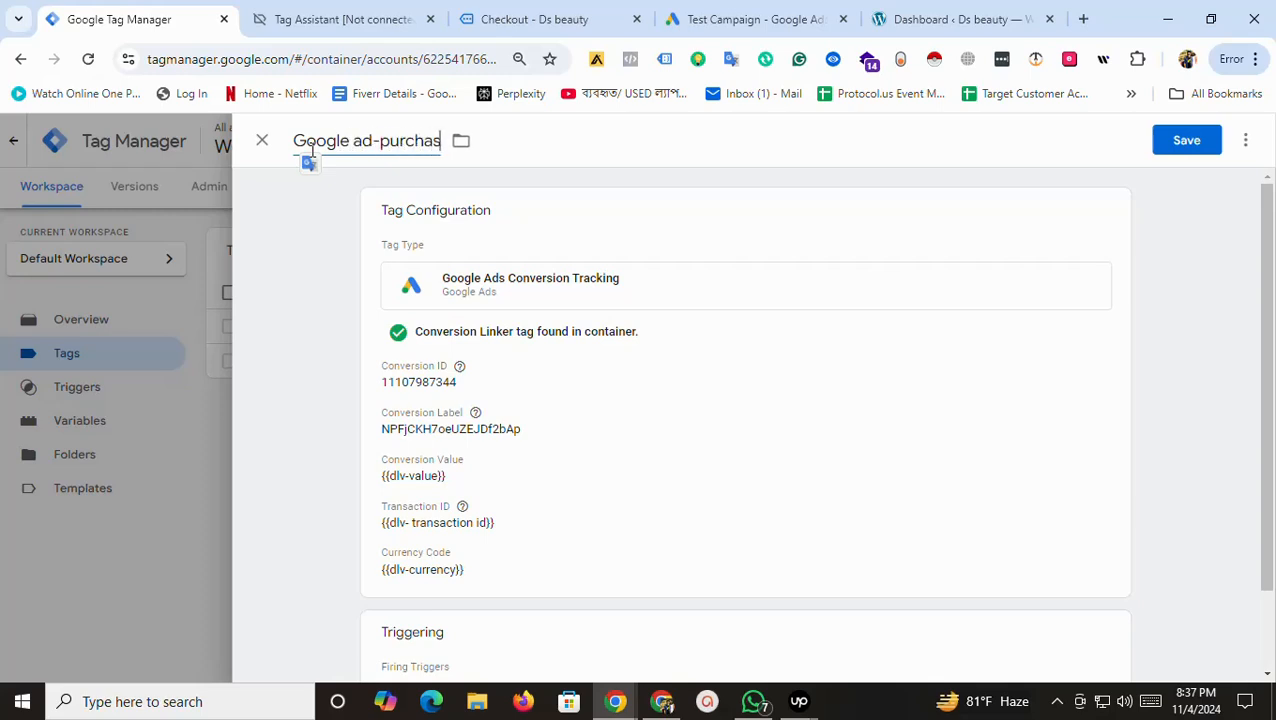
pyautogui.write('e-tag')
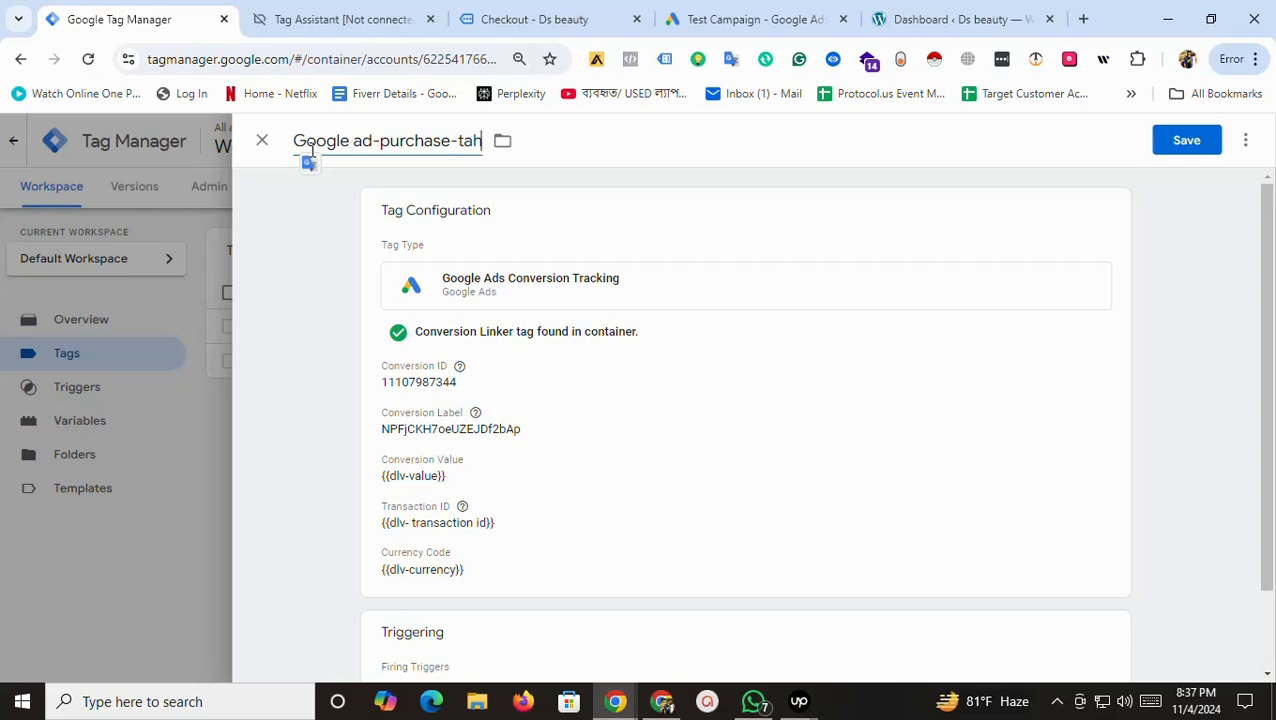
pyautogui.press('BackSpace')
pyautogui.write('g')
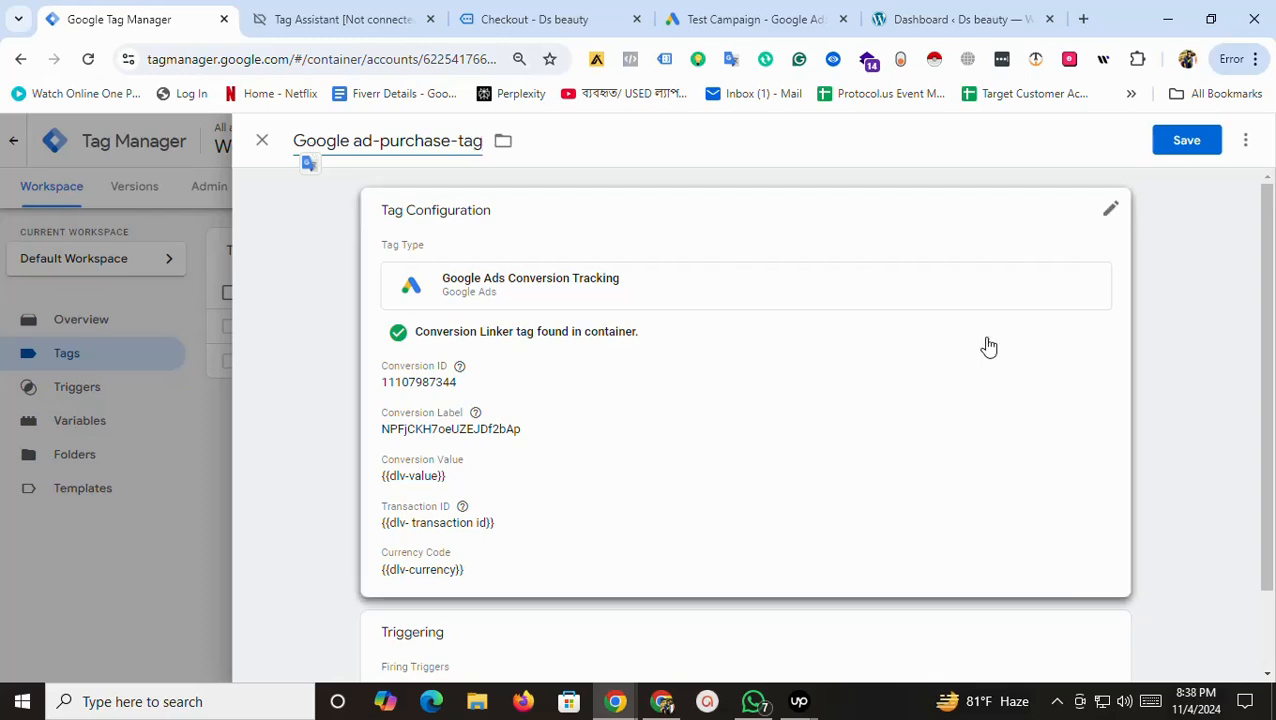
pyautogui.click(1194, 150)
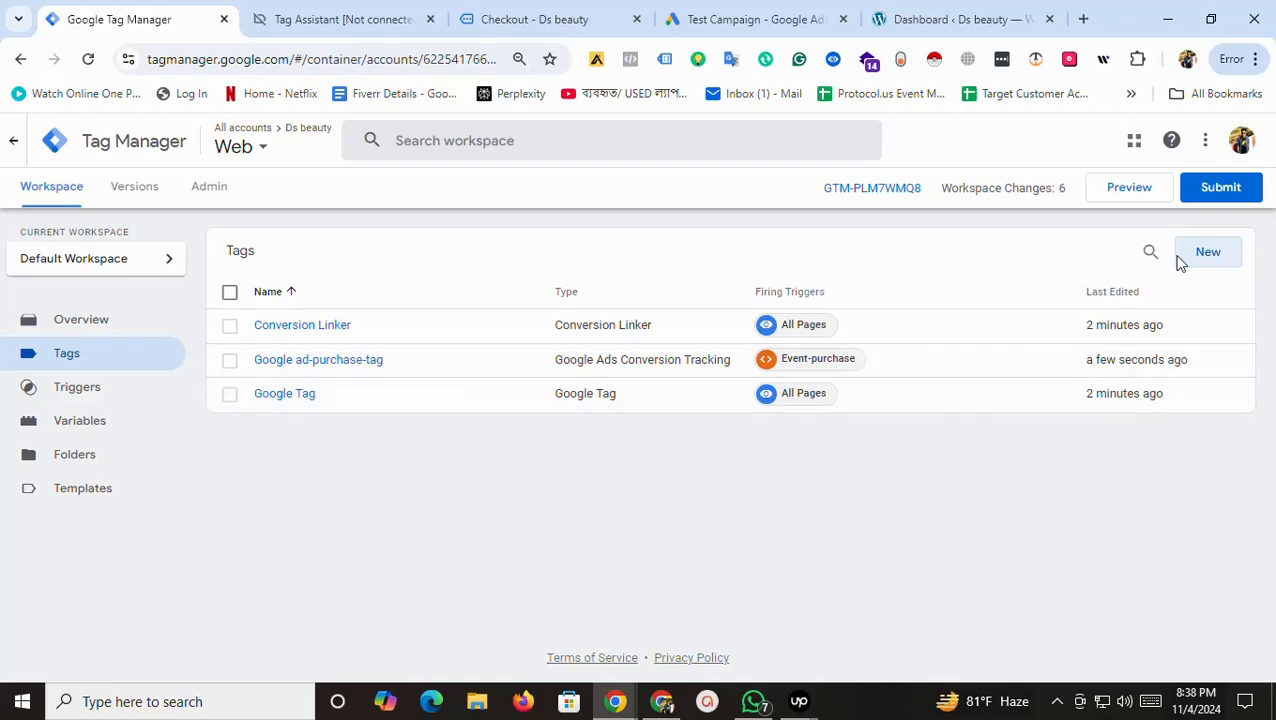
# View the workspace's Submit Changes form, close it without publishing, and finish the Purchase conversion action setup in Google Ads.
pyautogui.click(1222, 188)
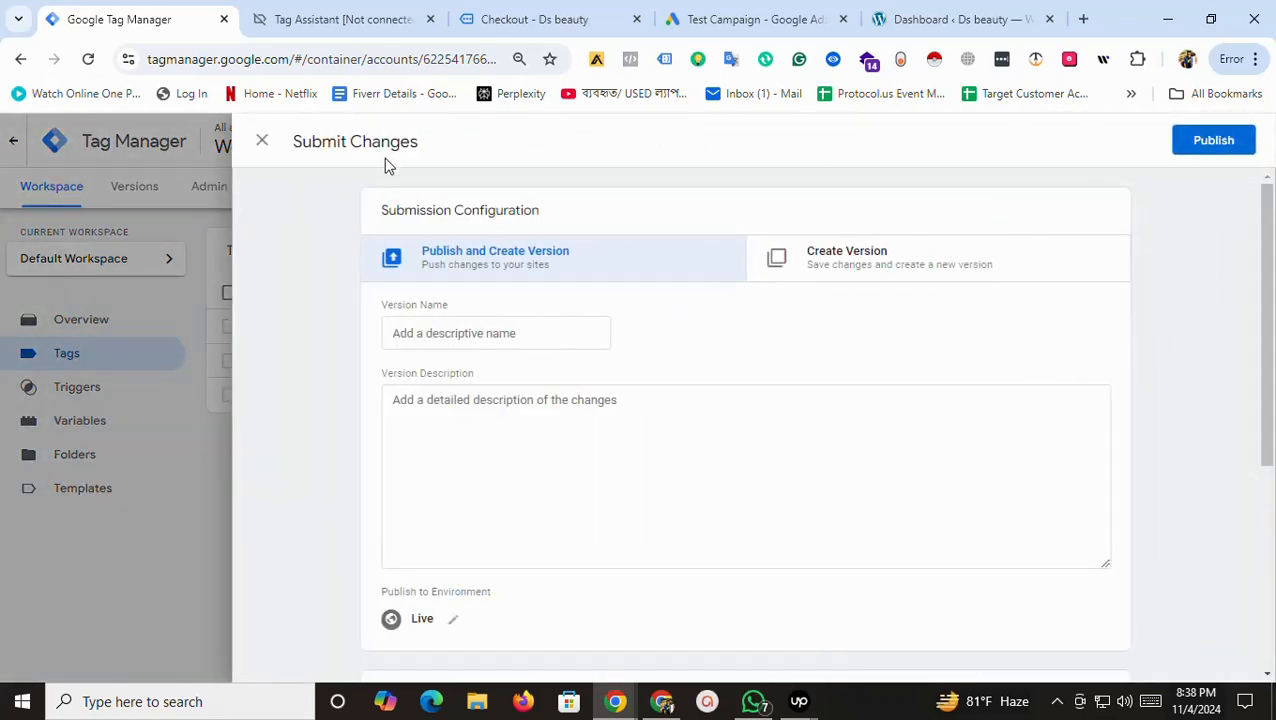
pyautogui.click(262, 141)
pyautogui.click(727, 30)
pyautogui.click(266, 659)
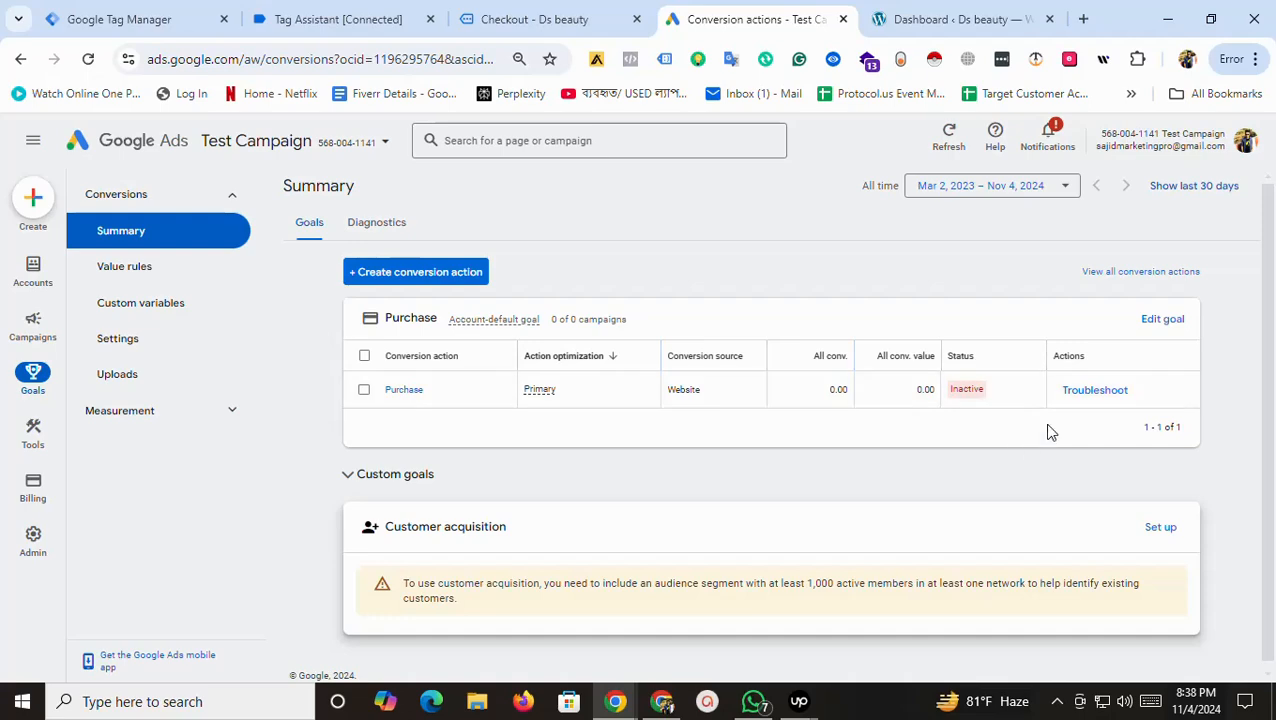
pyautogui.click(300, 19)
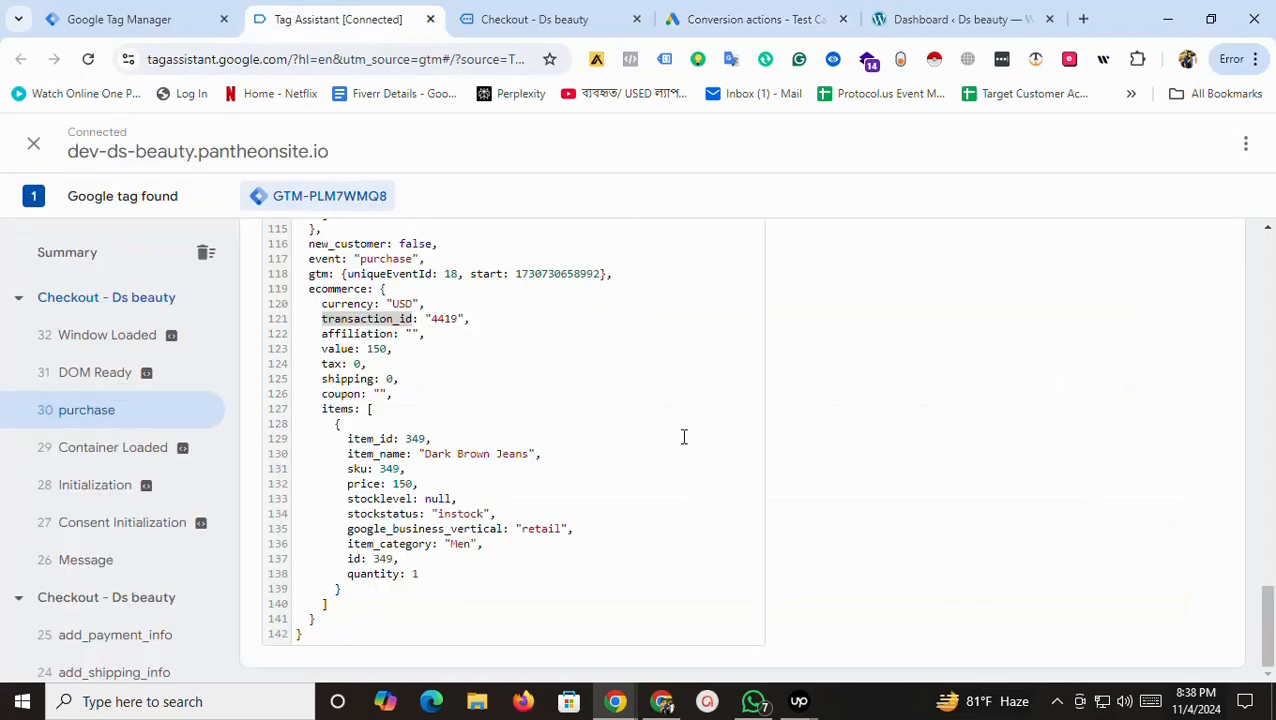
pyautogui.click(176, 8)
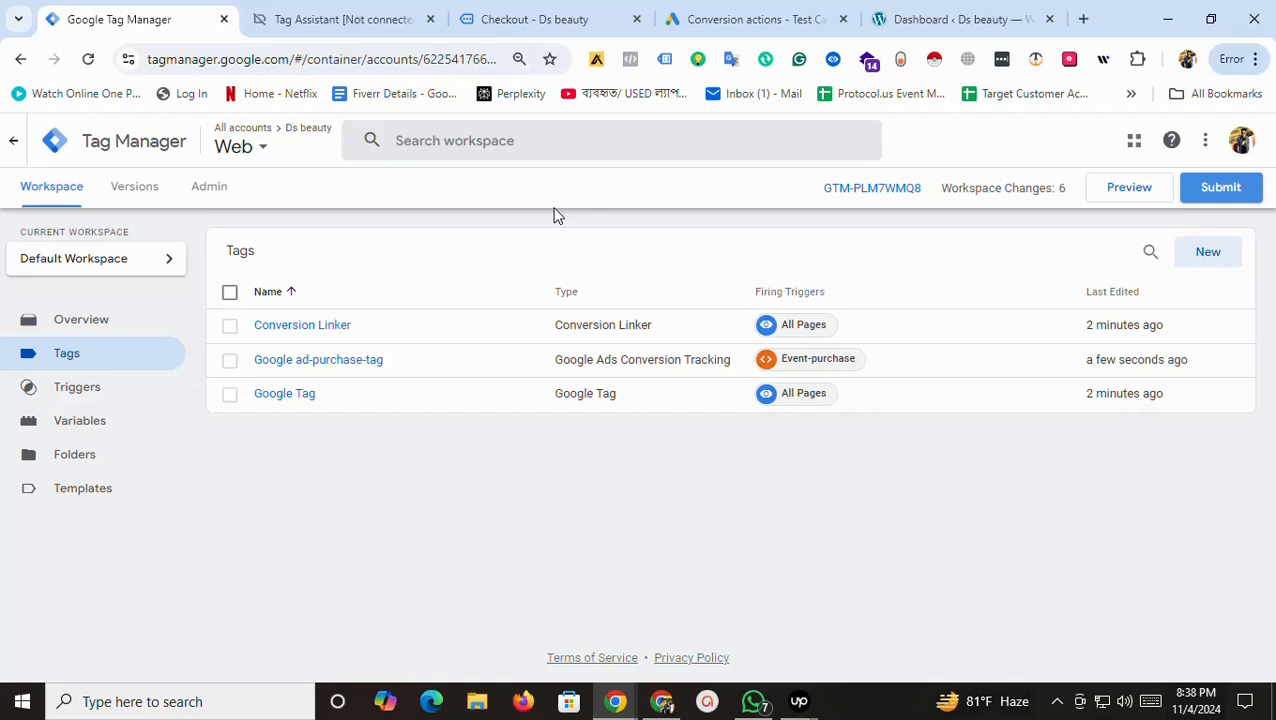
pyautogui.click(1057, 701)
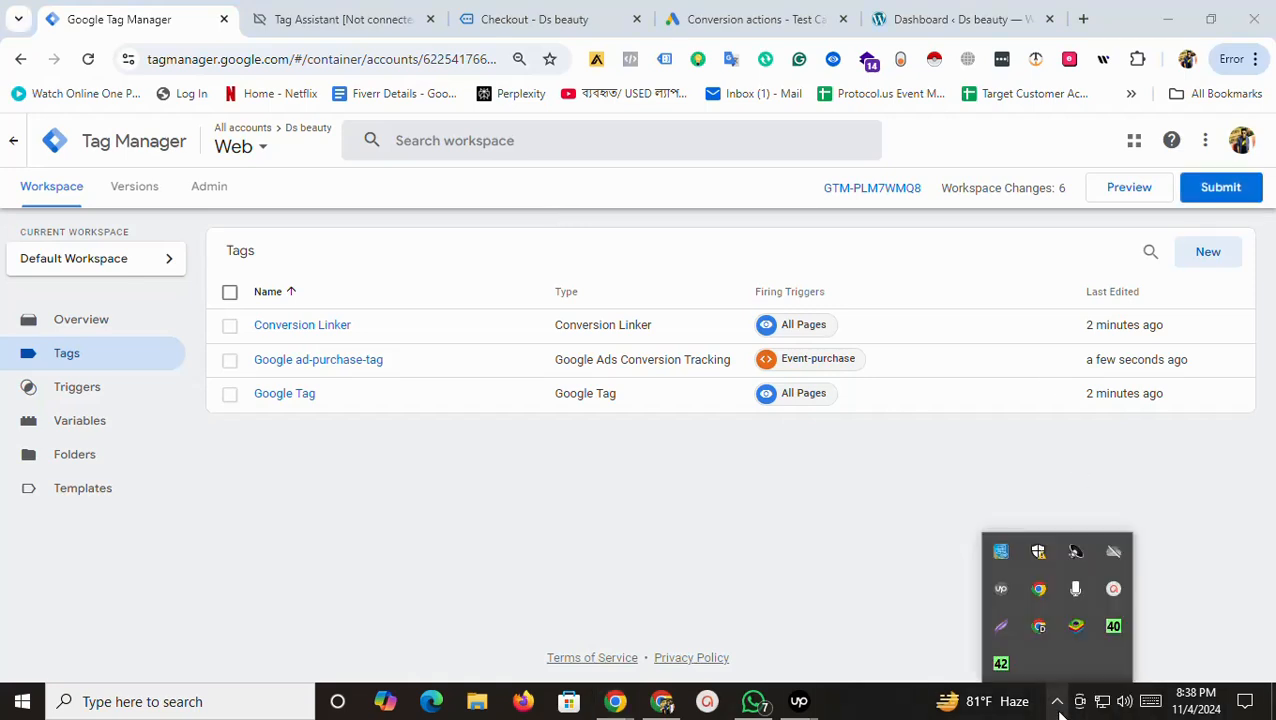
pyautogui.click(1114, 590)
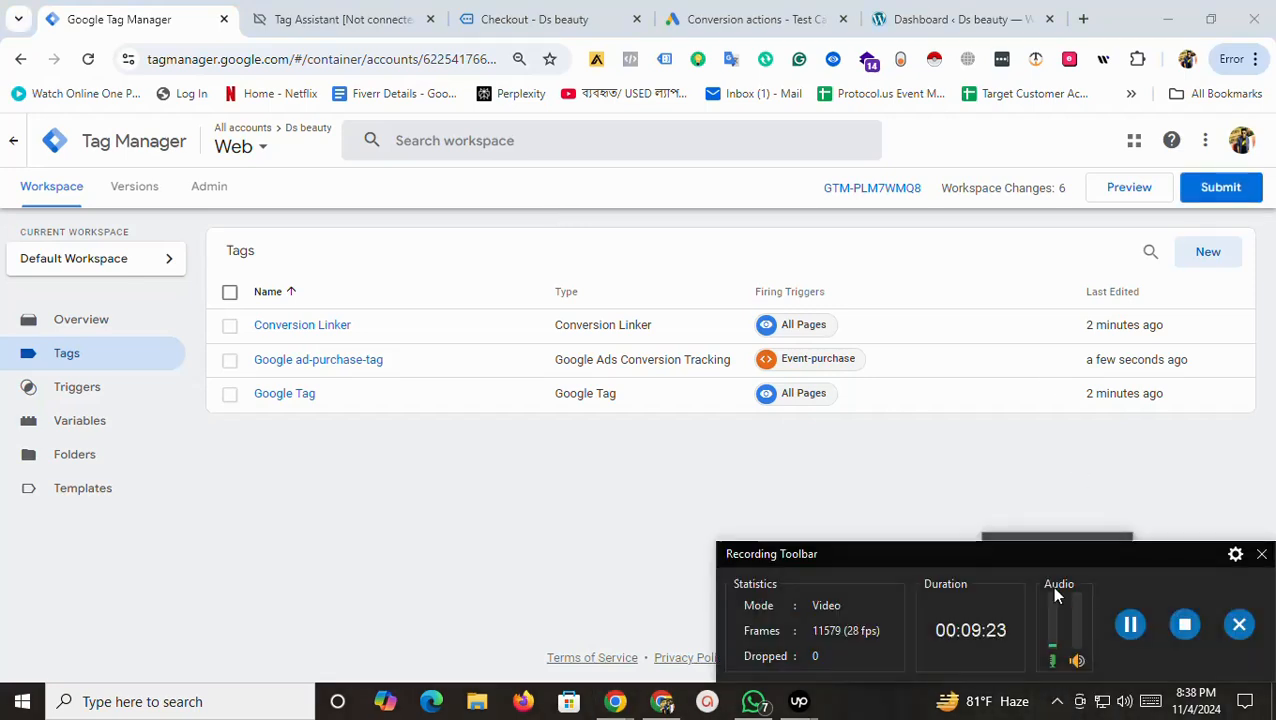